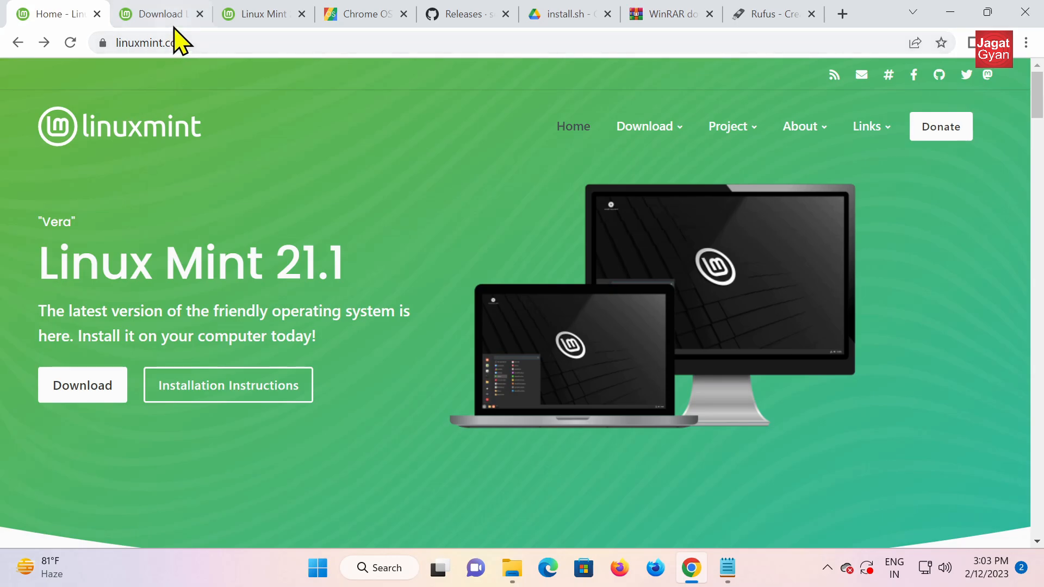
Step: Download the Linux Mint 21.1 Cinnamon Edition ISO from a mirror on the edition's download page
left_click(177, 23)
scroll(452, 333, "down", 3)
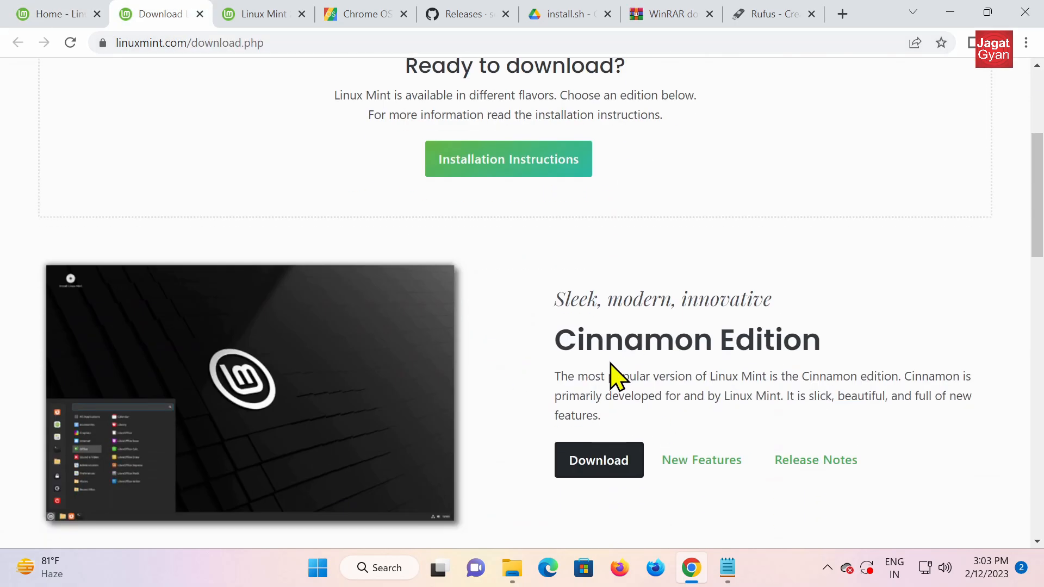
left_click_drag(556, 343, 817, 343)
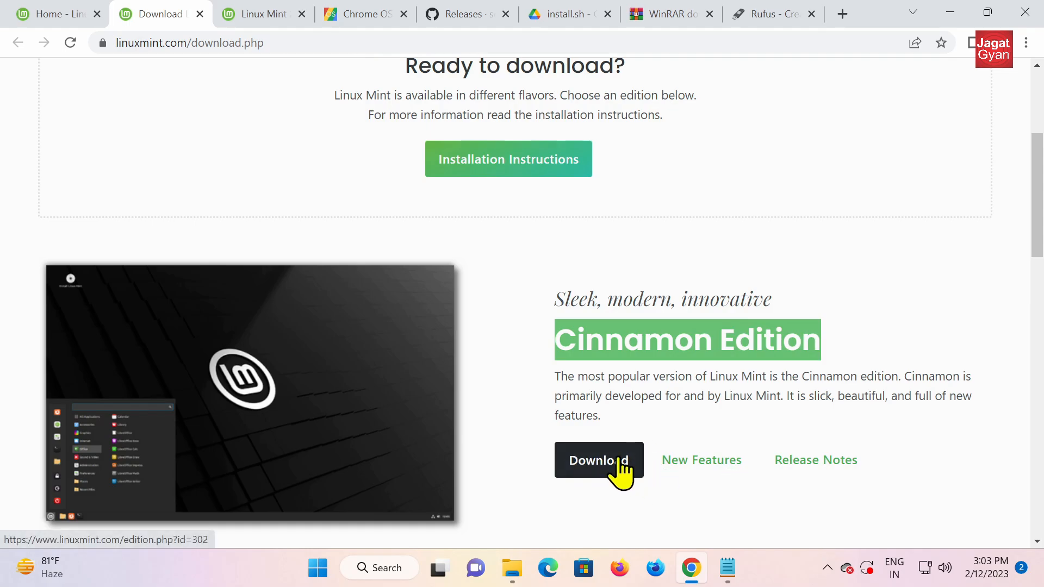
left_click(274, 22)
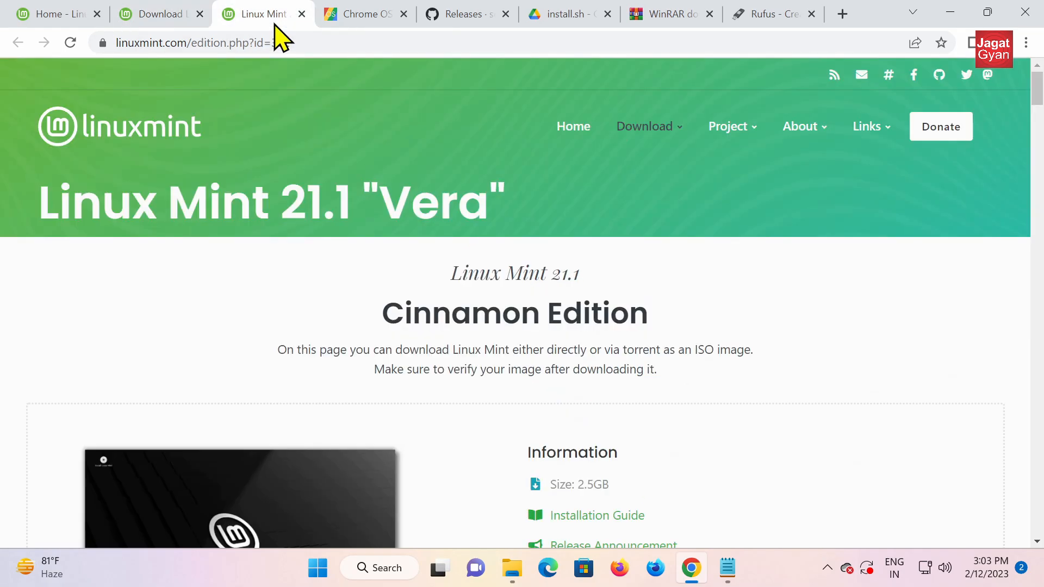
scroll(603, 326, "down", 15)
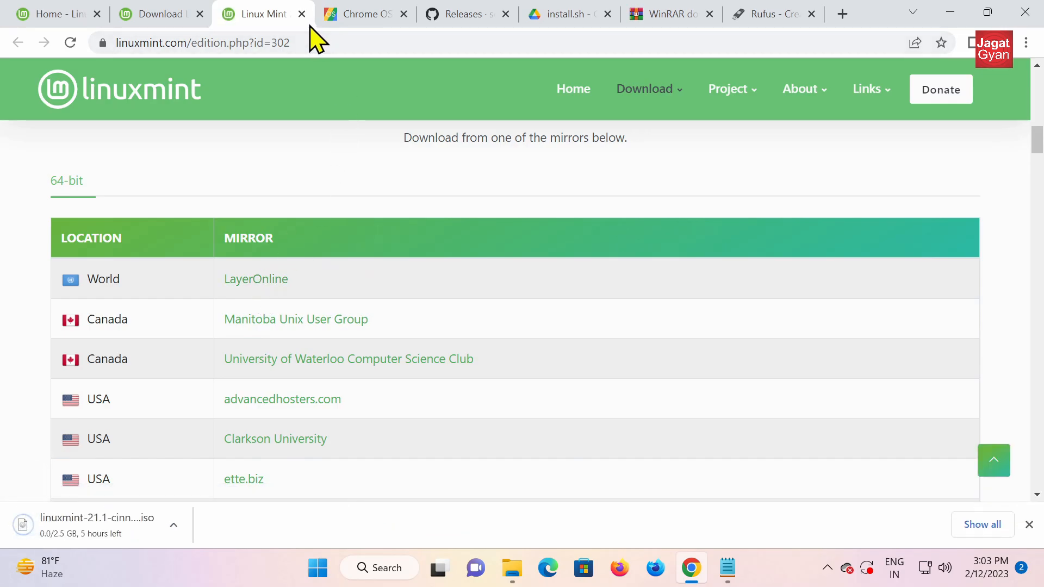
Step: Locate the linuxmint-21.1-cinnamon-64bit image in the Download folder in File Explorer and return to the browser
left_click(521, 567)
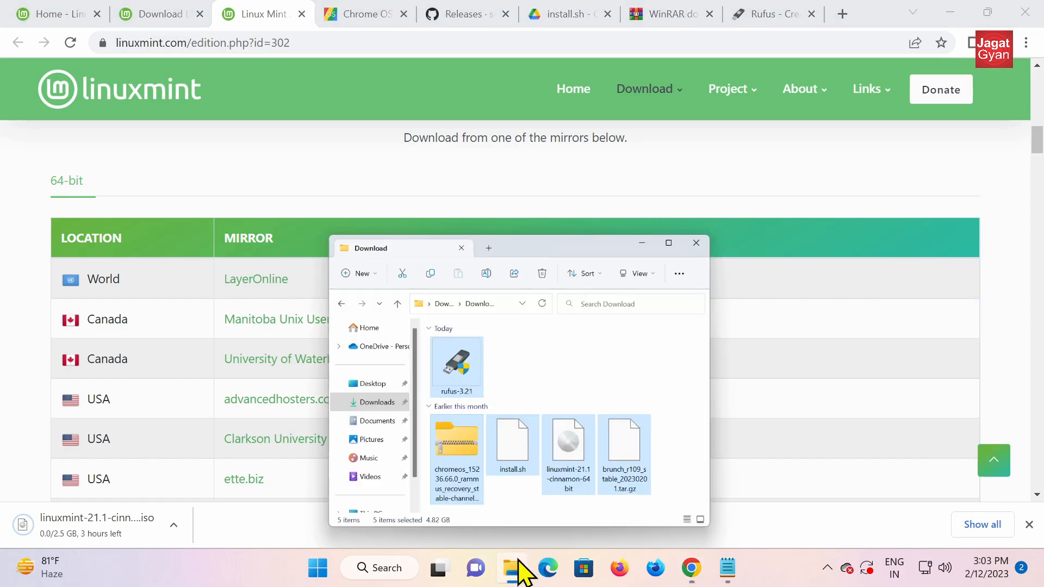
left_click(599, 405)
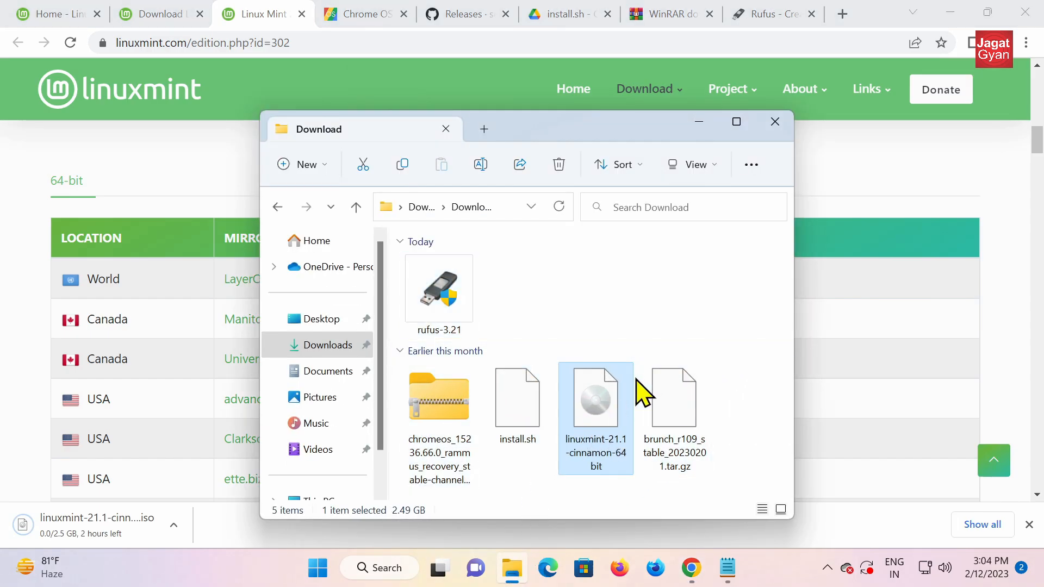
left_click(978, 315)
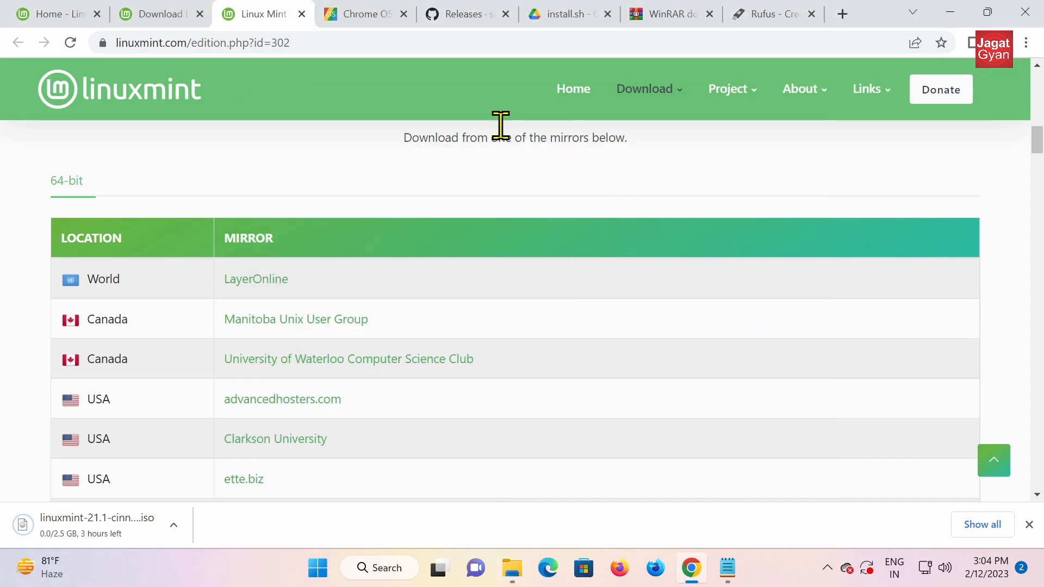
Step: Open the table of Chrome OS devices and boards on the cros.tech site
left_click(362, 25)
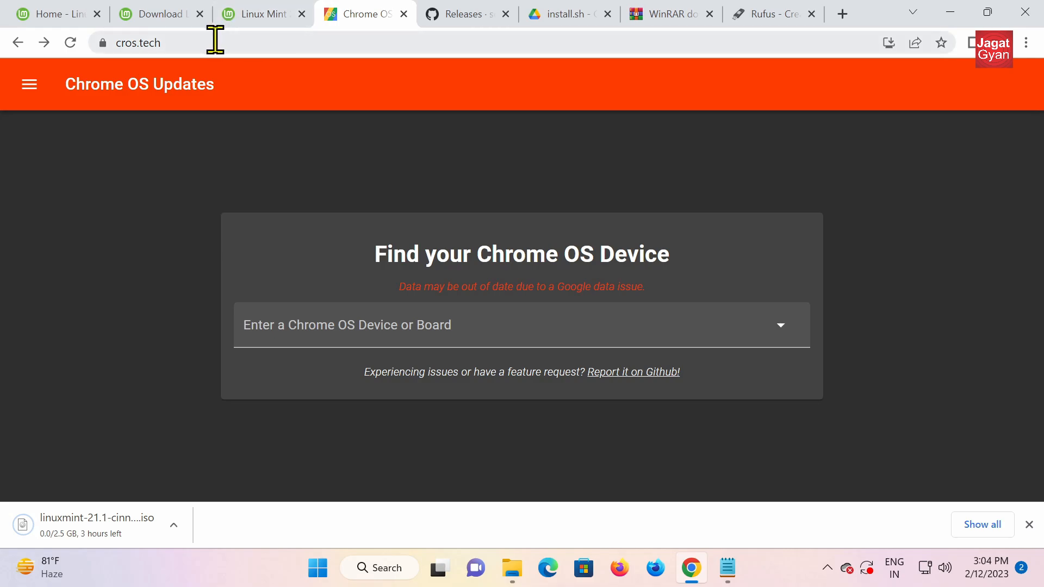
left_click(29, 84)
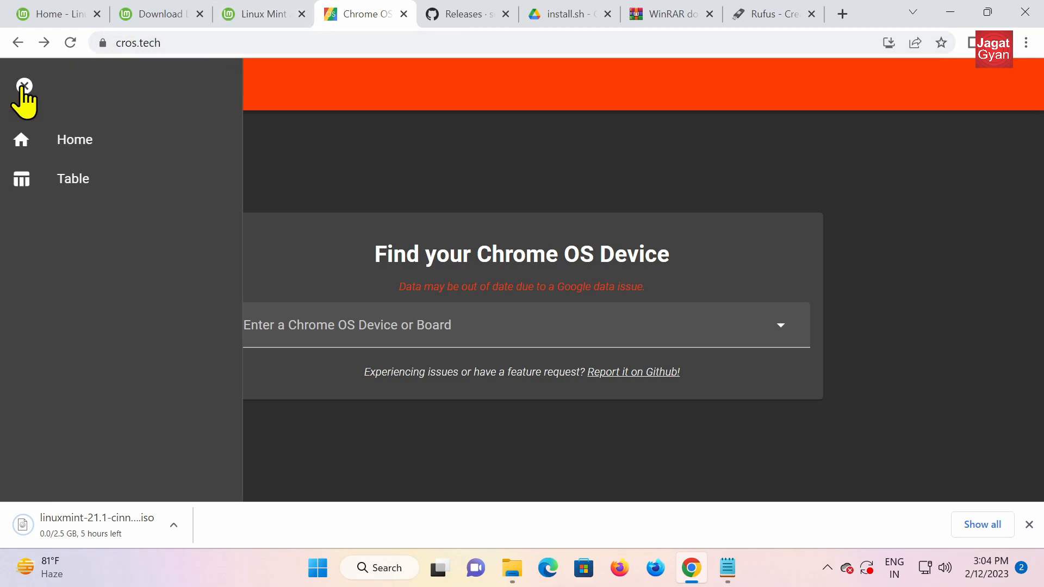
left_click(93, 188)
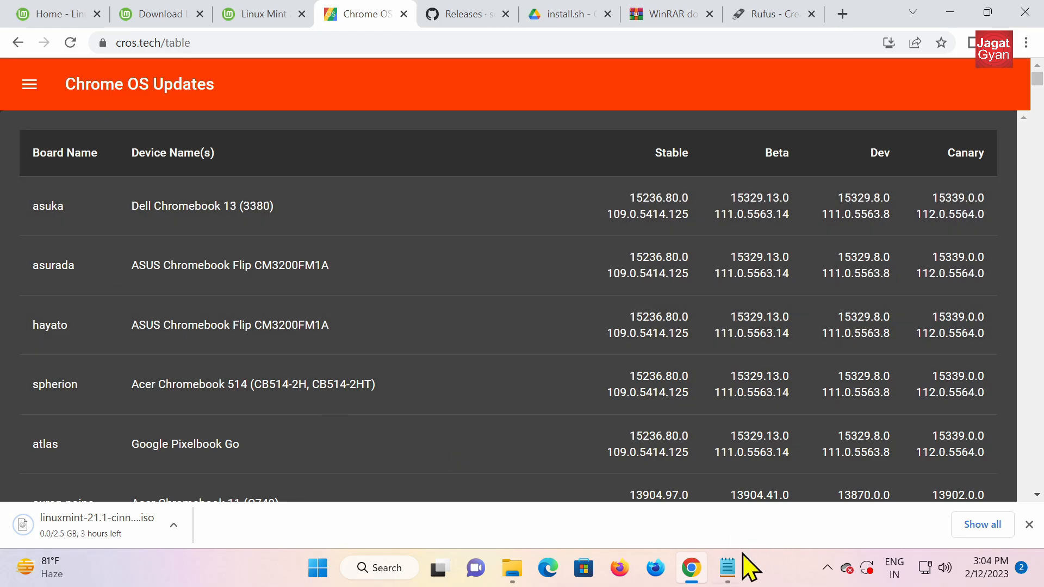
Step: Review the AMD and Intel board codenames in the Notepad note and copy the Intel codename rammus
left_click(728, 566)
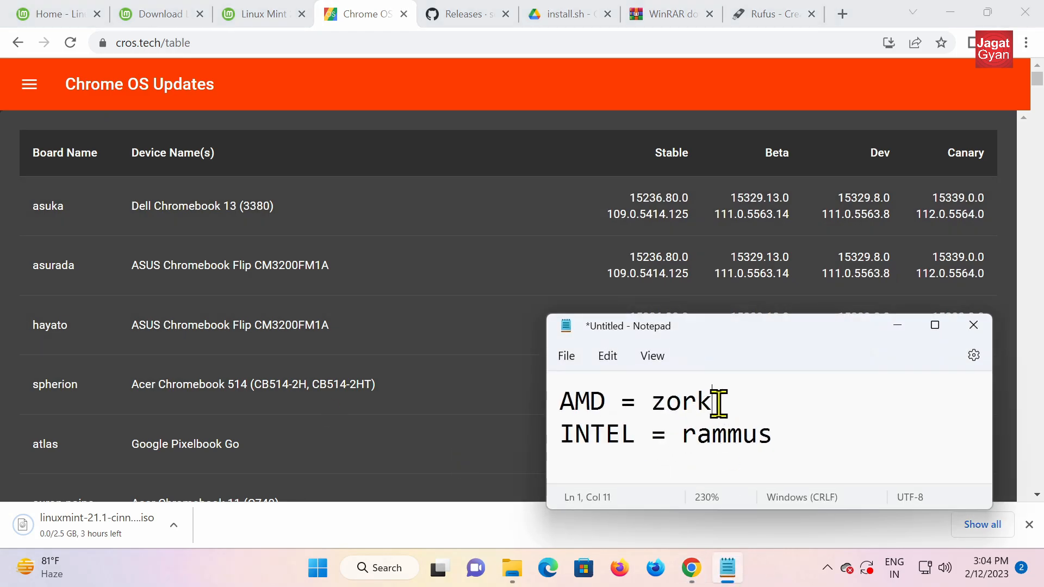
left_click_drag(718, 403, 567, 413)
left_click(598, 401)
left_click_drag(651, 403, 734, 412)
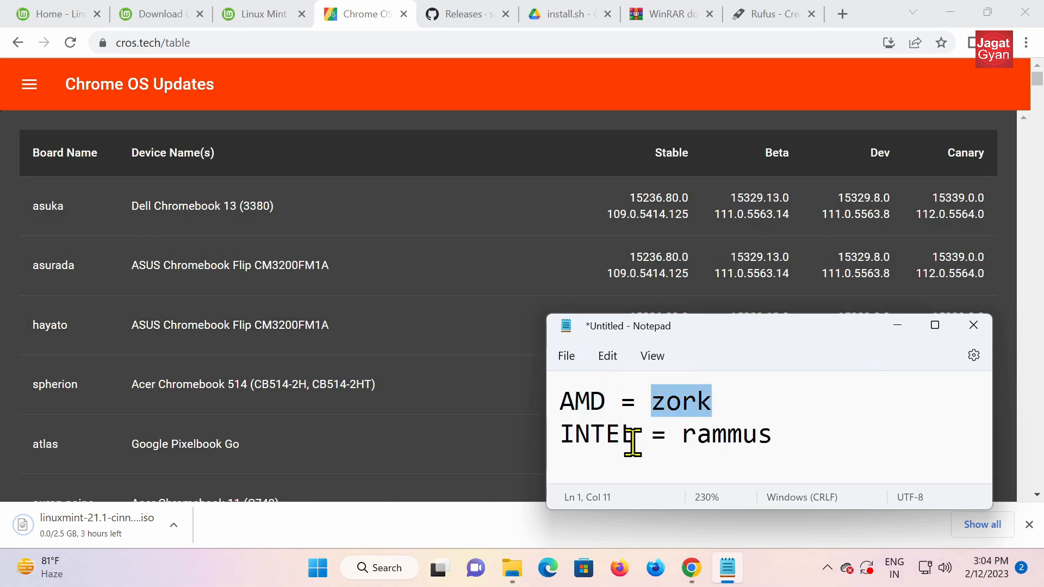
left_click_drag(637, 435, 546, 437)
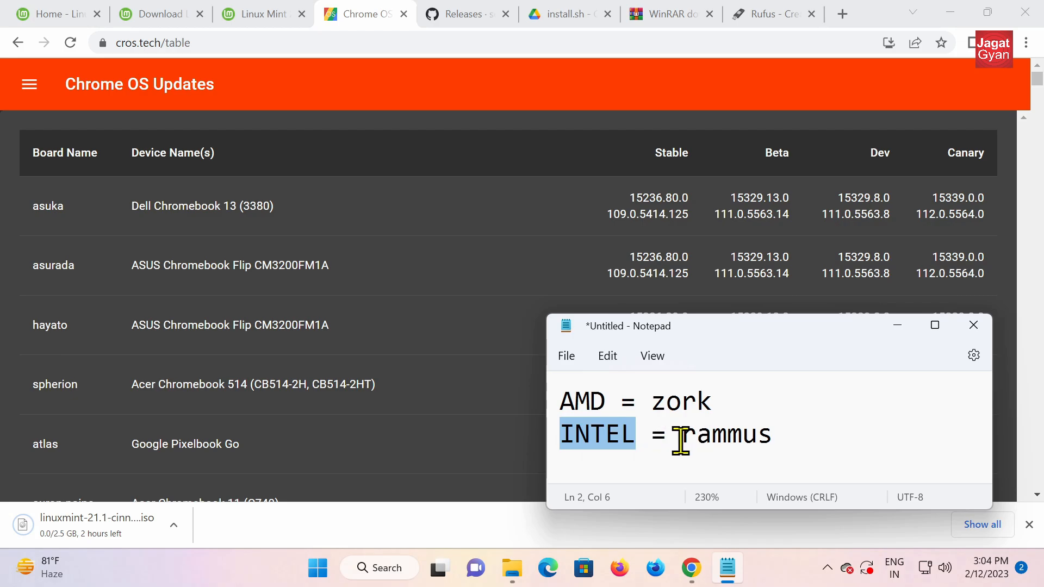
left_click_drag(680, 441, 773, 439)
key("ctrl+c")
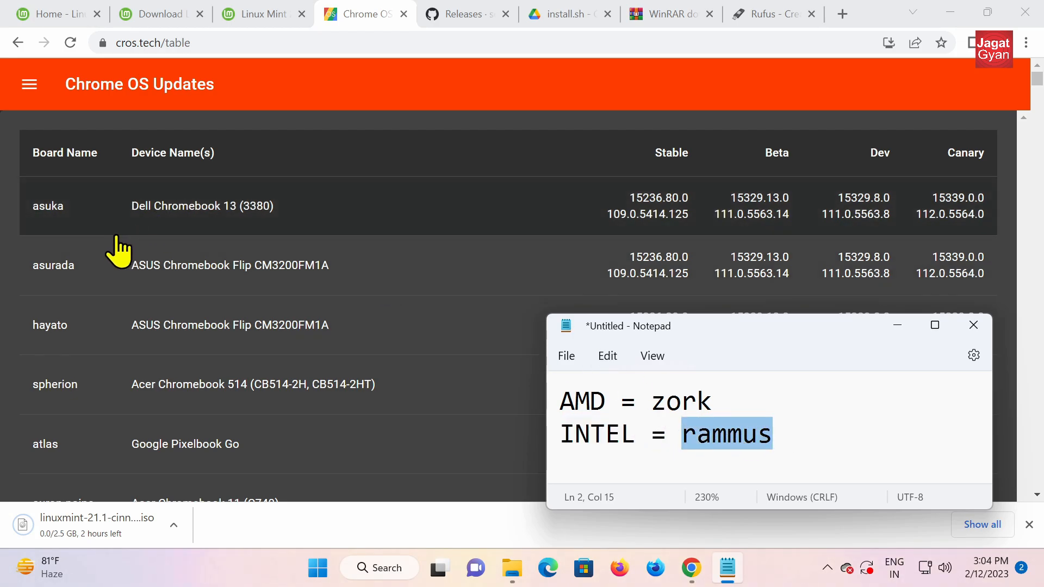
Step: Search the device table for rammus and open that board's page
left_click(11, 227)
scroll(85, 303, "down", 10)
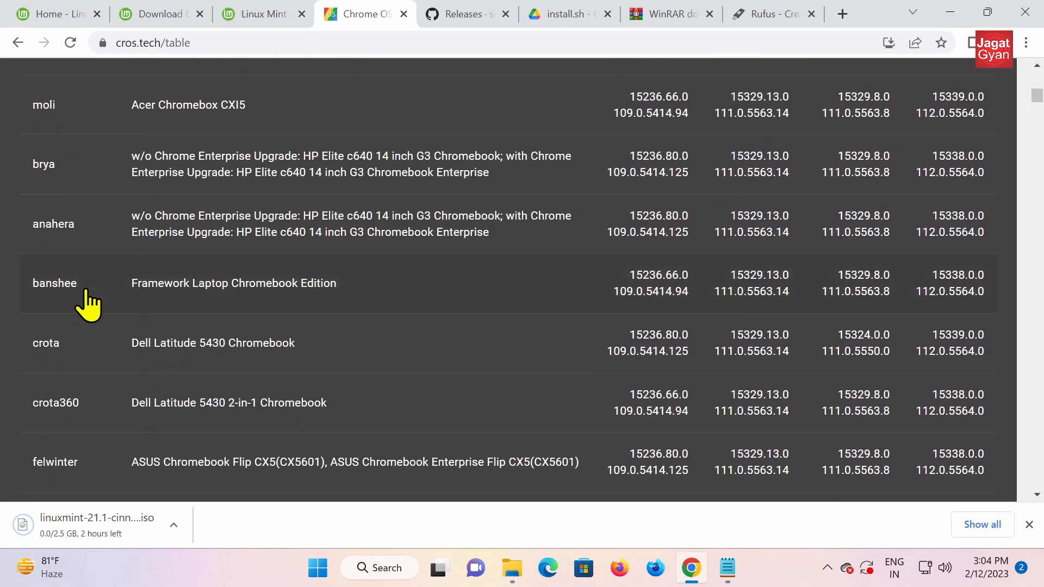
key("ctrl+f")
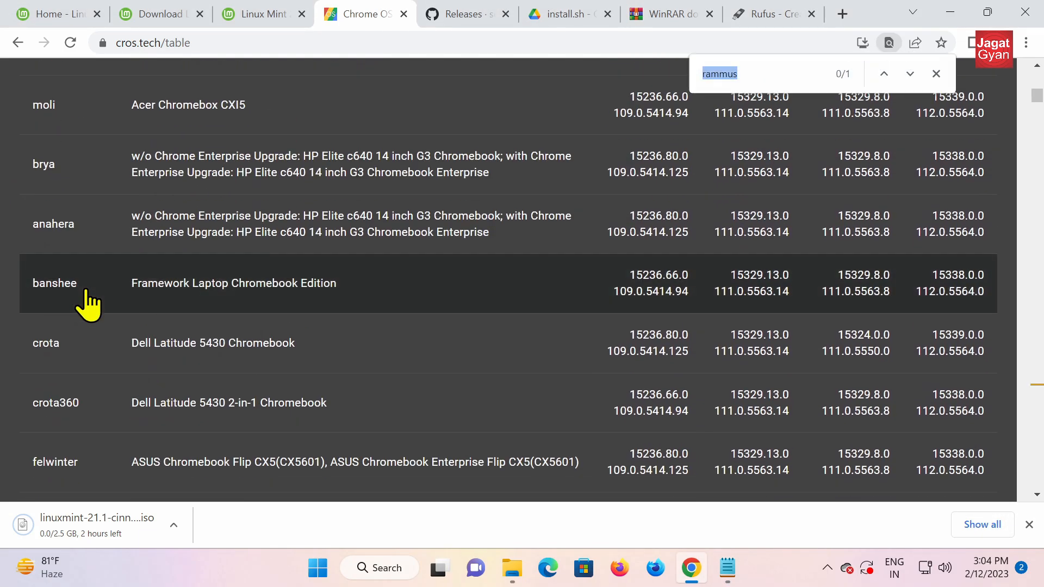
key("ctrl+v")
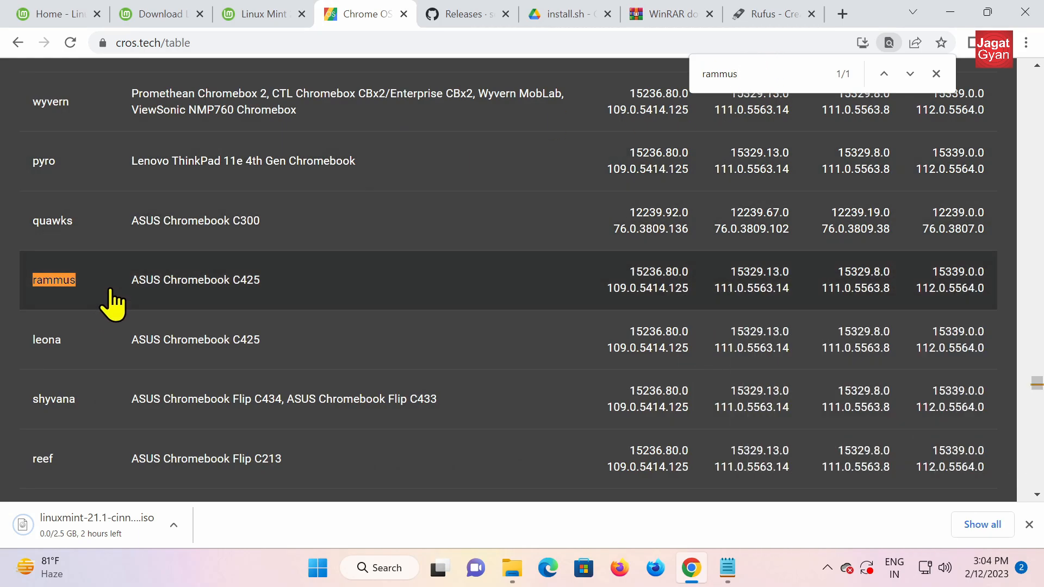
left_click(60, 280)
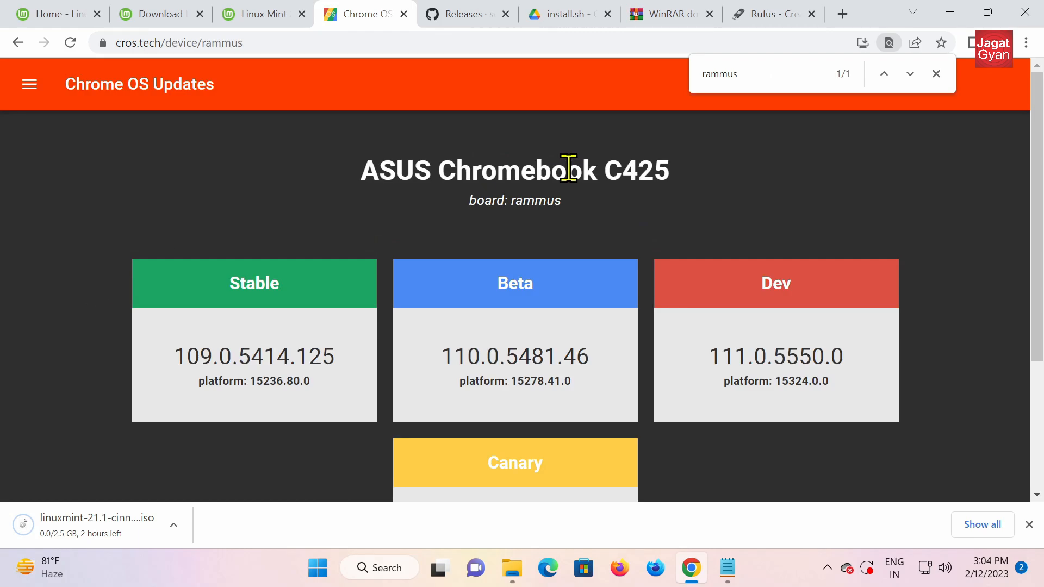
Step: Expand the Recovery Images section of the rammus page and open its link to Google's site in a new tab
scroll(585, 234, "down", 4)
scroll(601, 303, "up", 4)
scroll(598, 271, "down", 3)
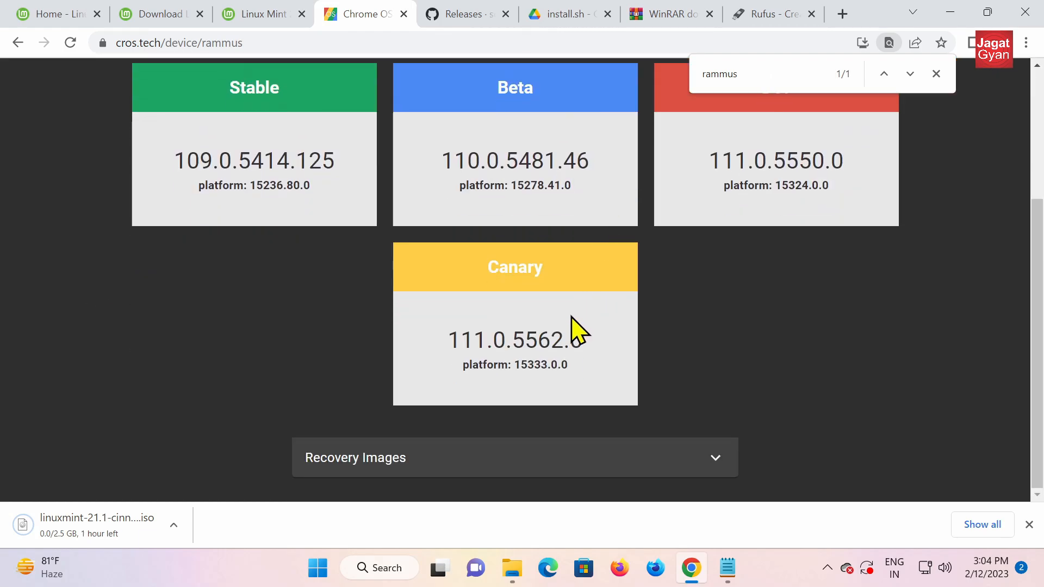
left_click(532, 460)
scroll(525, 429, "down", 1)
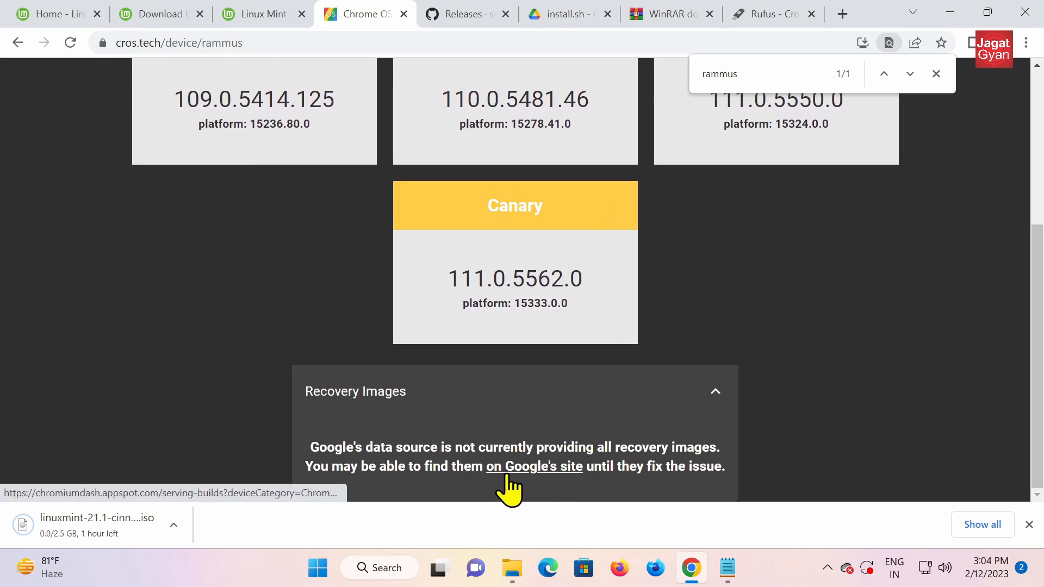
right_click(543, 469)
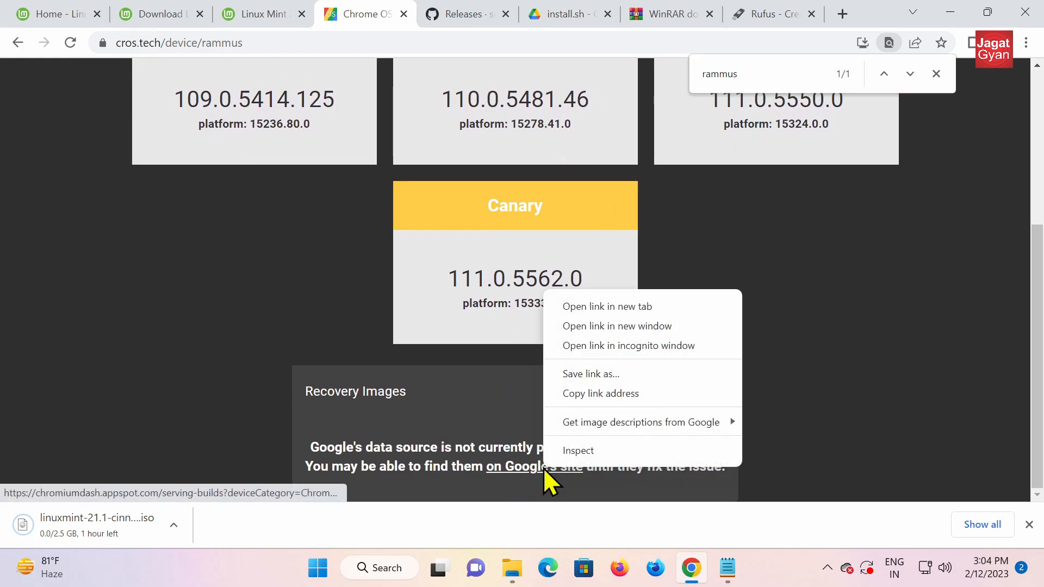
left_click(867, 456)
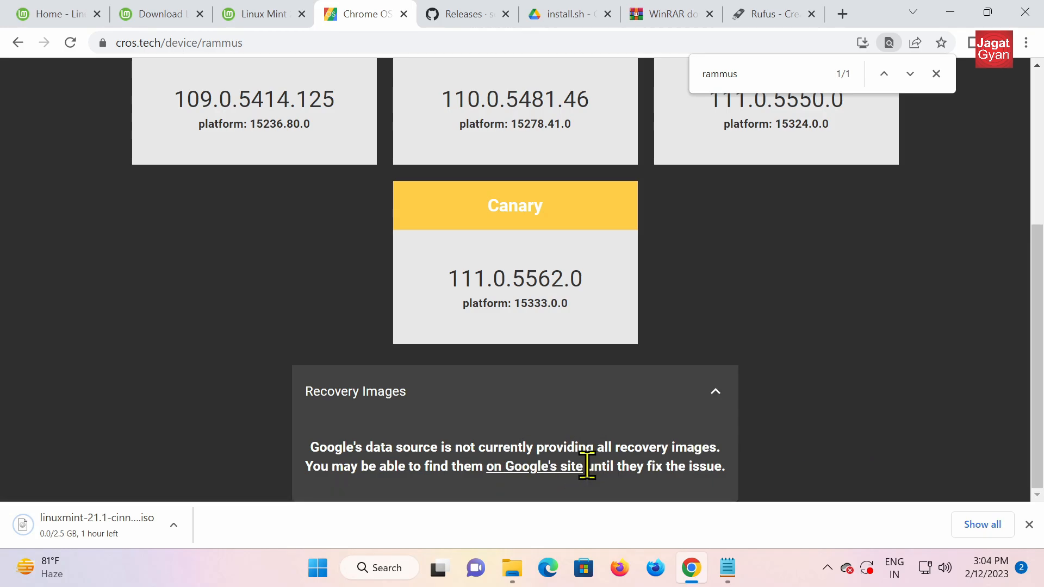
right_click(559, 469)
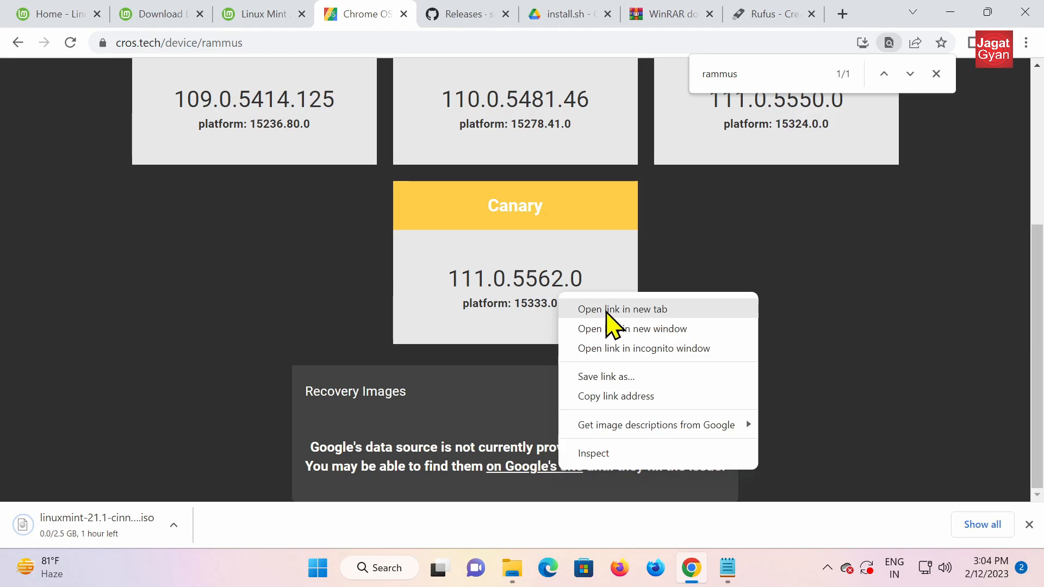
left_click(638, 310)
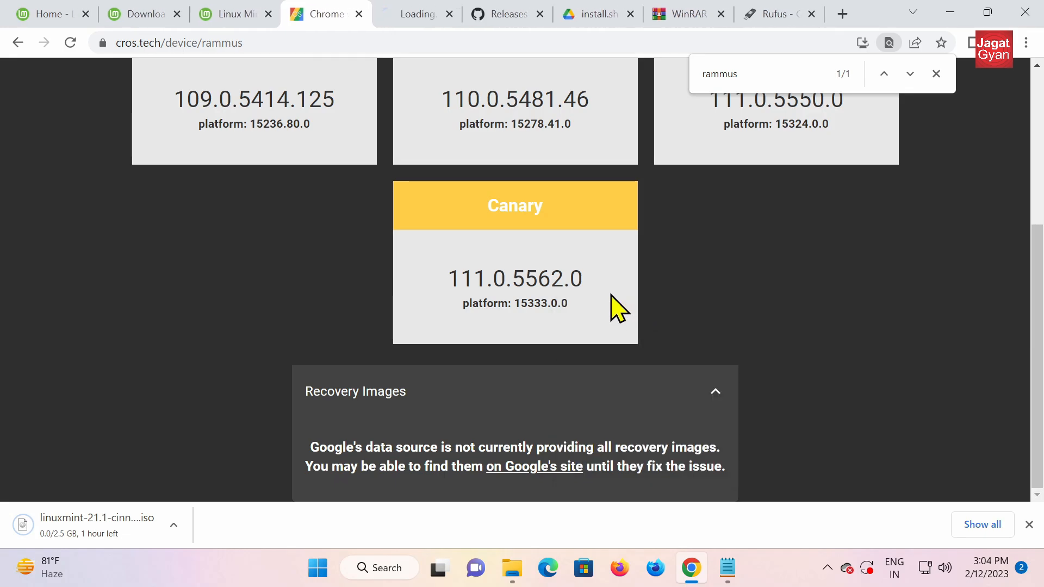
Step: Go to the Chromium Dash Serving Builds page and list the builds by brand name
left_click(419, 25)
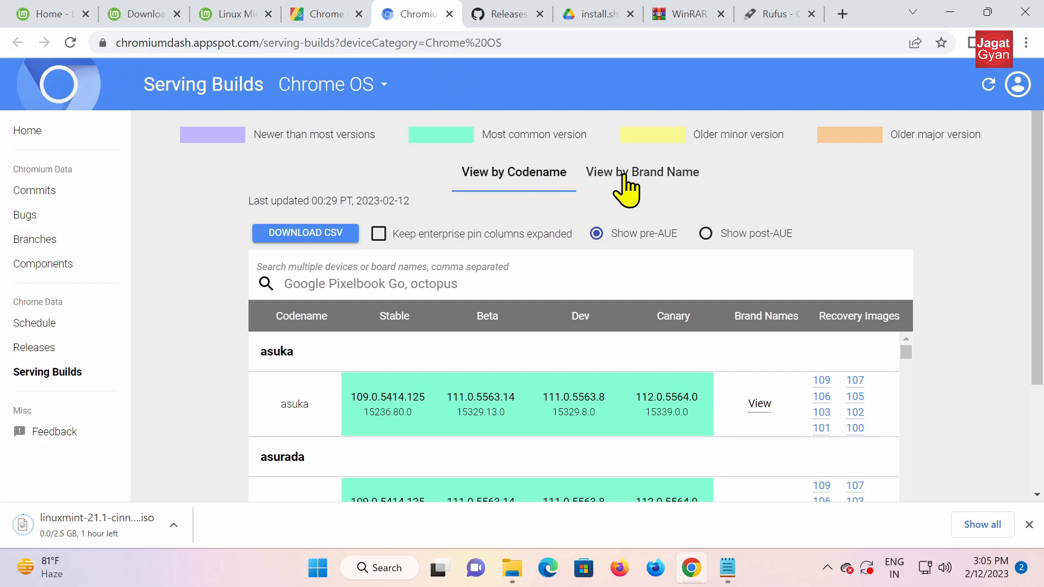
left_click(693, 182)
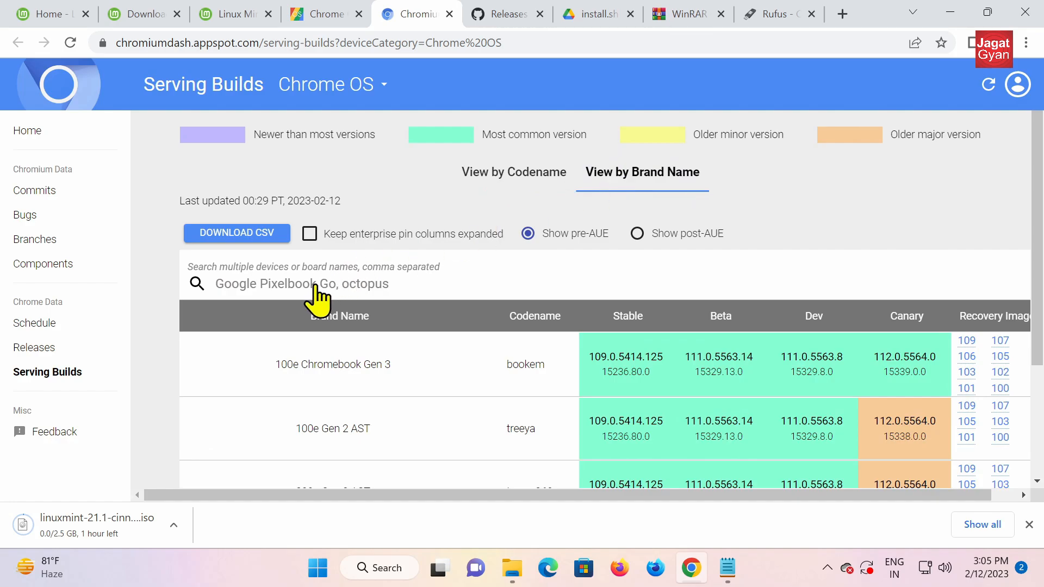
scroll(225, 343, "down", 2)
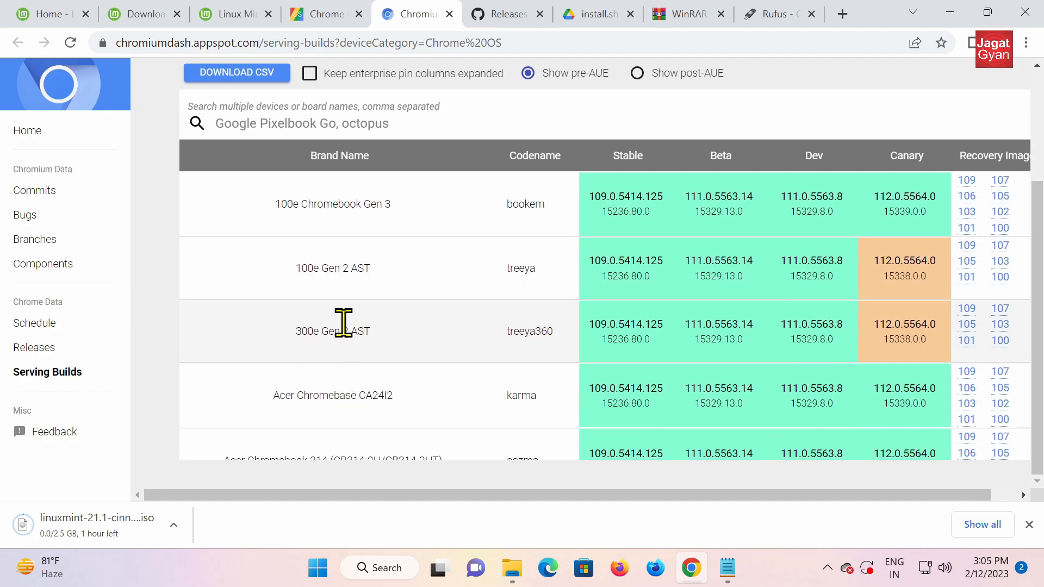
Step: Copy the device name ASUS Chromebook C425 from the rammus page on cros.tech
left_click(329, 15)
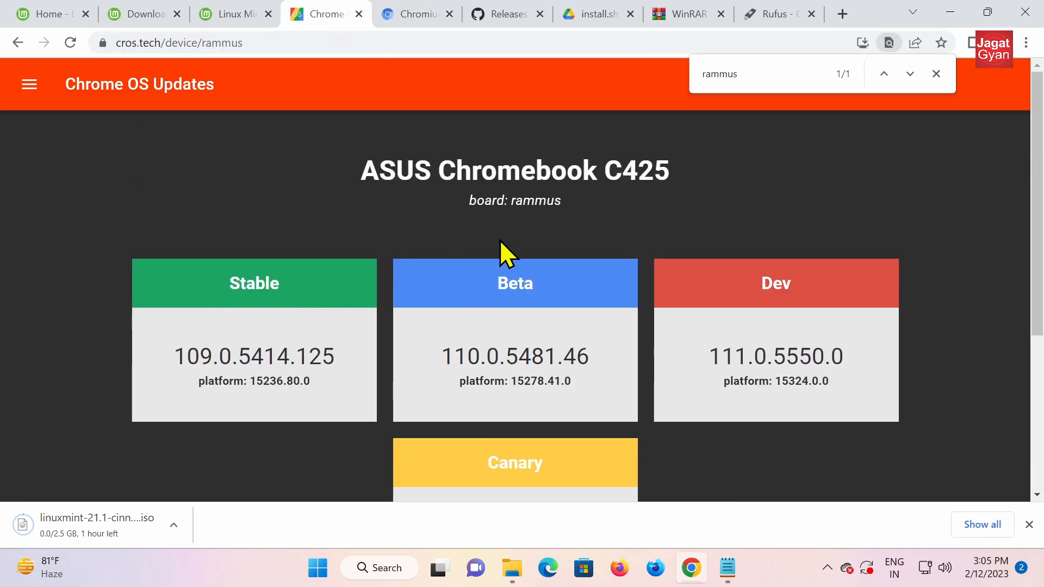
left_click_drag(362, 166, 668, 175)
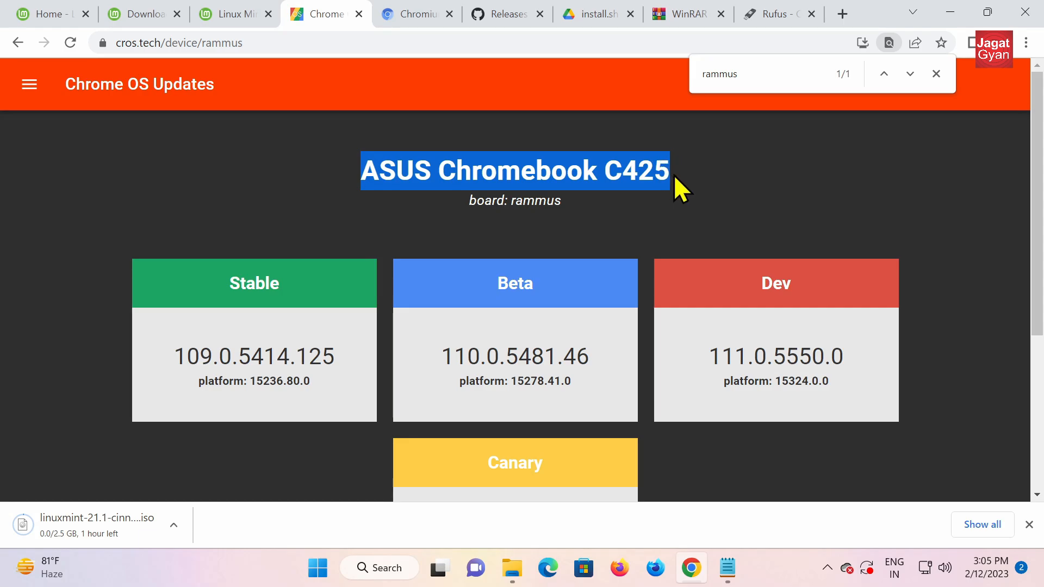
right_click(674, 174)
left_click(685, 187)
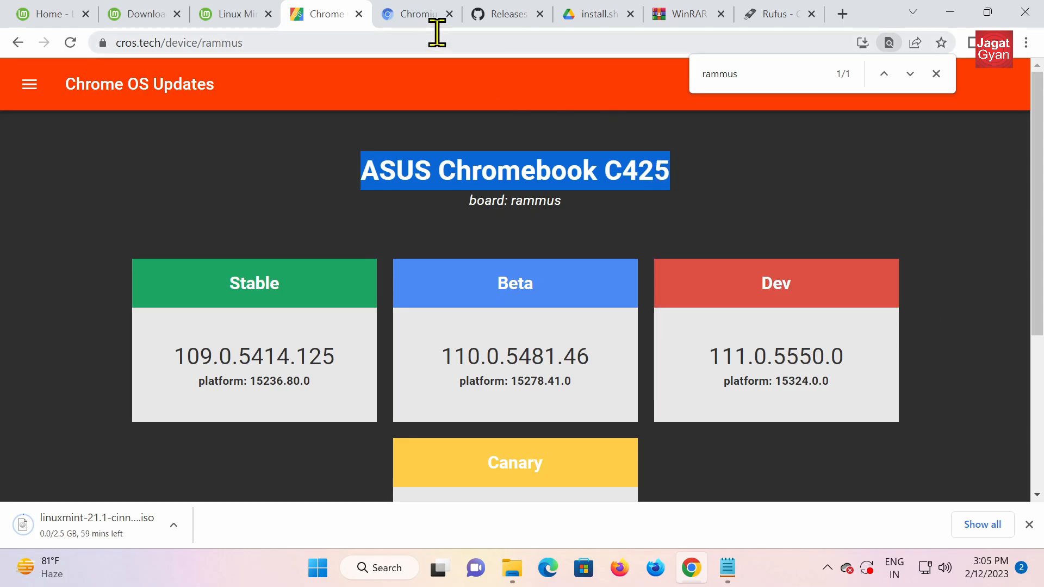
Step: Filter the Serving Builds list by the brand name ASUS Chromebook C425
left_click(430, 16)
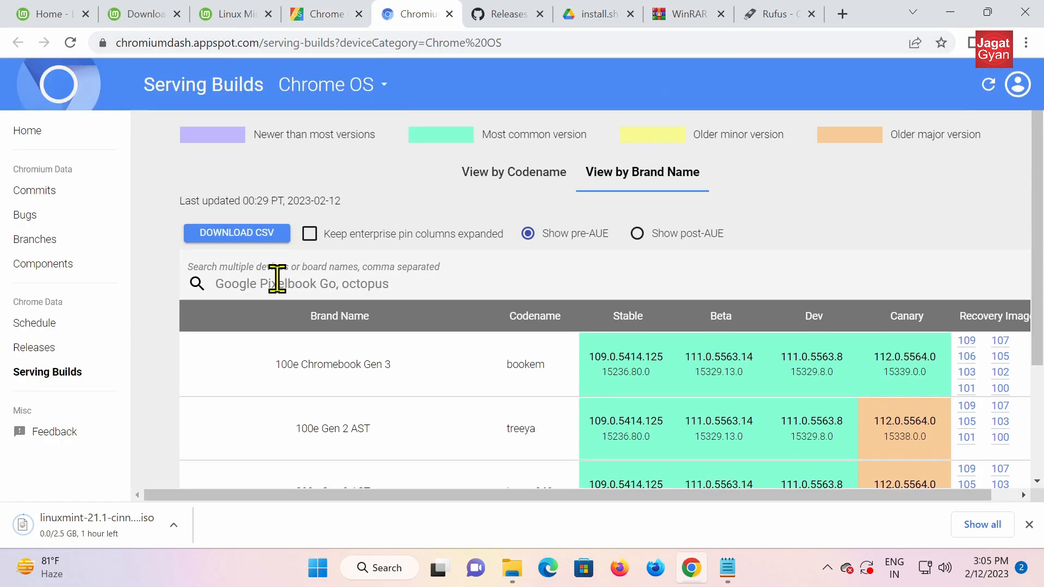
left_click(277, 279)
key("ctrl+v")
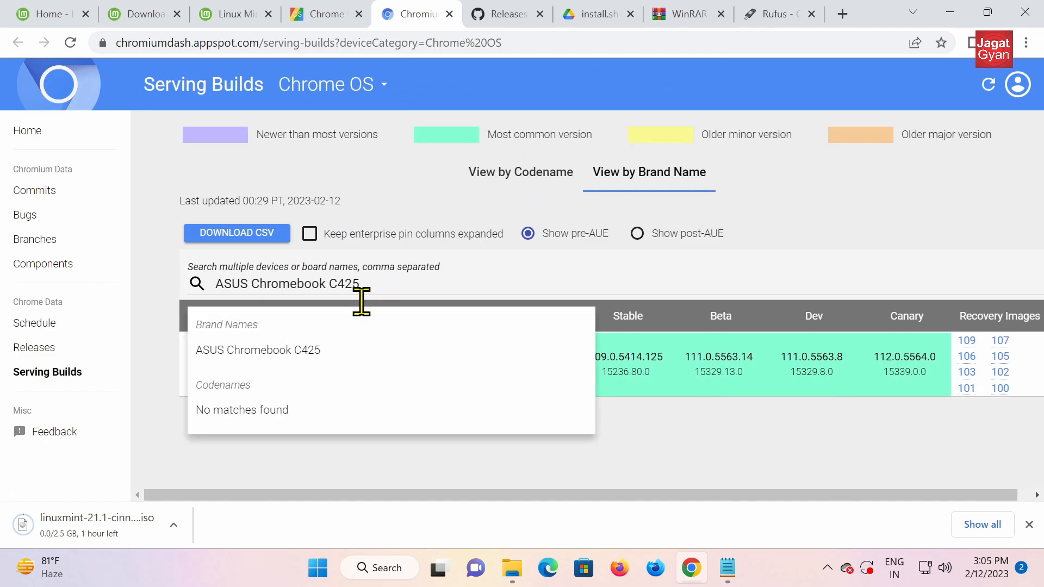
left_click(797, 426)
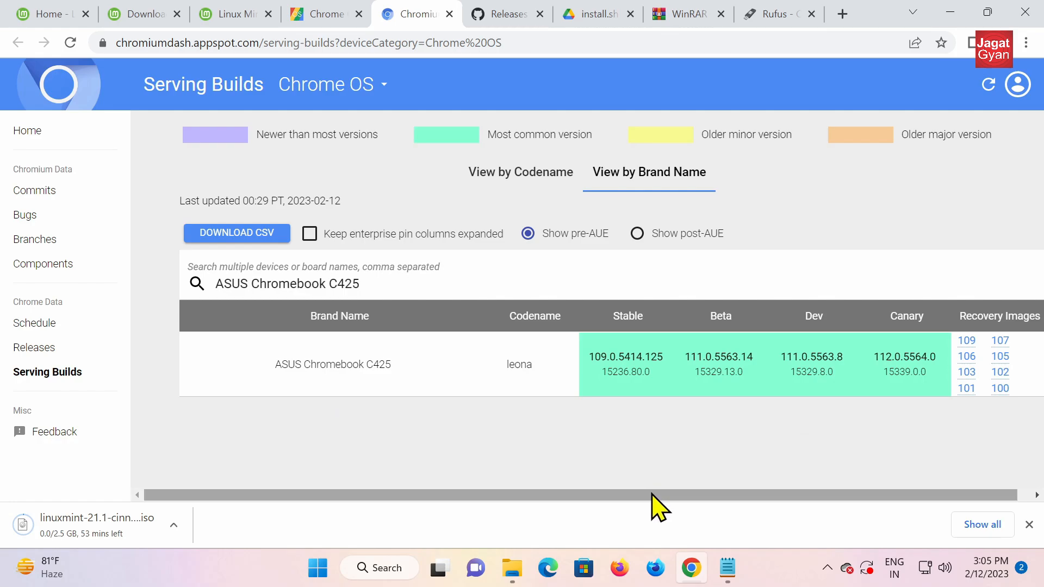
Step: Download the version 109 recovery image for the ASUS Chromebook C425 from the Serving Builds list
left_click_drag(657, 496, 764, 497)
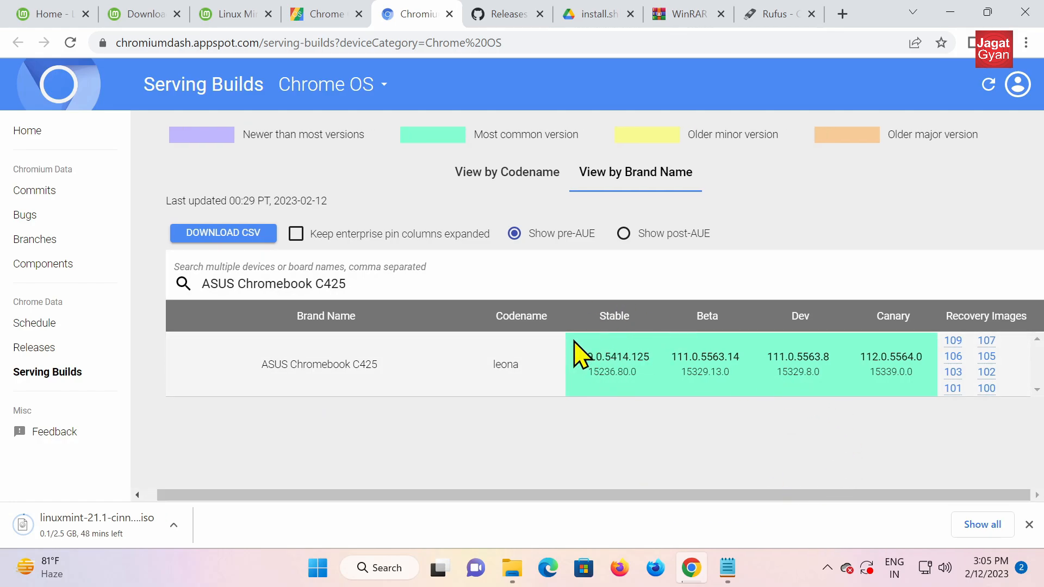
left_click_drag(581, 360, 646, 367)
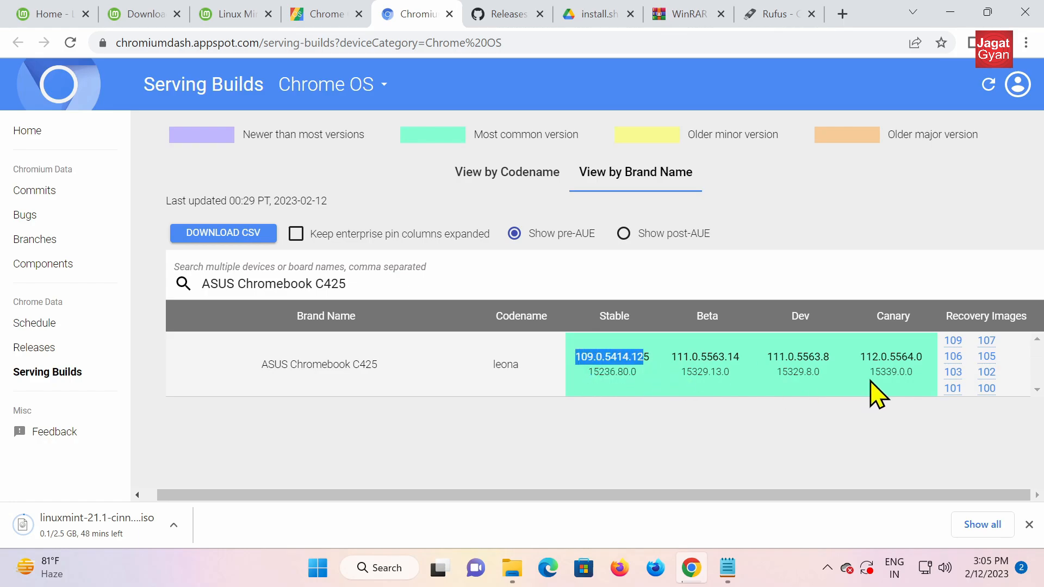
left_click(954, 342)
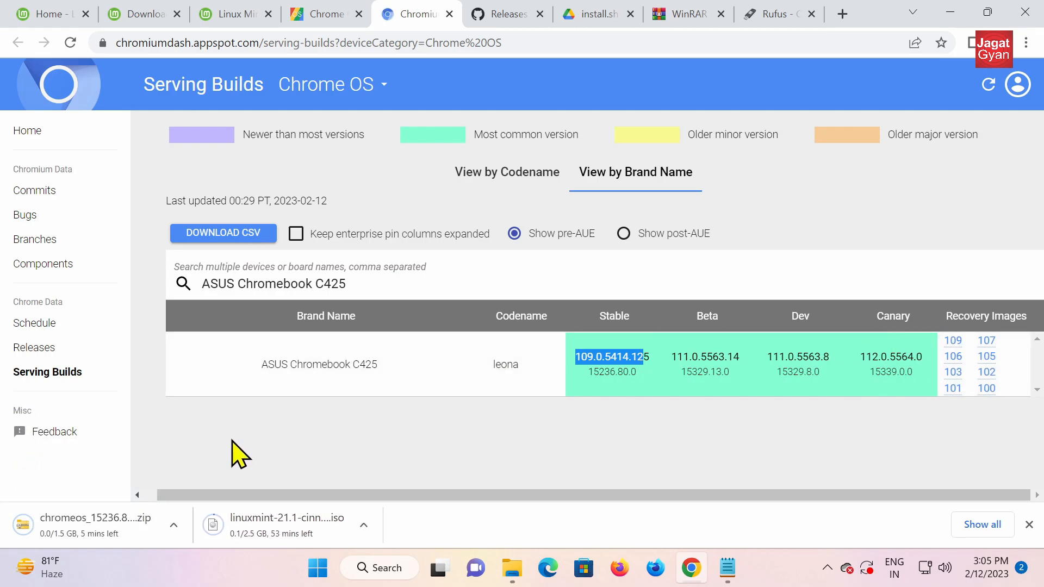
Step: Check the Download folder for the Chrome OS rammus recovery zip file
left_click(517, 566)
left_click(458, 433)
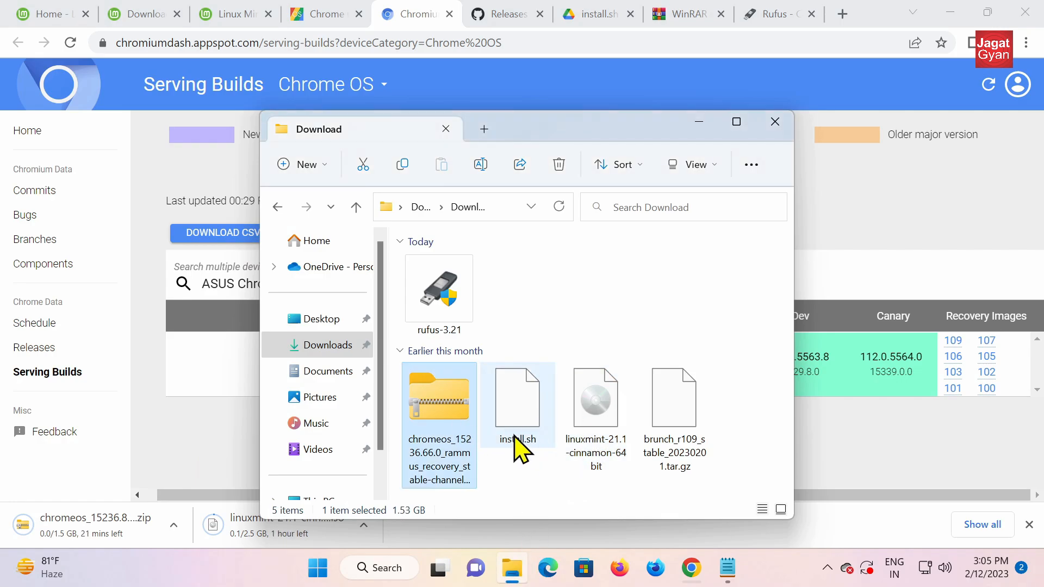
left_click(862, 470)
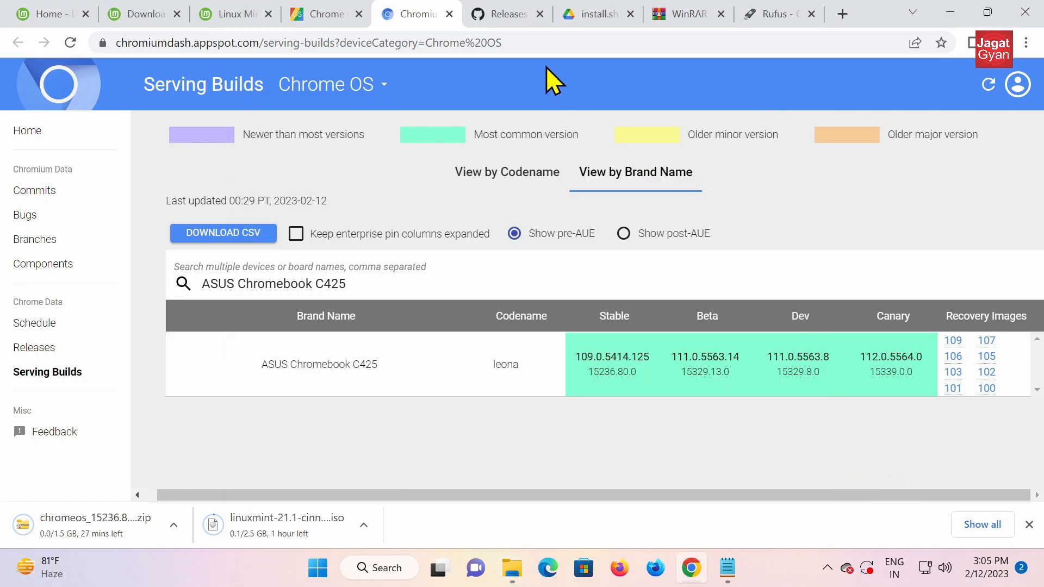
Step: Download brunch_r109_stable_20230201.tar.gz from the latest release on the sebanc/brunch GitHub releases page
left_click(508, 16)
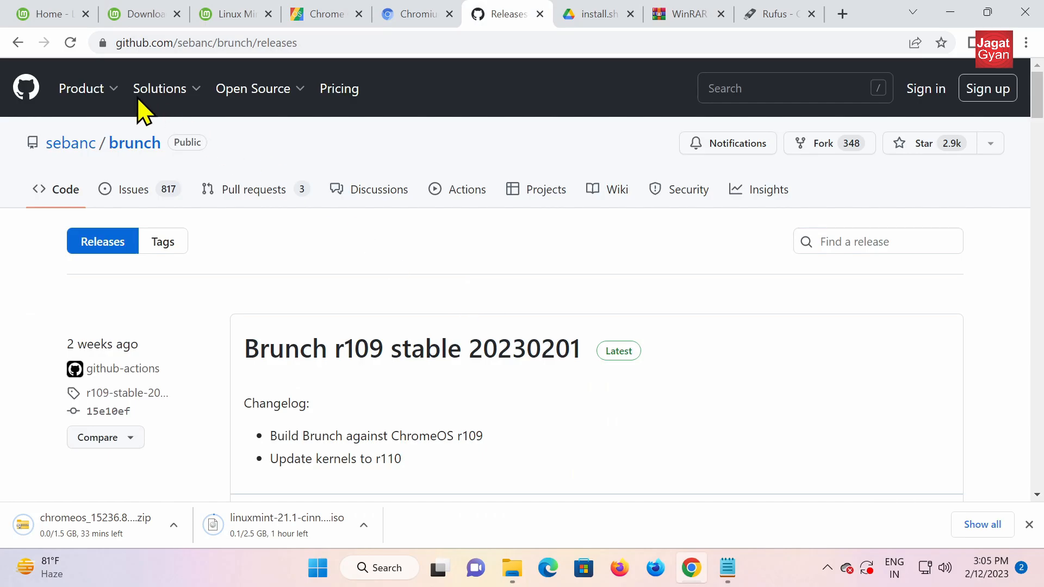
scroll(466, 333, "down", 3)
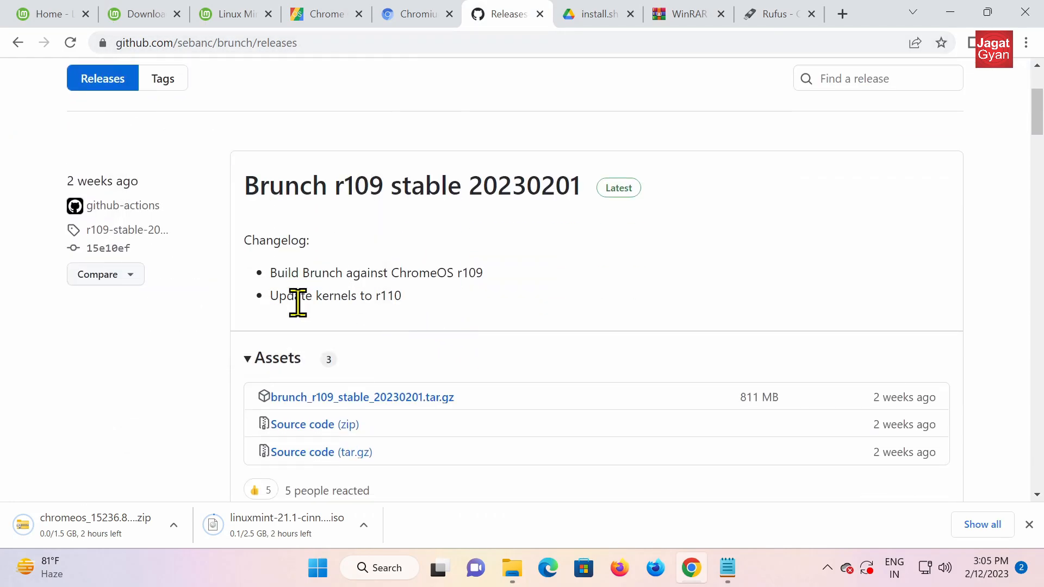
scroll(362, 343, "down", 3)
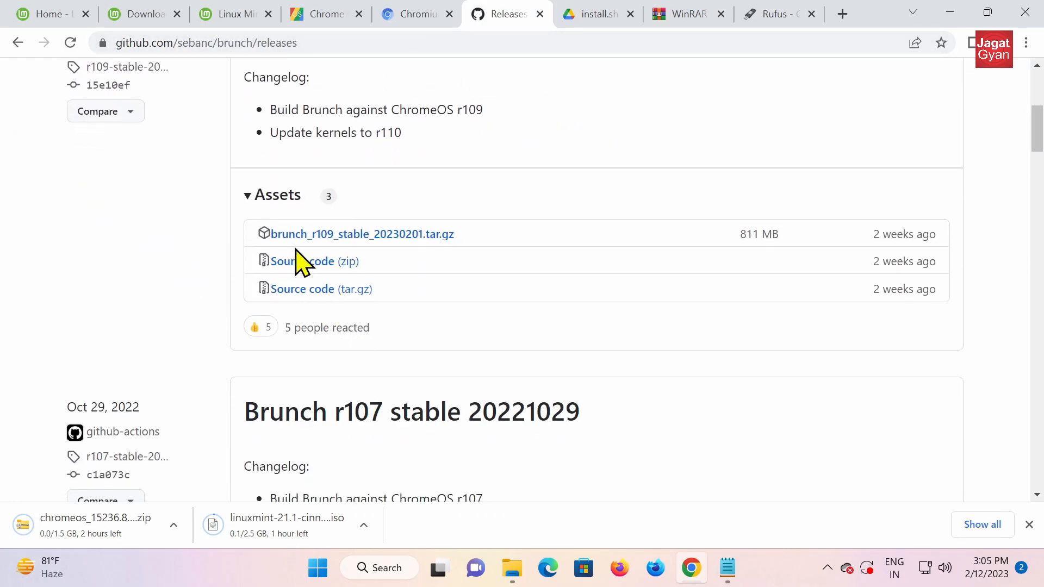
left_click(425, 239)
Step: Download install.sh from its Google Drive page, accepting the download without a virus scan
left_click(598, 21)
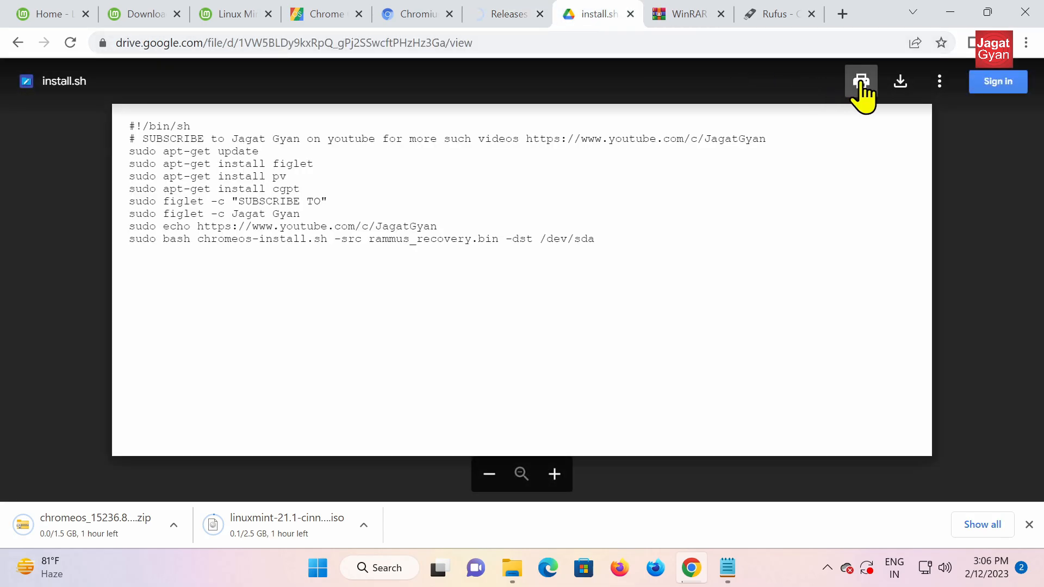
left_click(903, 88)
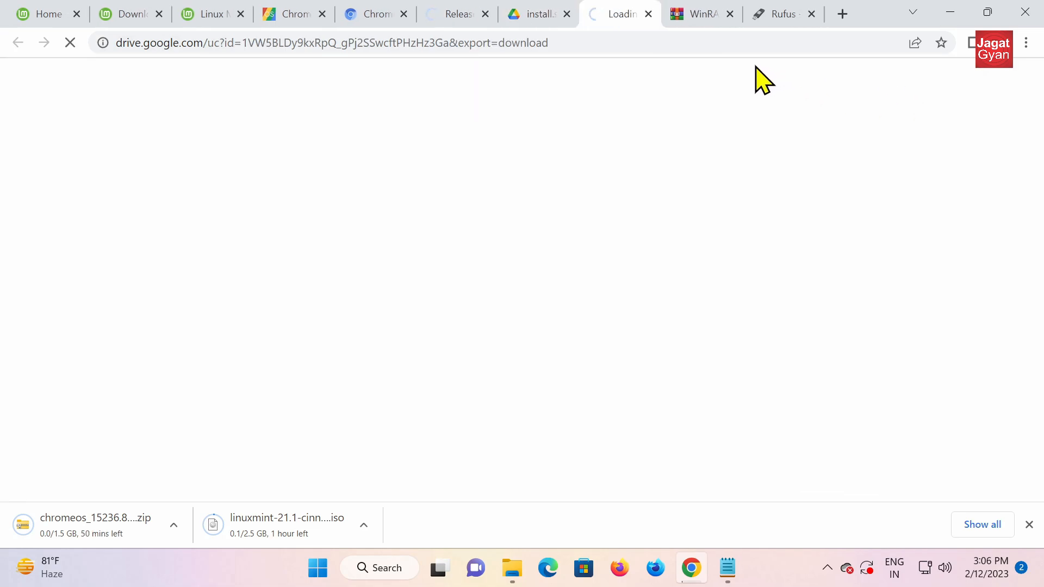
left_click(483, 207)
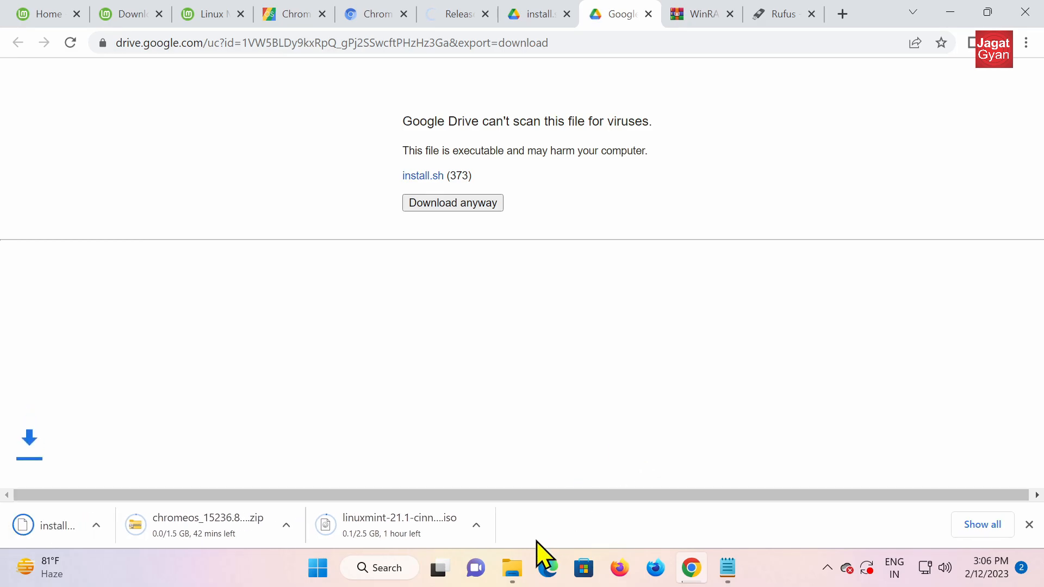
Step: Look over the install.sh and brunch_r109_stable_20230201.tar.gz files in the Download folder
left_click(521, 568)
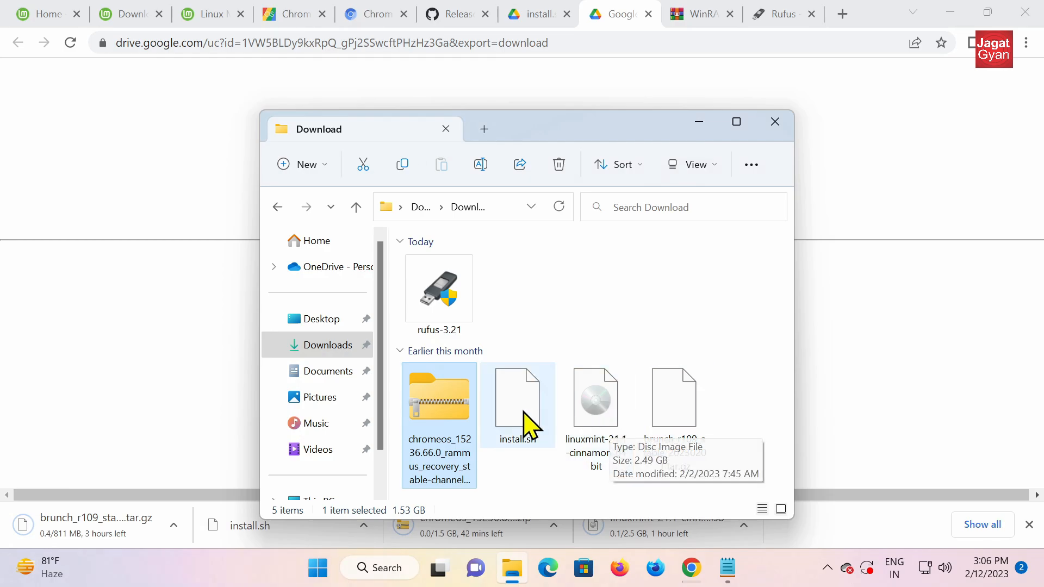
left_click(669, 442)
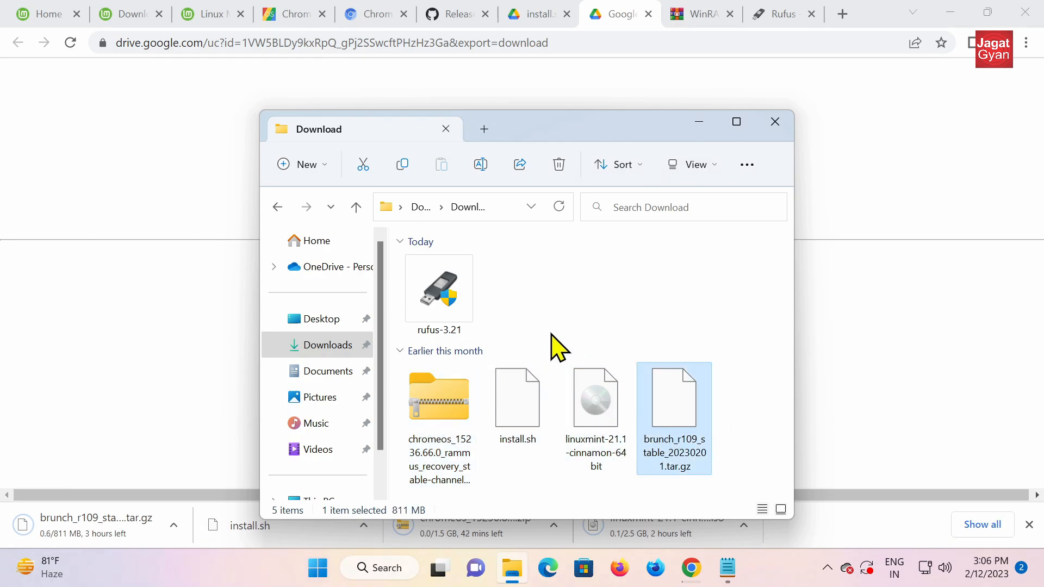
left_click(834, 209)
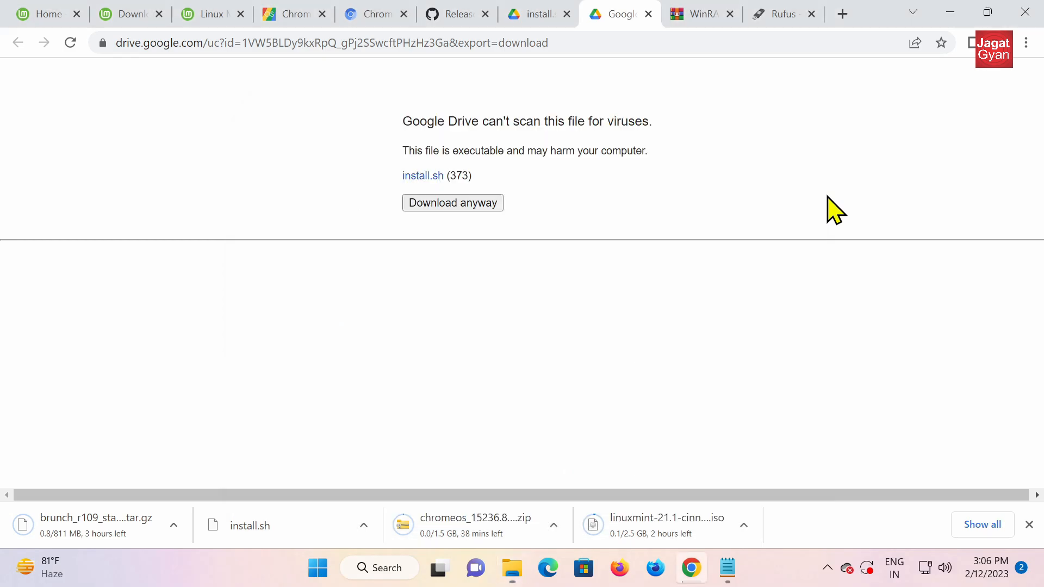
Step: Download the WinRAR 6.20 installer from the WinRAR website
left_click(699, 19)
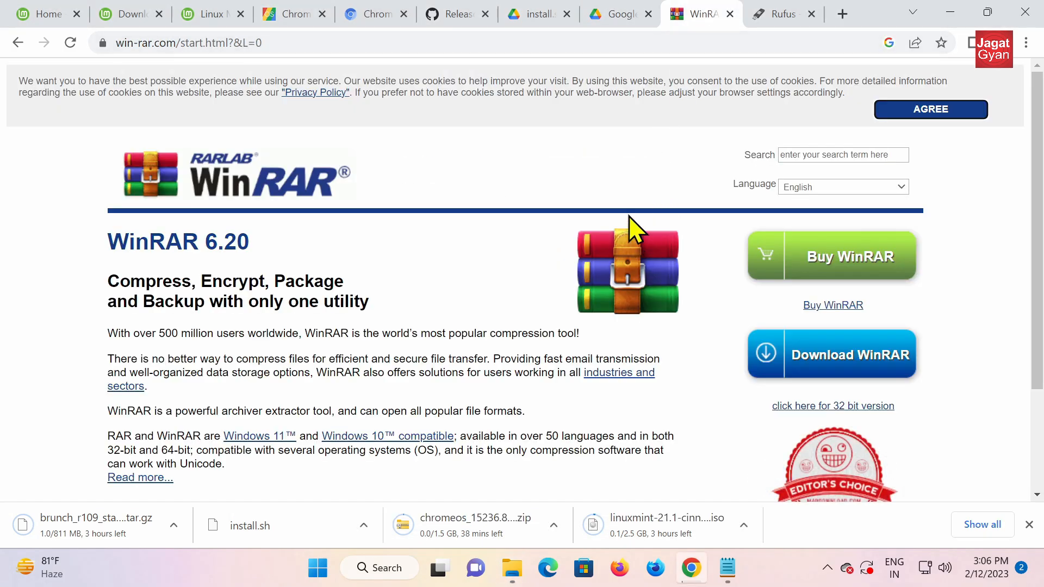
left_click(819, 374)
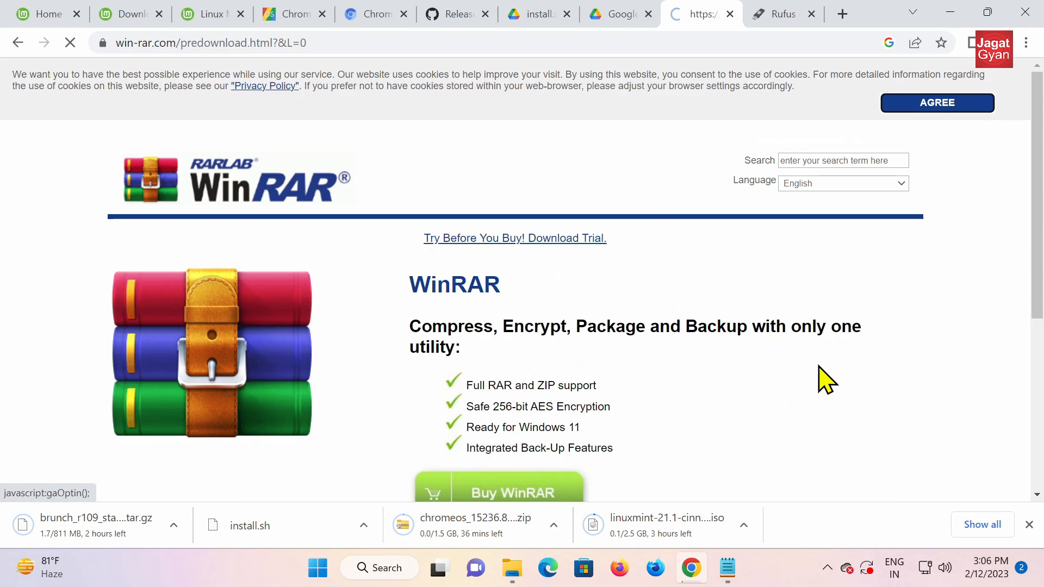
scroll(552, 430, "down", 4)
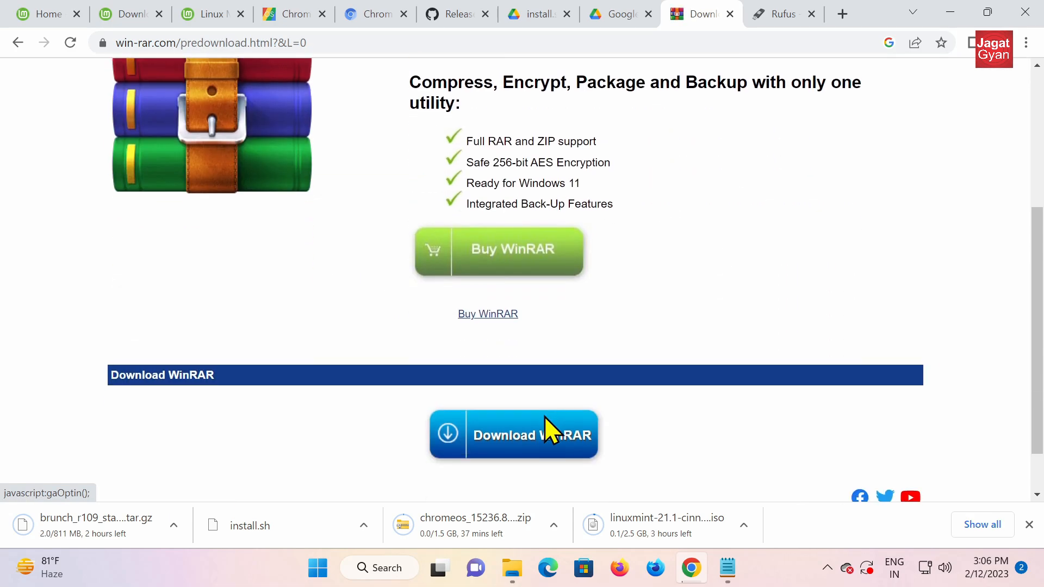
left_click(524, 450)
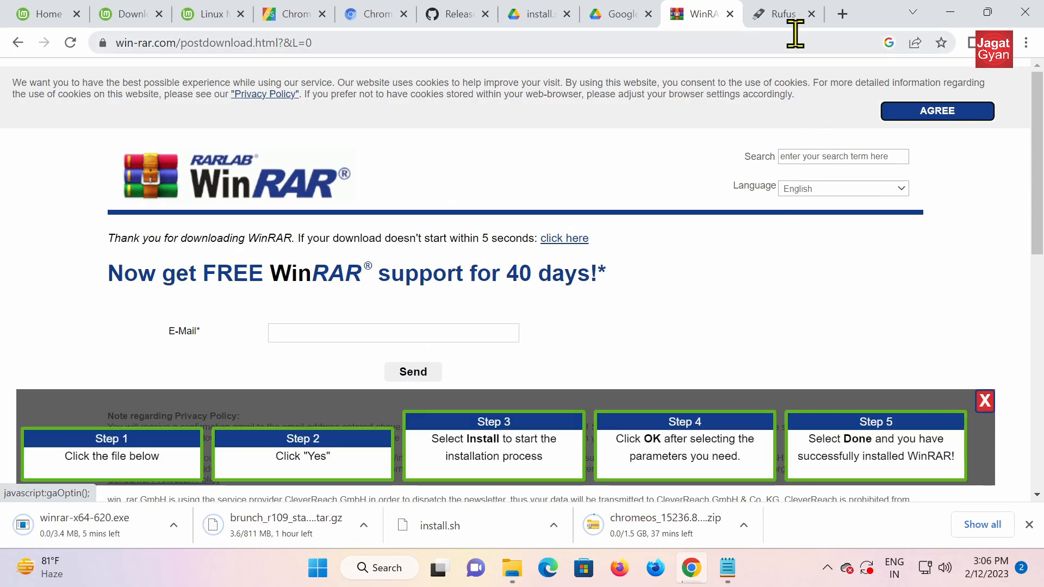
Step: Check the Download folder for Rufus, then download Rufus 3.21 from the Download section of the Rufus website
left_click(783, 15)
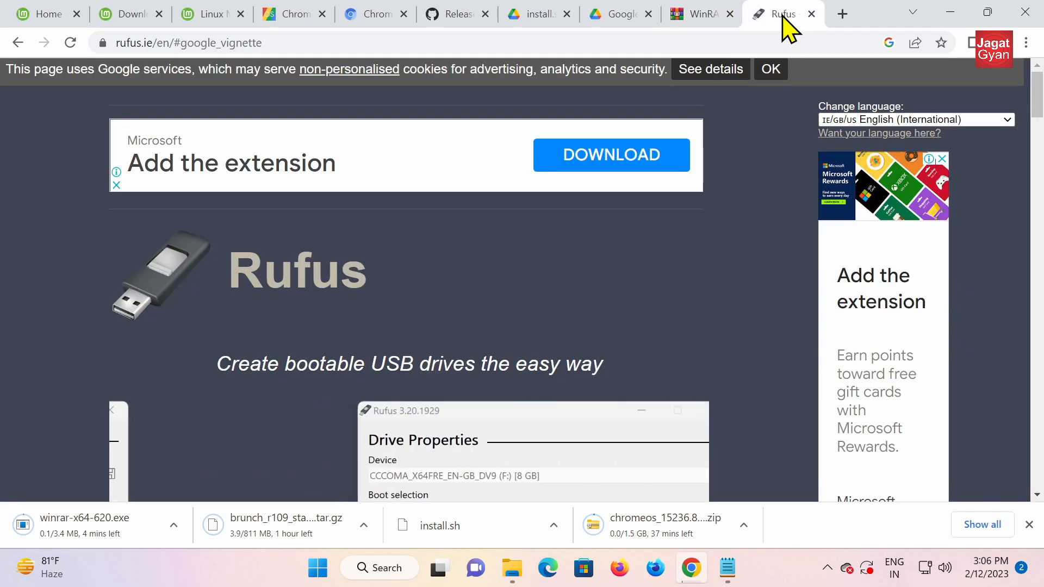
left_click(513, 567)
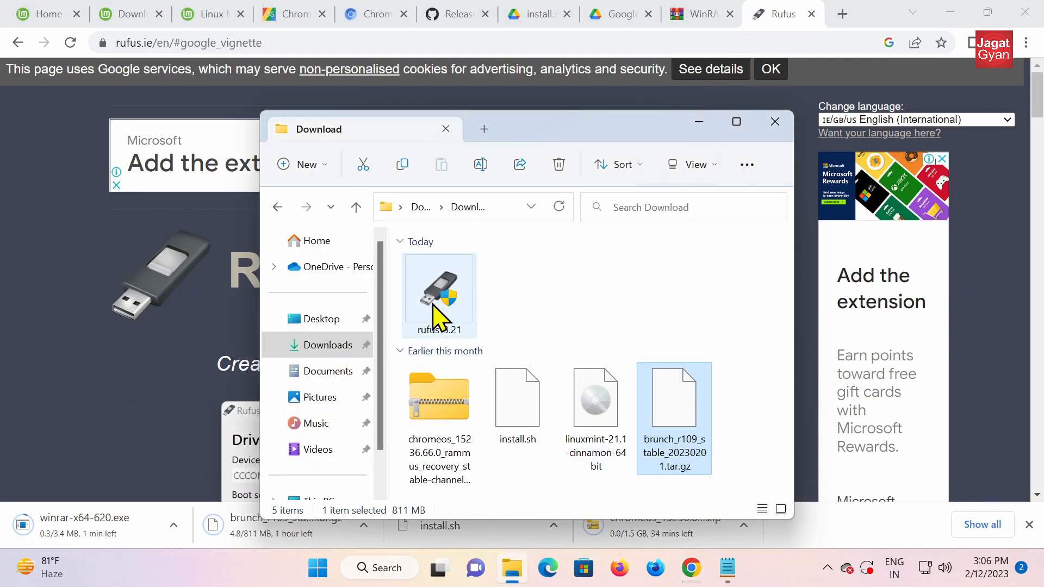
left_click(964, 328)
scroll(606, 400, "down", 15)
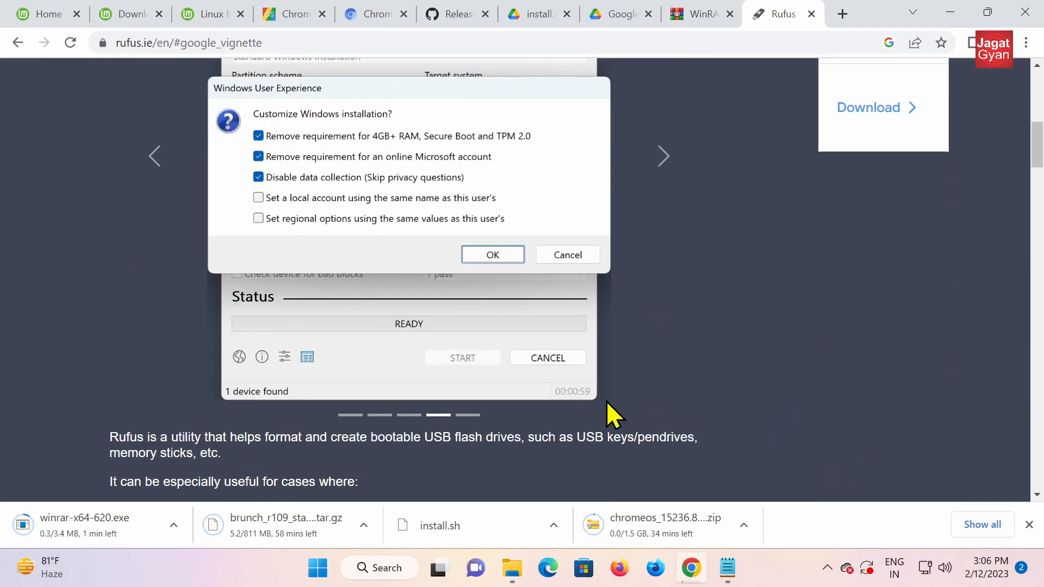
scroll(500, 378, "down", 5)
scroll(433, 347, "up", 5)
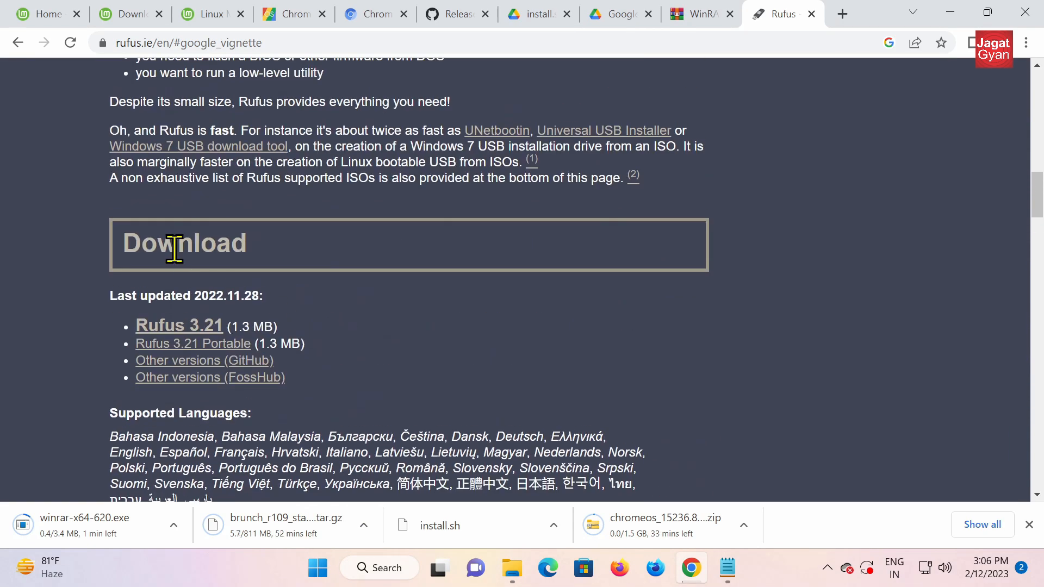
left_click(166, 325)
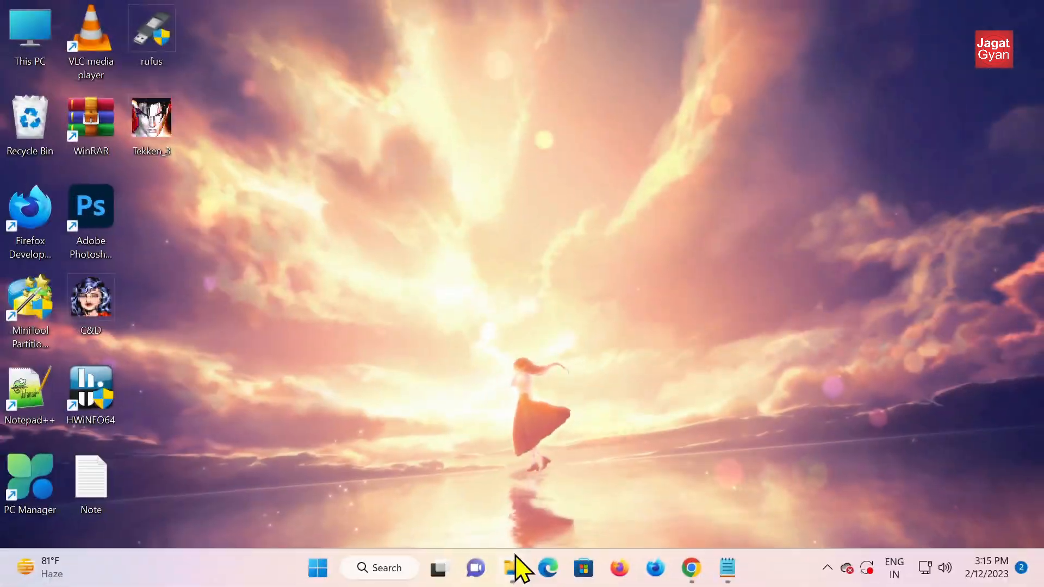
Step: Run the winrar-x64-620 installer as administrator from the Download folder and install WinRAR with the default folder and file associations
left_click(514, 566)
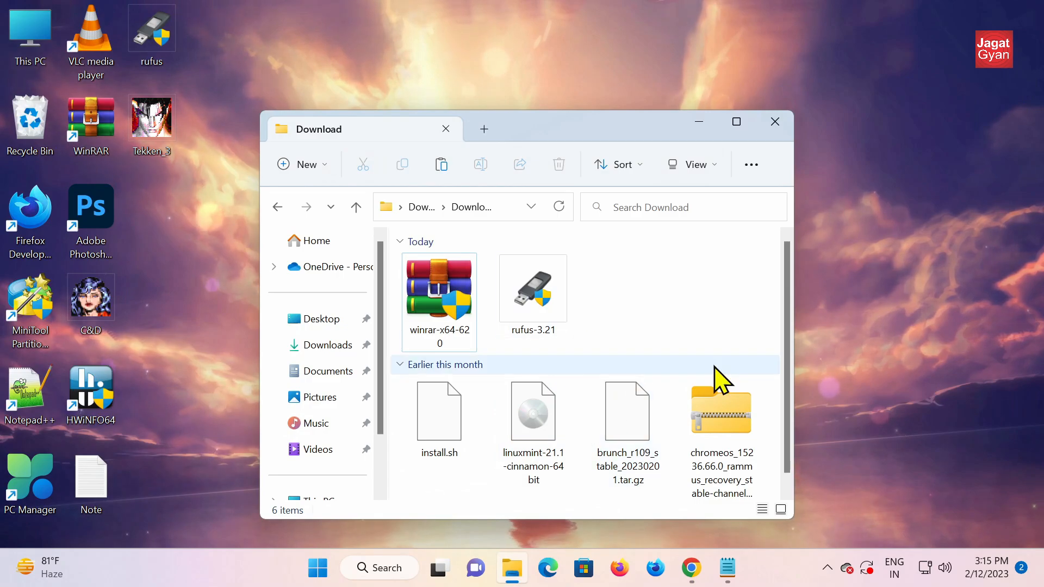
left_click(441, 293)
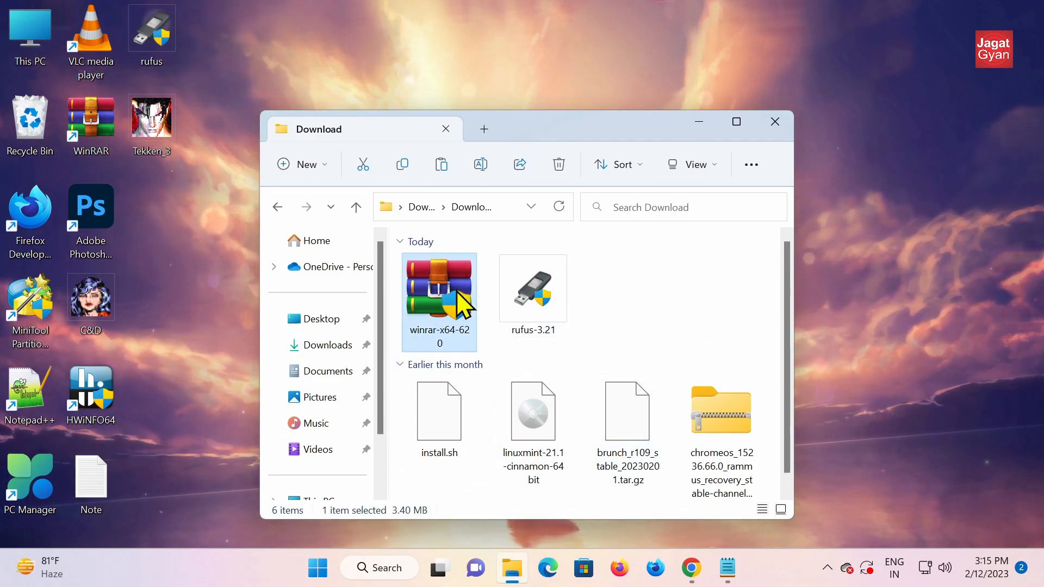
right_click(441, 298)
left_click(526, 286)
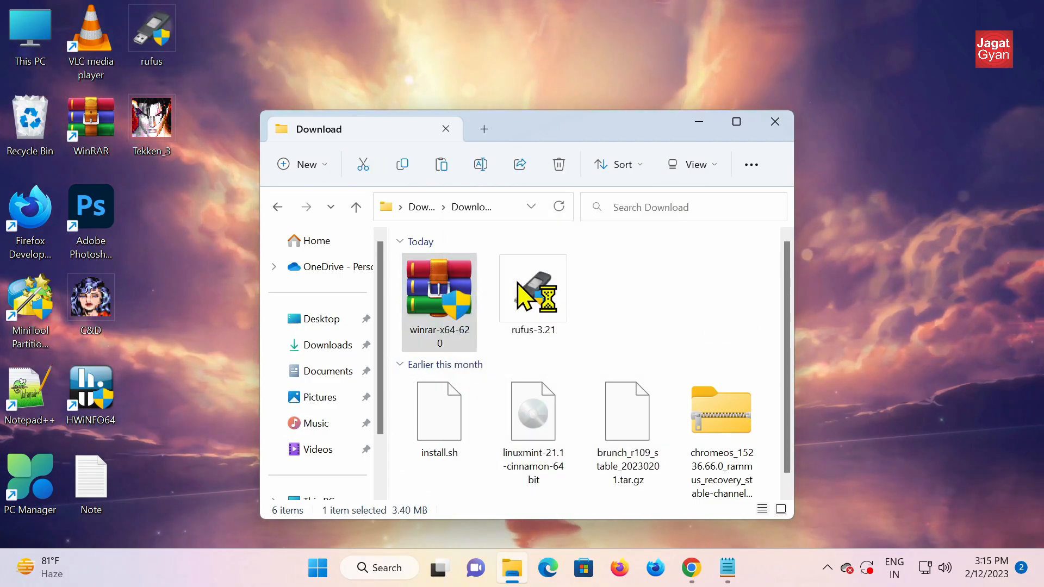
left_click(469, 422)
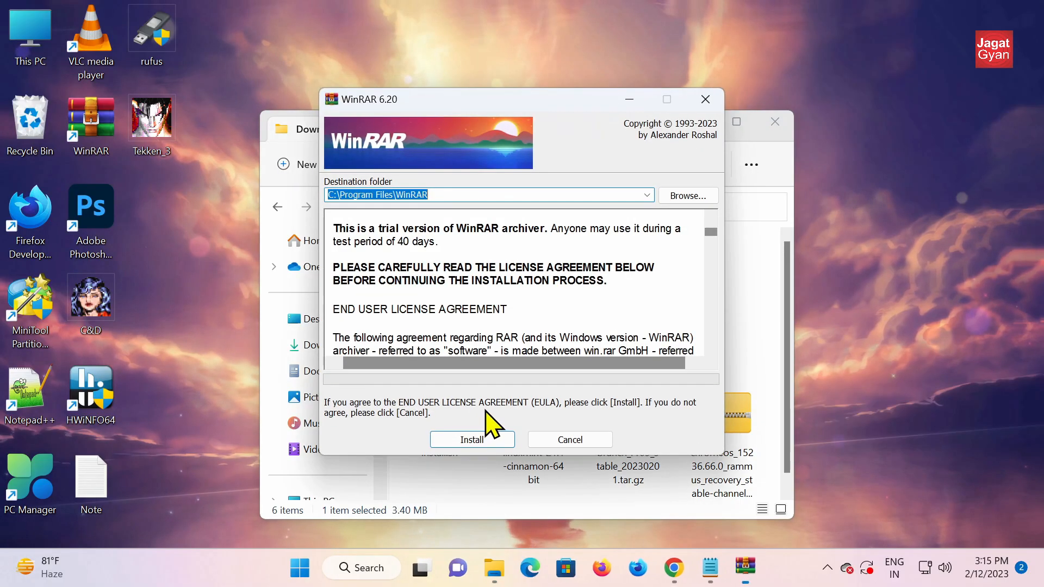
left_click(485, 438)
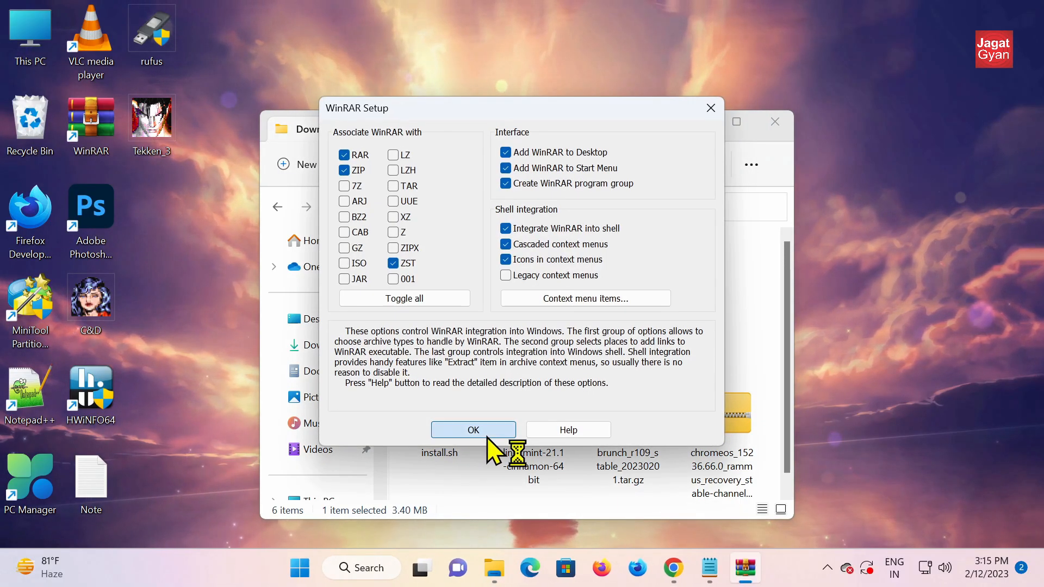
left_click(495, 432)
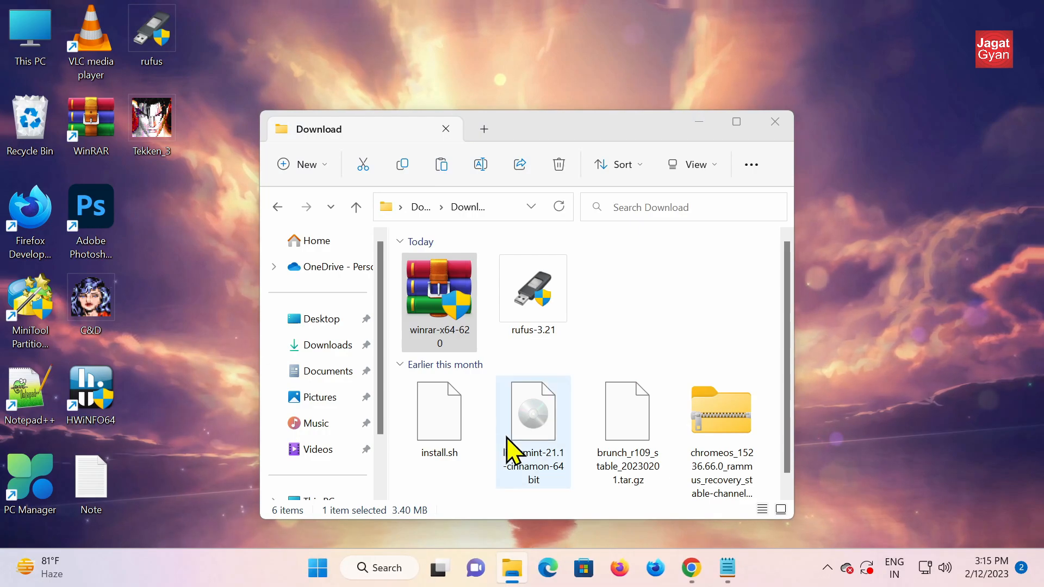
left_click(920, 116)
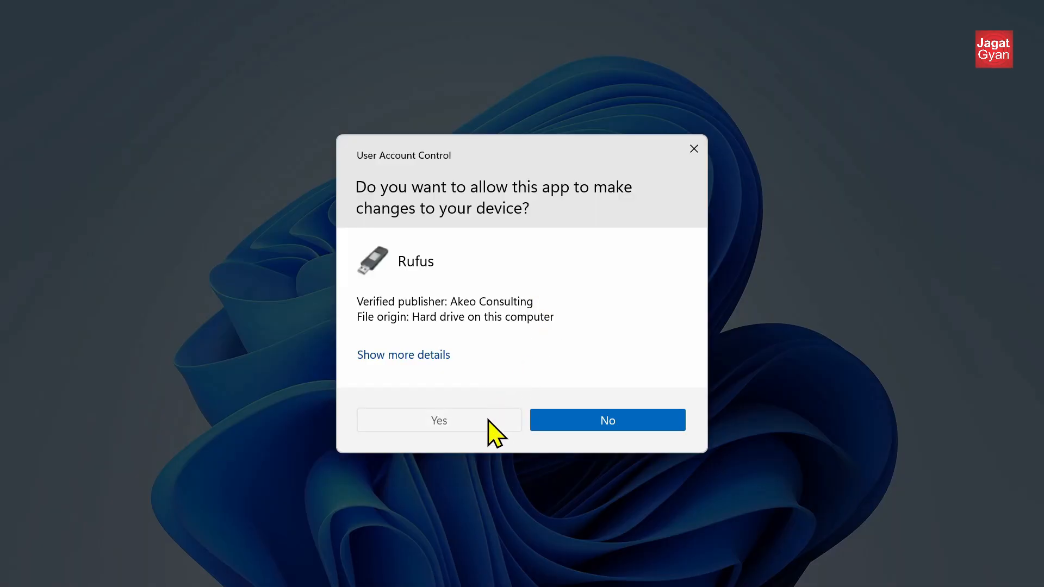
Step: Launch Rufus 3.21 with permission to make changes and check the USB drive G: in This PC
left_click(490, 421)
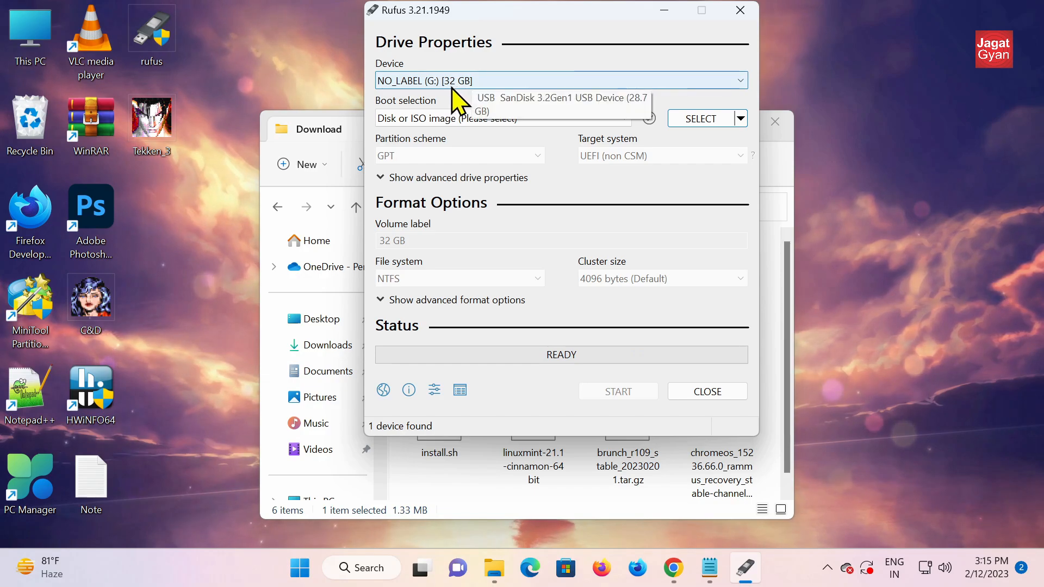
key("super+e")
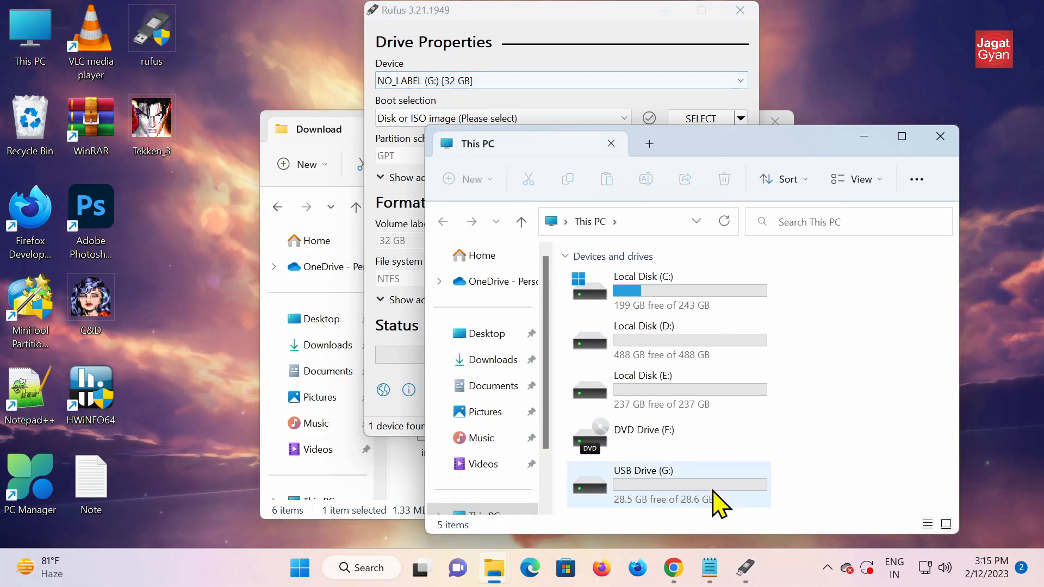
left_click(941, 136)
Step: Load the linuxmint-21.1-cinnamon-64bit ISO from the Download folder as the boot image in Rufus
left_click(701, 121)
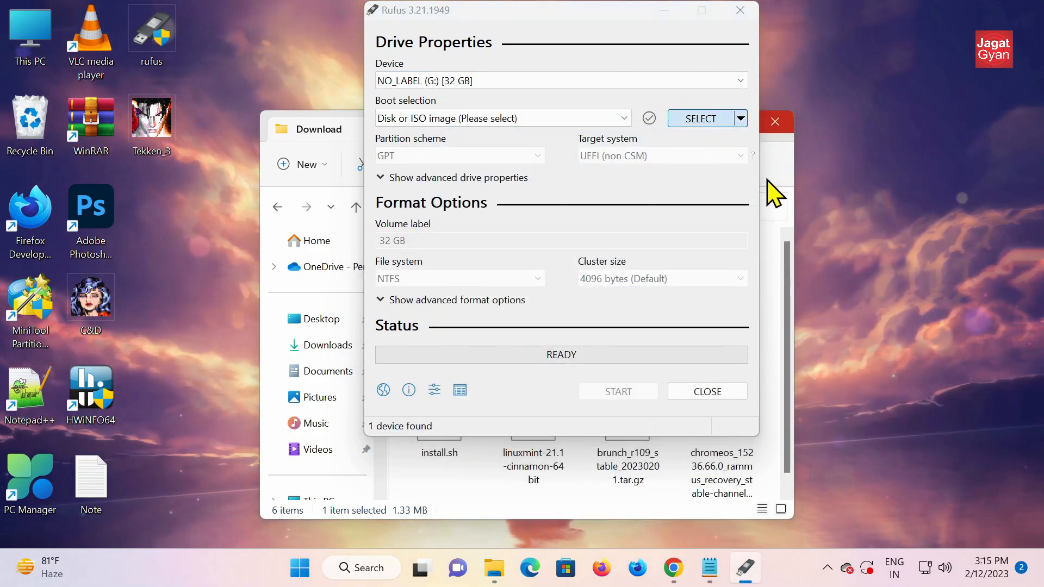
left_click(545, 177)
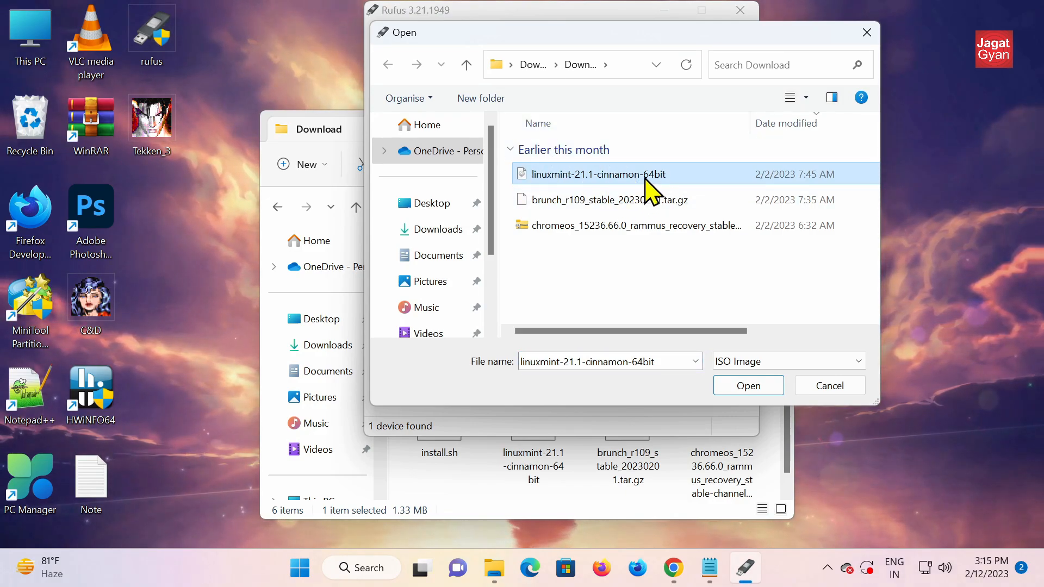
left_click(741, 387)
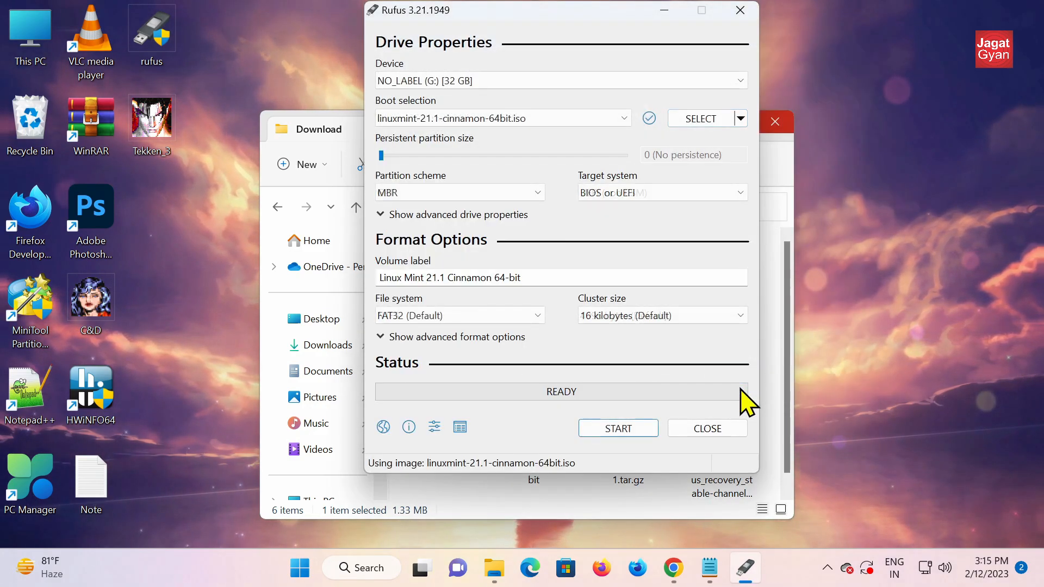
Step: Check the partition style of Disk 0 in its volume properties in Disk Management
left_click(435, 196)
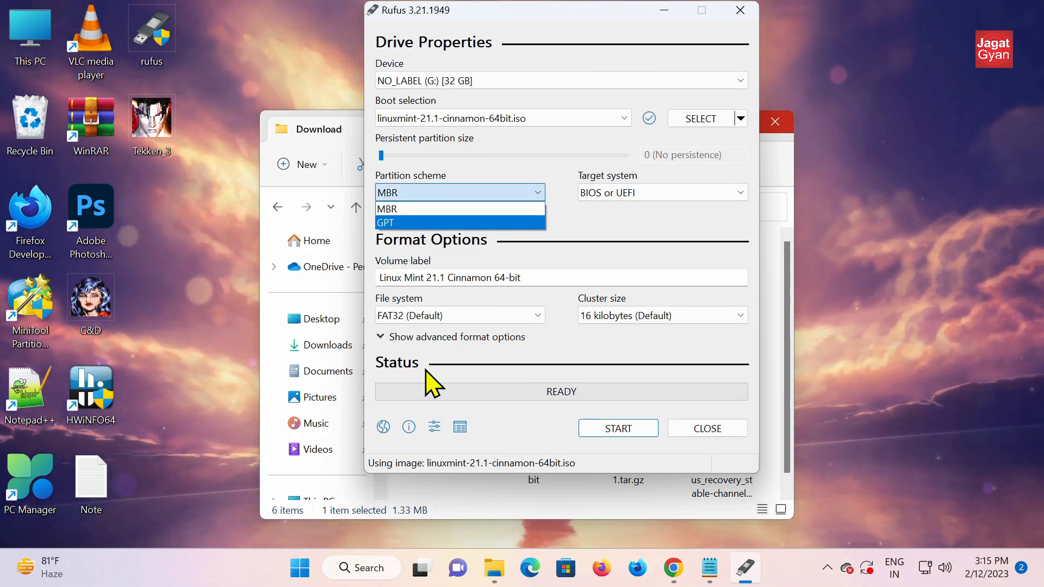
right_click(299, 567)
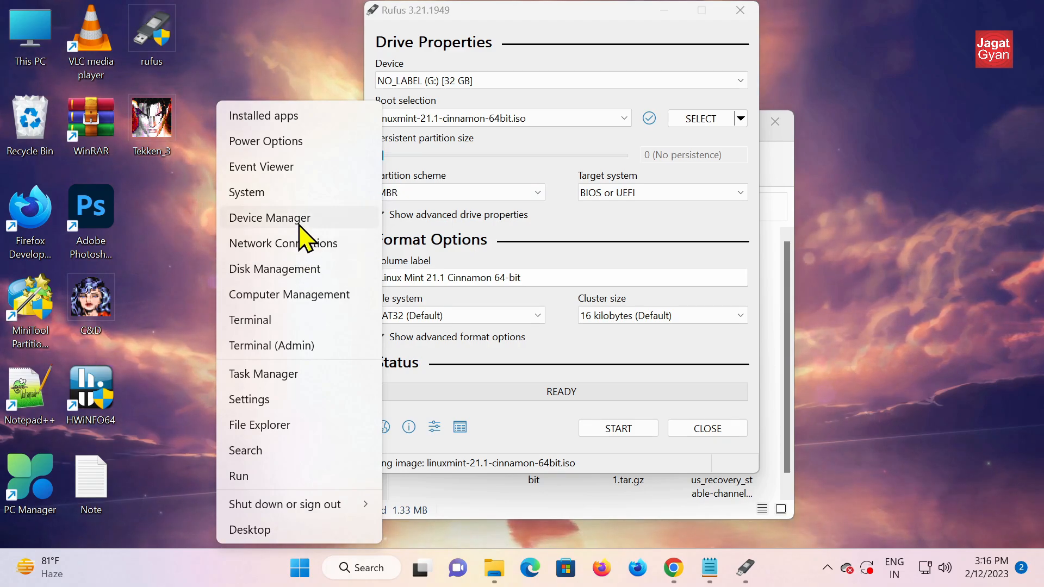
left_click(299, 268)
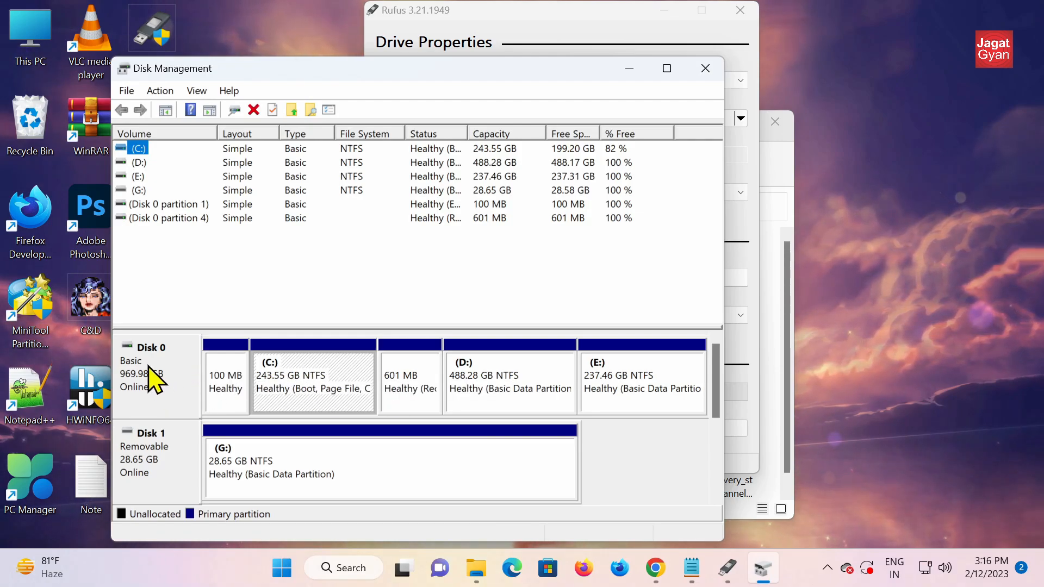
right_click(164, 354)
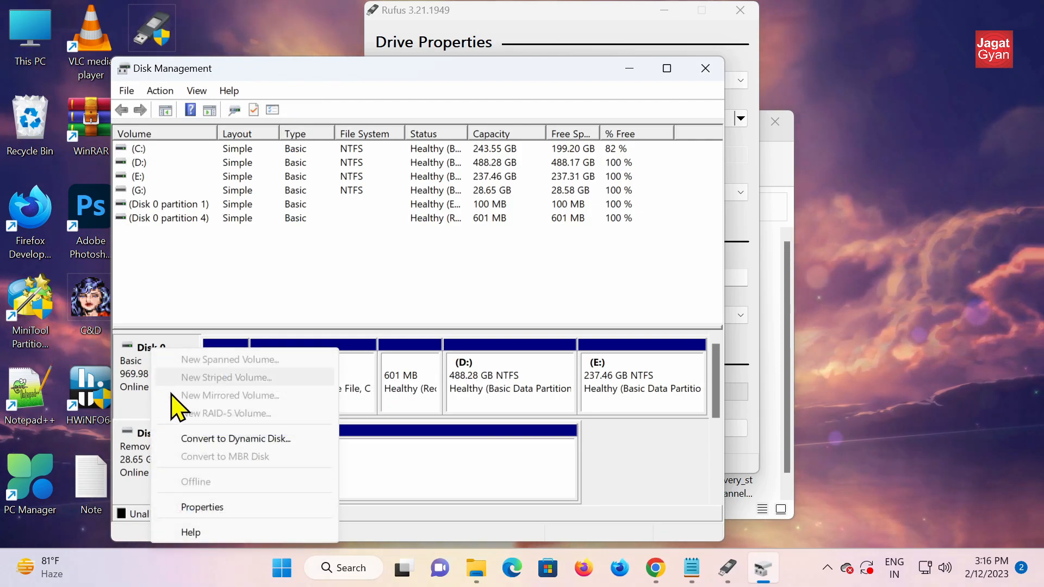
left_click(220, 503)
left_click(179, 104)
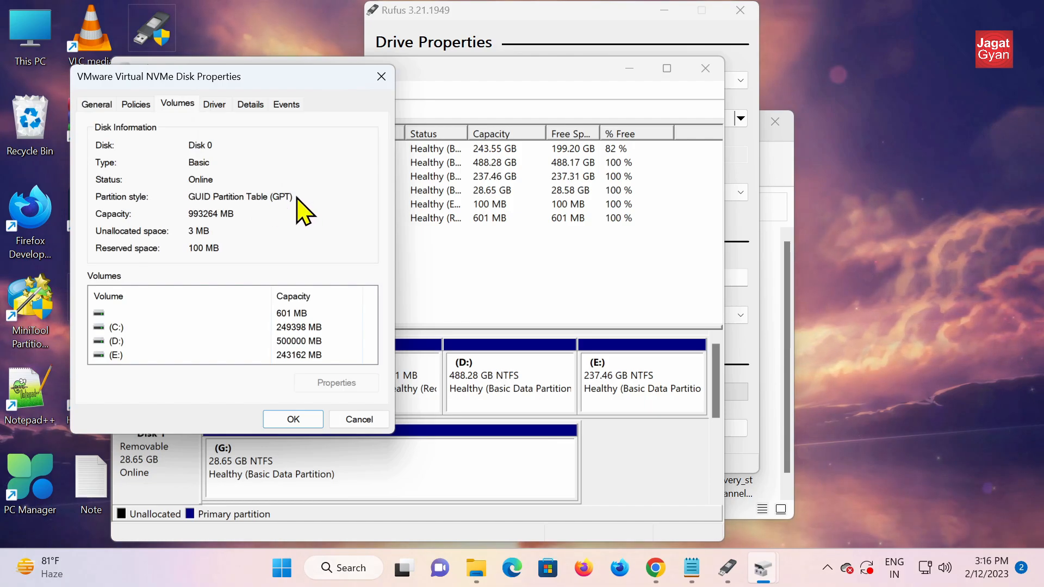
left_click(382, 76)
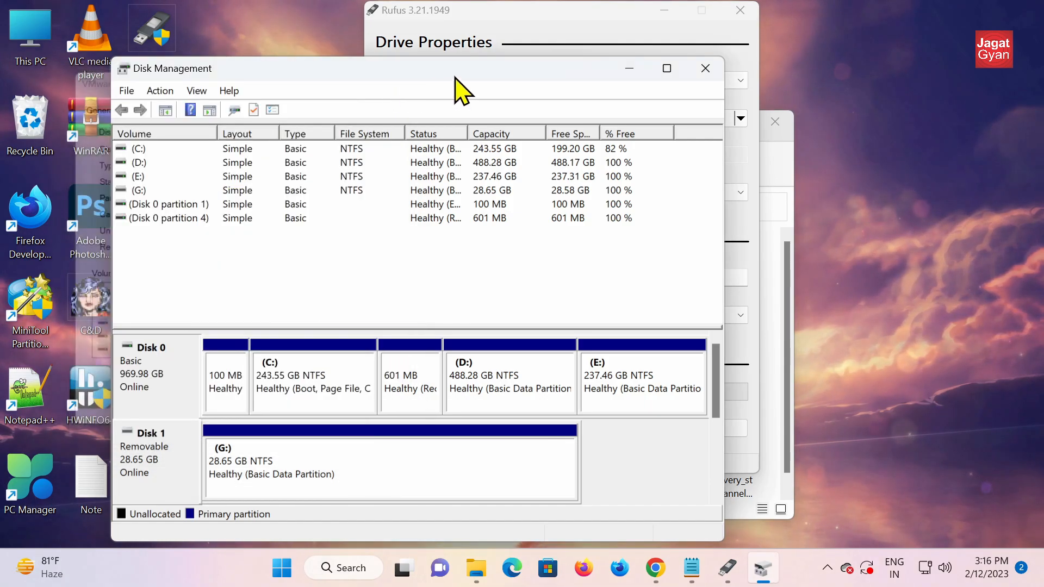
left_click(705, 68)
Step: Set the Rufus partition scheme to GPT and the file system to NTFS
left_click(514, 196)
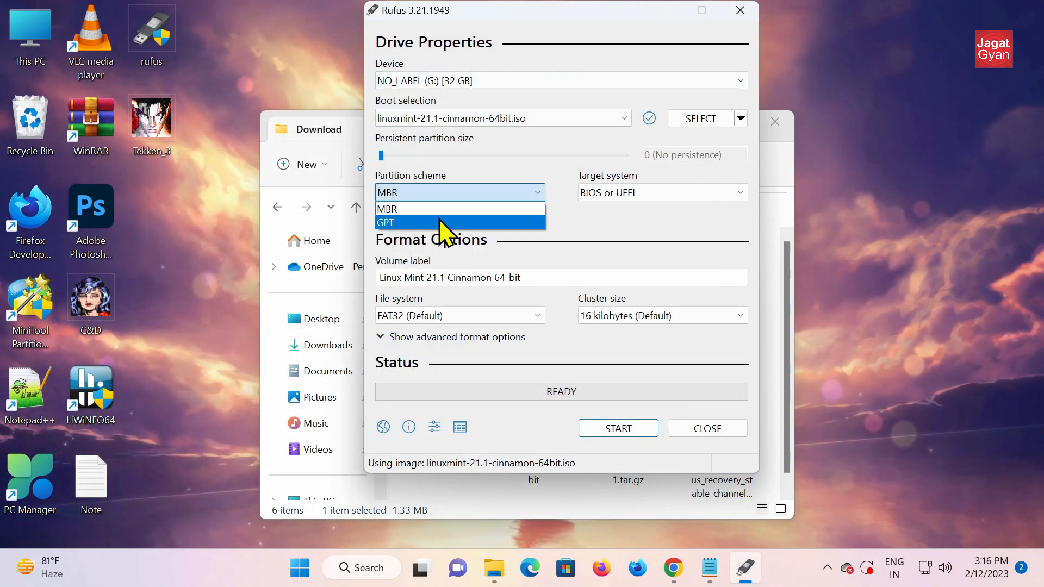
left_click(516, 222)
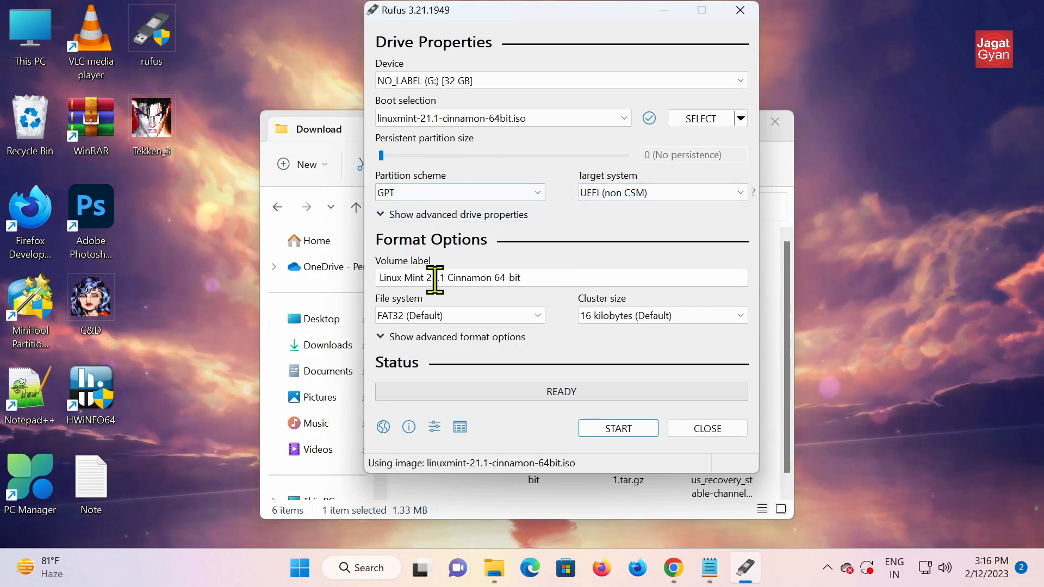
left_click(412, 316)
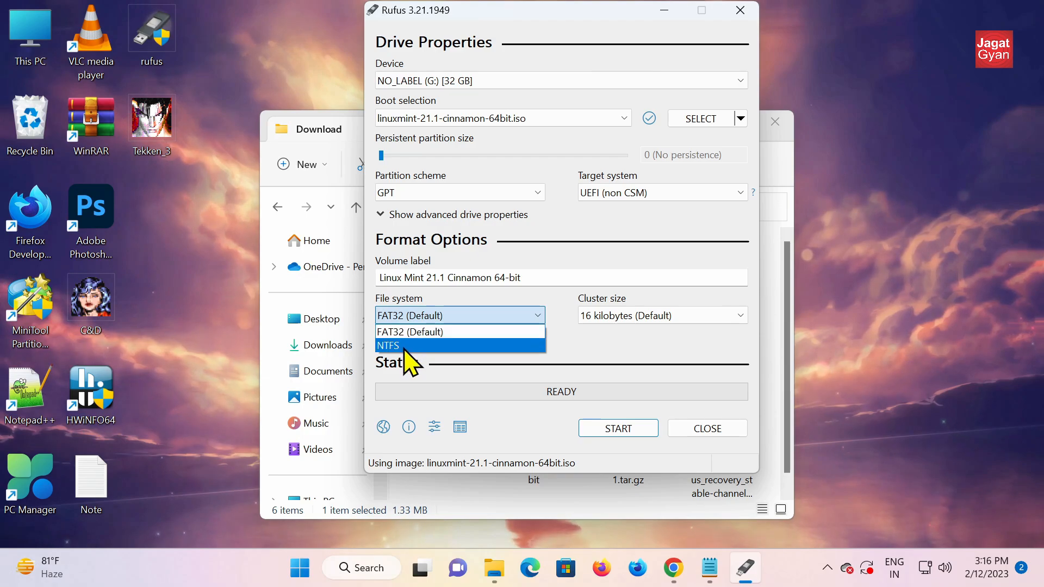
left_click(405, 347)
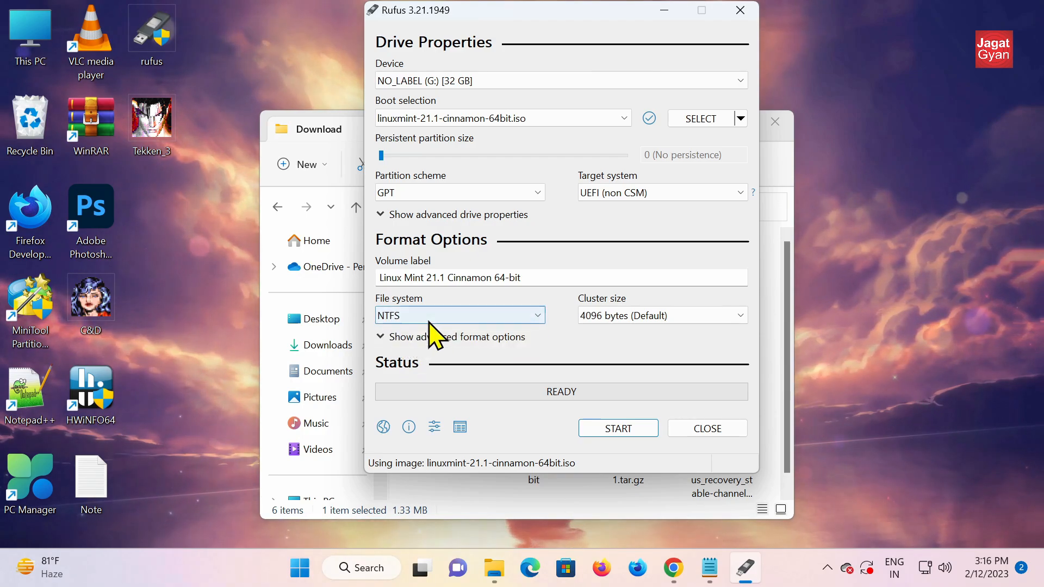
Step: Start writing the Linux Mint image to USB drive G: in ISO Image mode
left_click(618, 429)
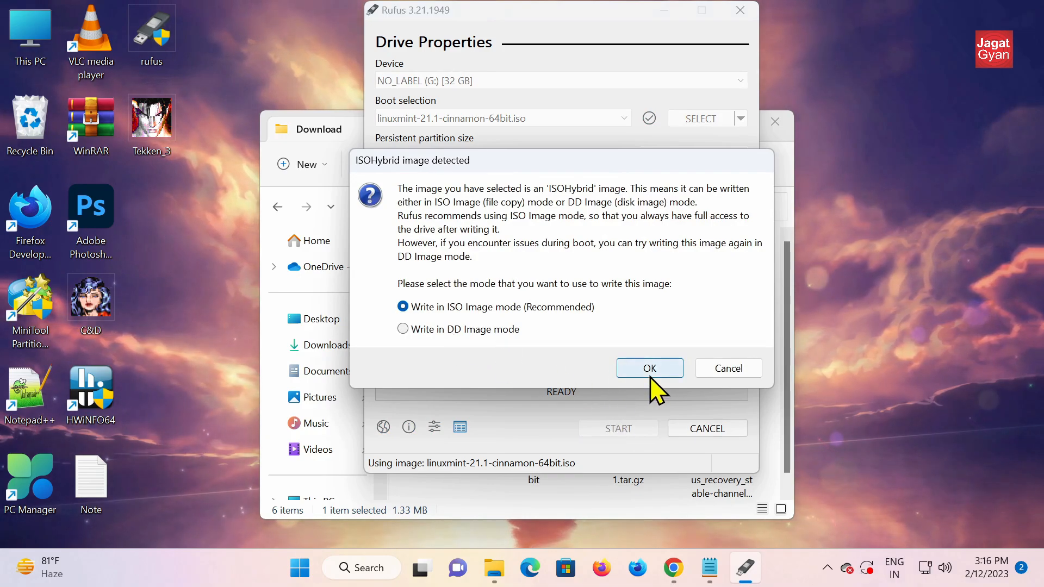
left_click(652, 372)
left_click(585, 341)
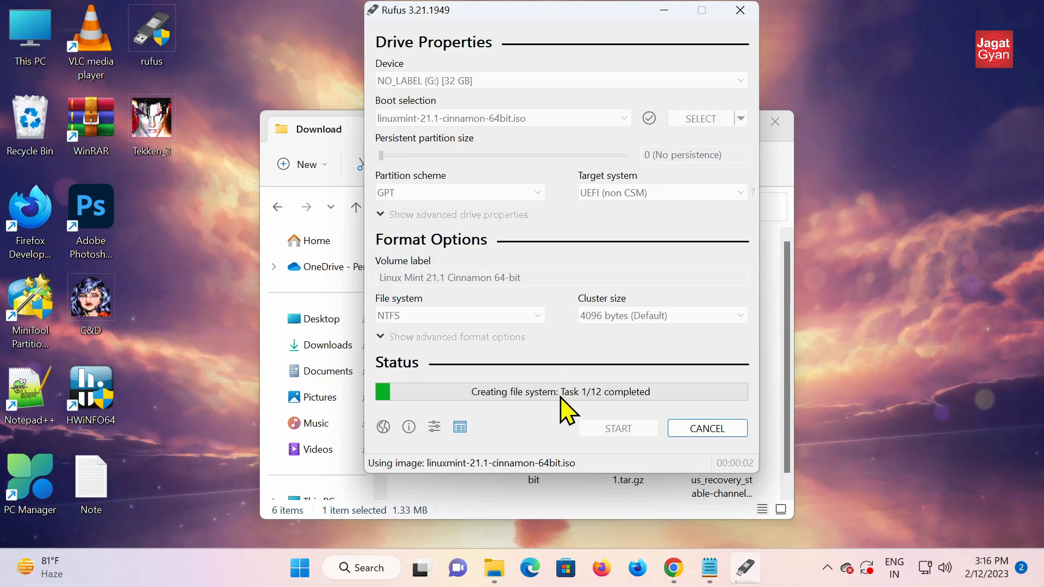
Step: Place the Download folder and a new File Explorer window side by side, and open USB drive G: in the new window
left_click(571, 503)
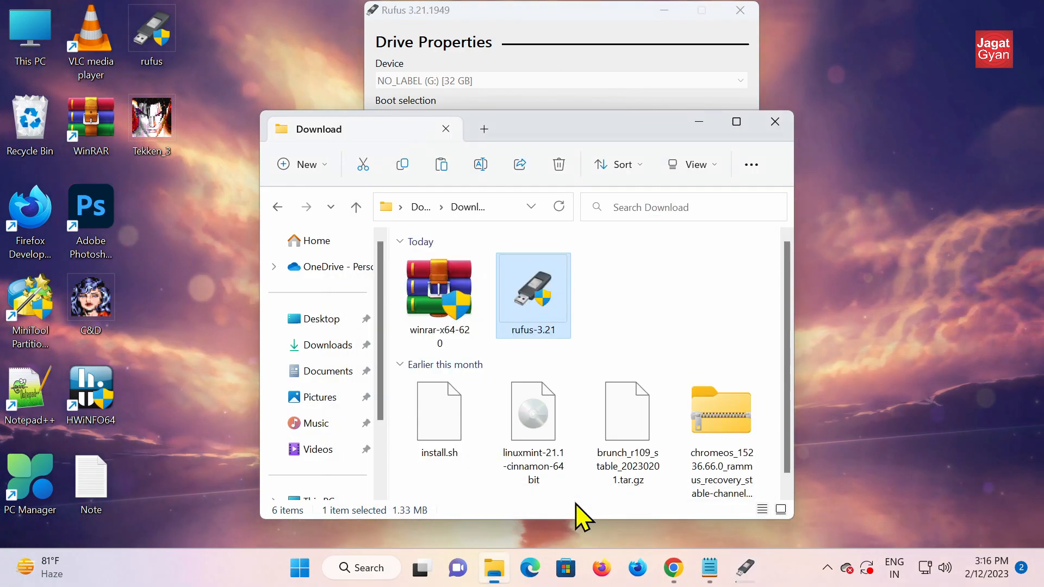
left_click(558, 450)
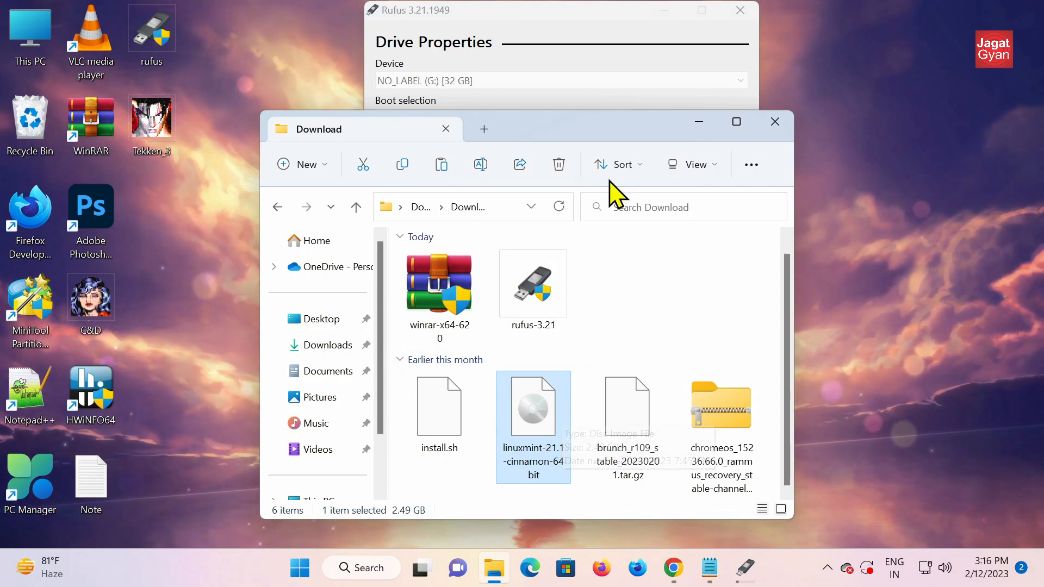
left_click_drag(617, 139, 394, 105)
key("super+e")
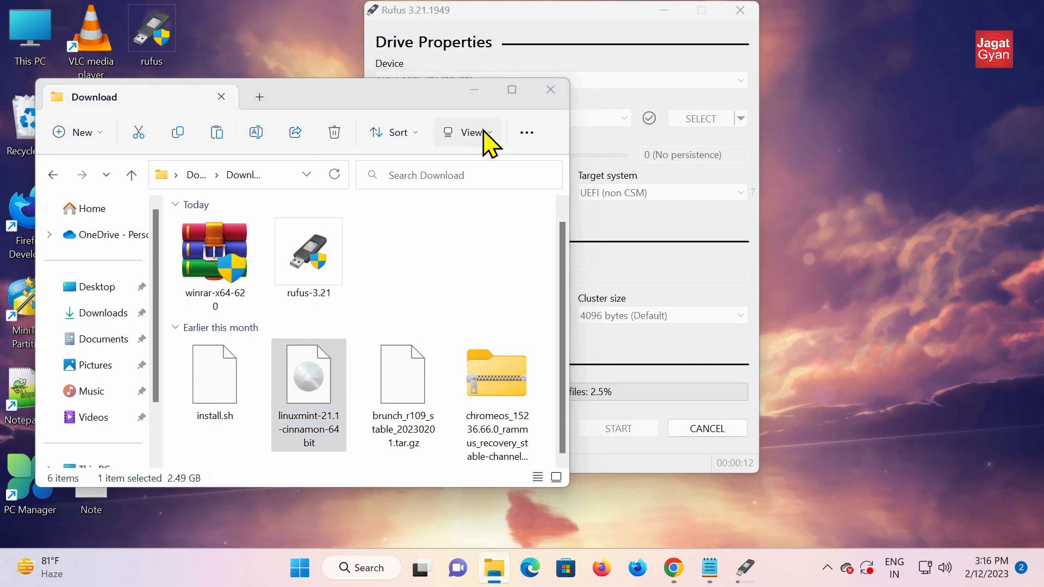
left_click_drag(571, 139, 863, 91)
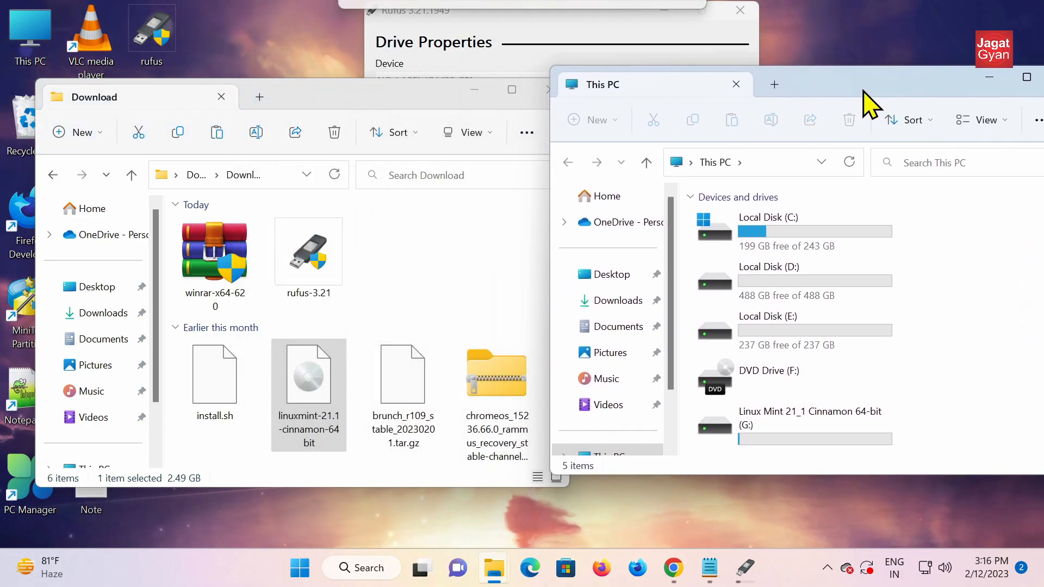
double_click(794, 437)
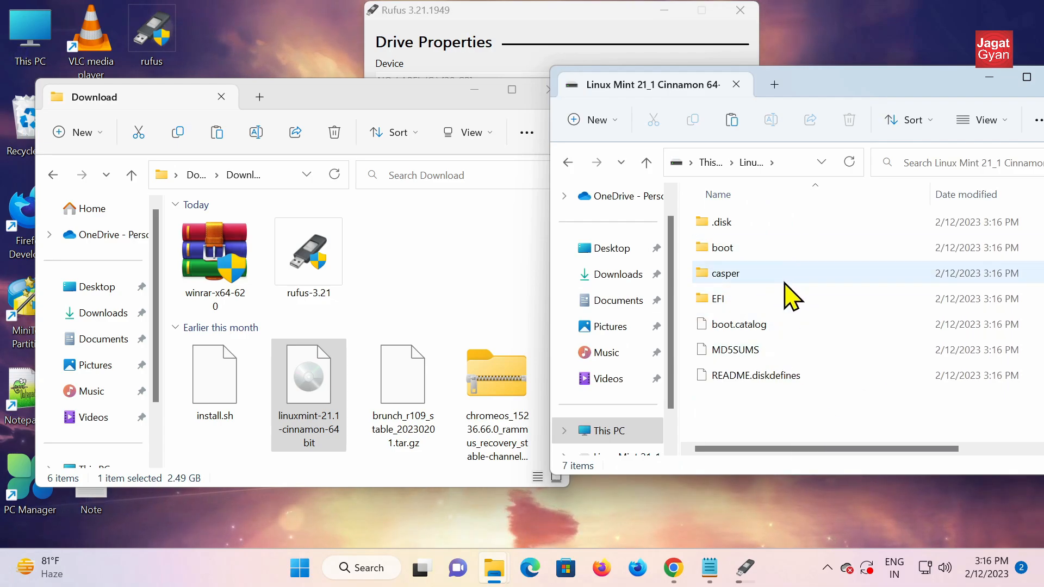
Step: Create a folder named Chrome OS in the root of USB drive G: and open it
right_click(739, 417)
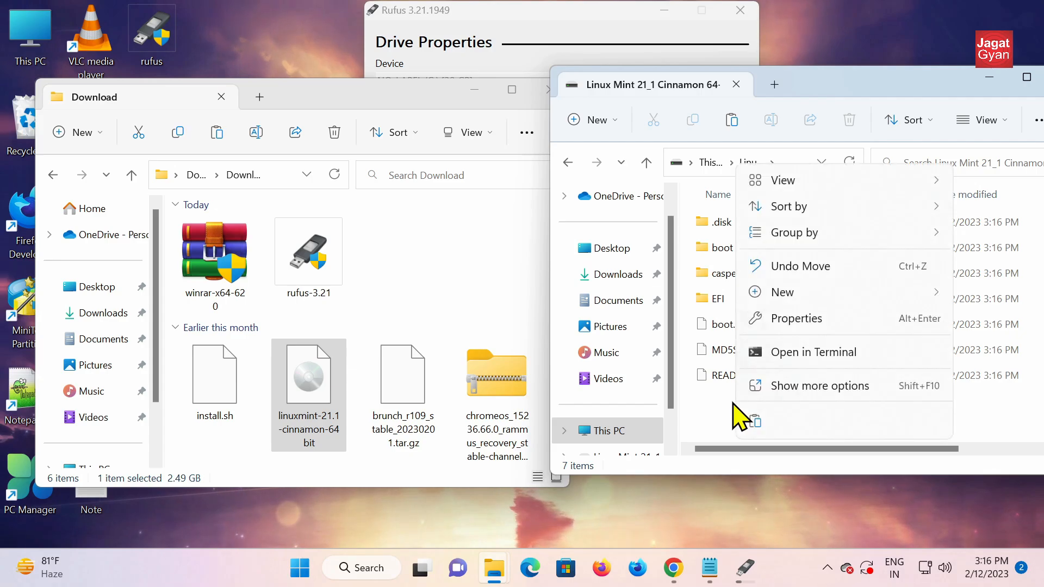
mouse_move(835, 206)
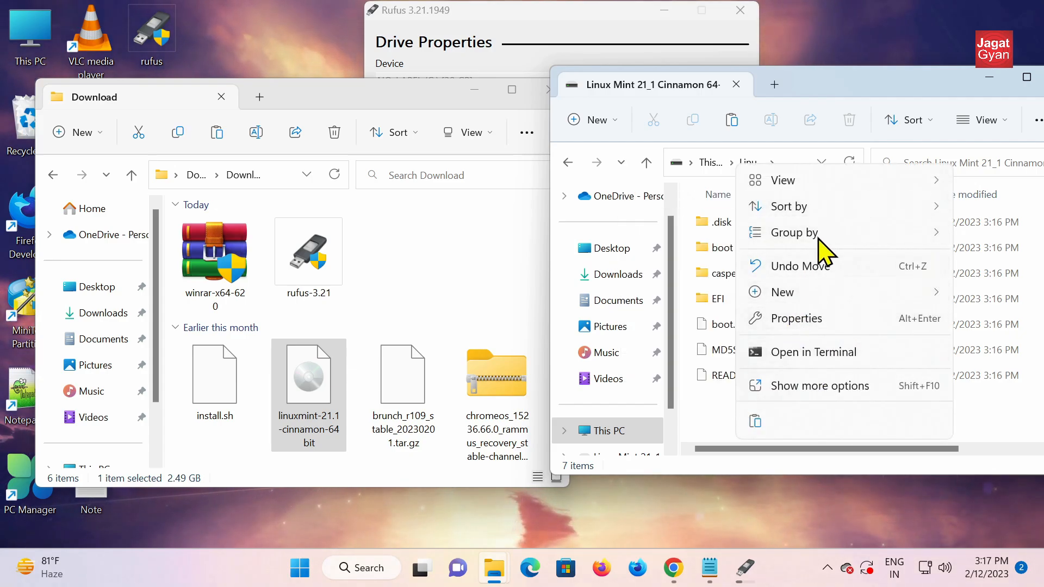
left_click(695, 303)
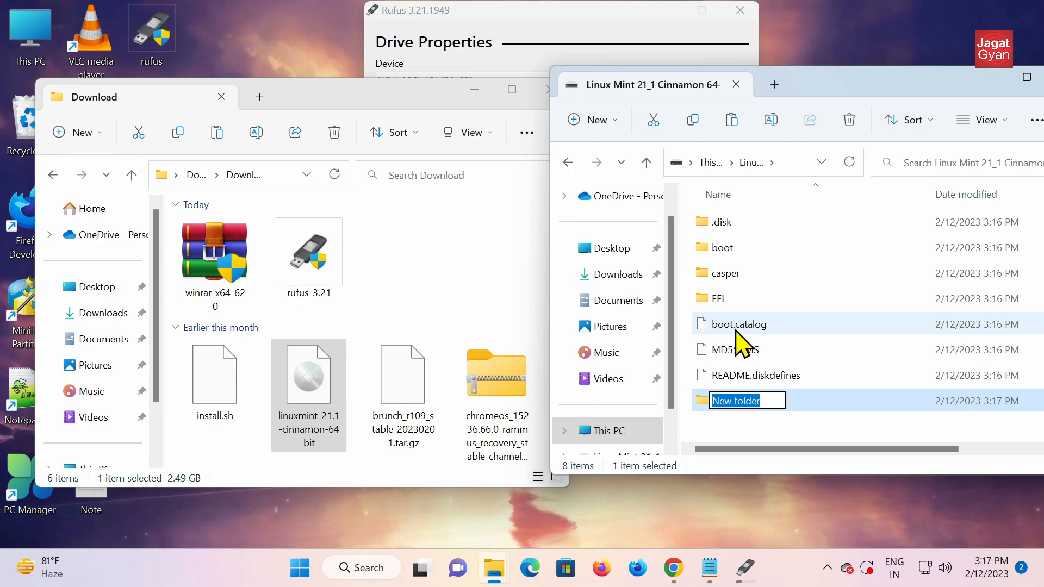
type("Chrome OS")
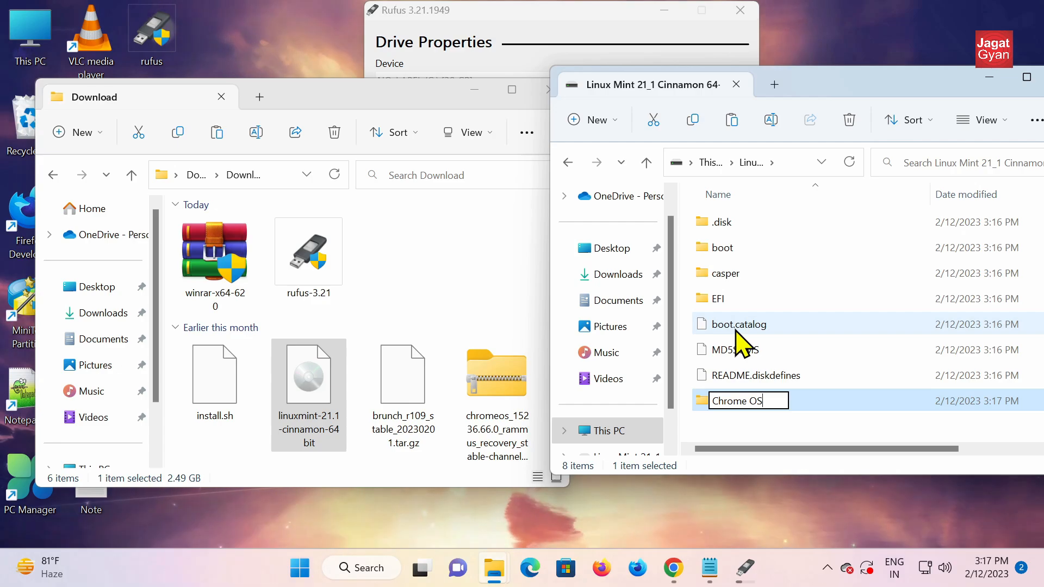
key("Return")
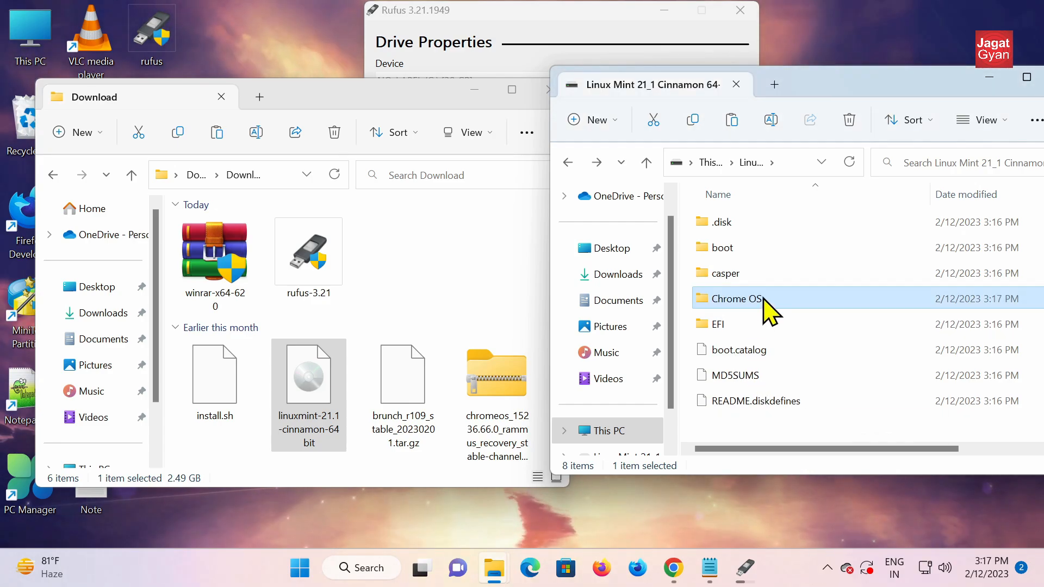
double_click(770, 299)
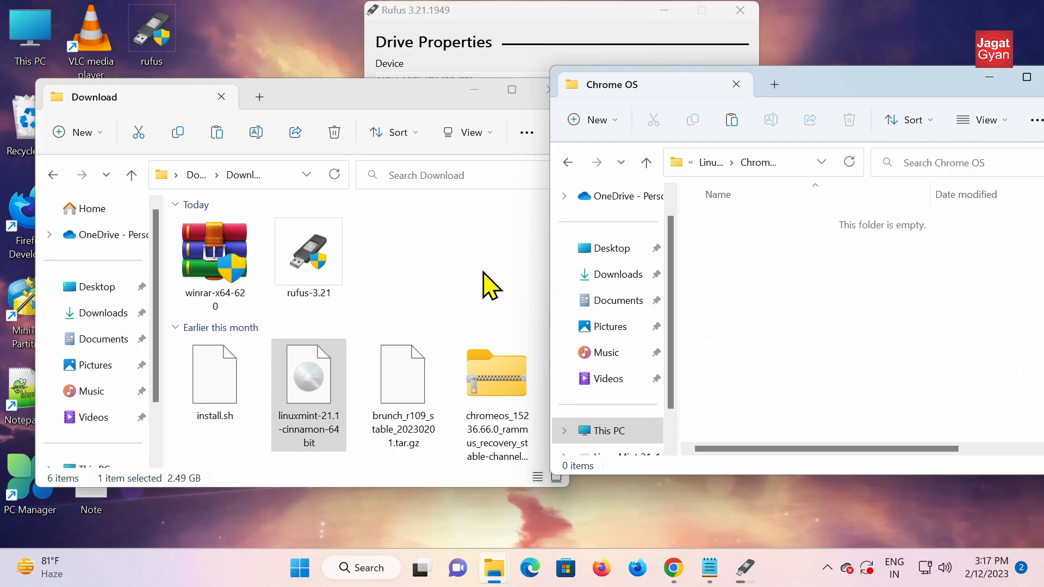
Step: Move install.sh from the Download folder into the Chrome OS folder on the USB drive
left_click(479, 304)
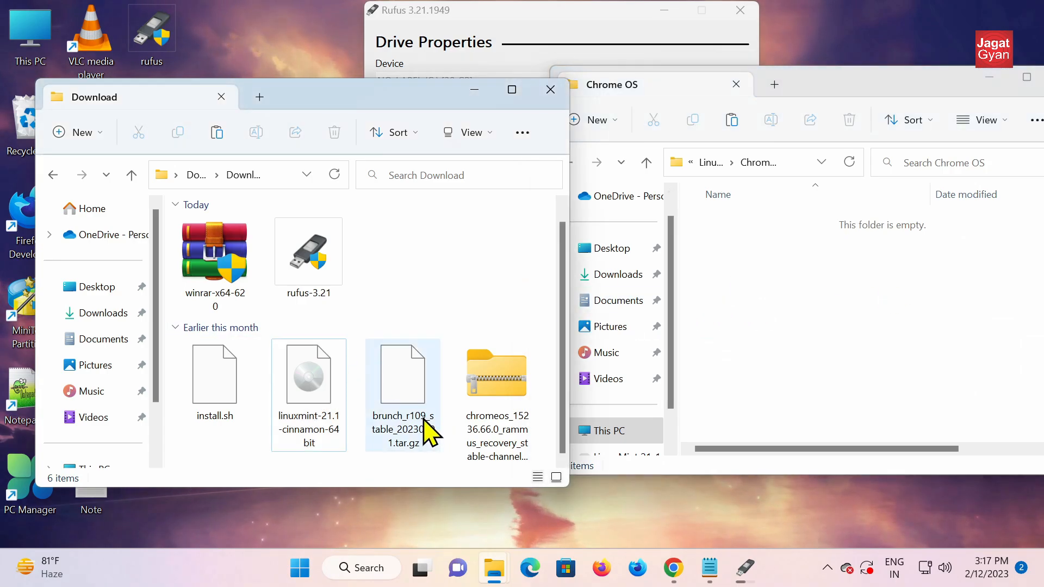
left_click(220, 396)
right_click(224, 387)
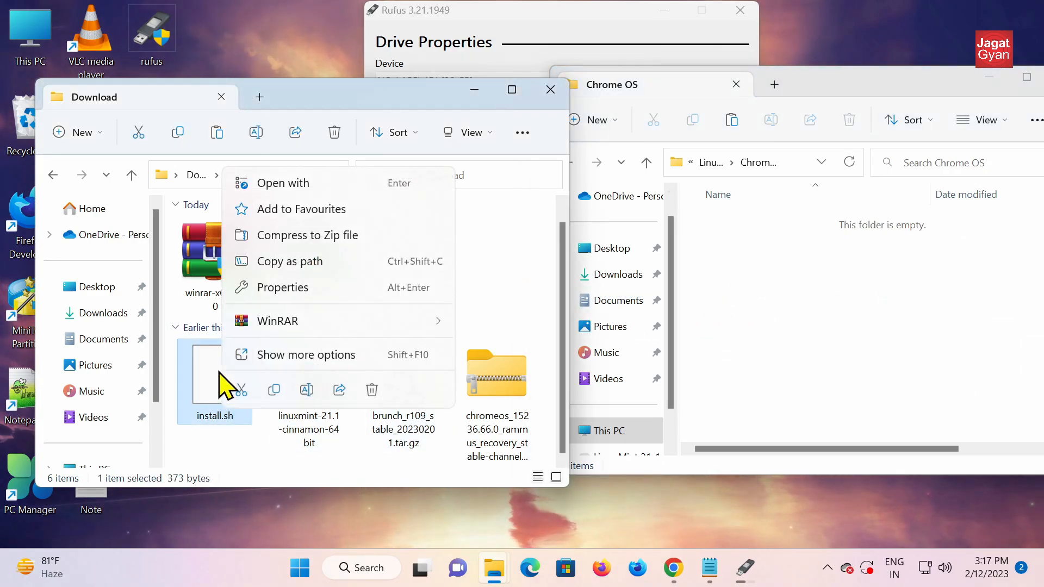
left_click(204, 380)
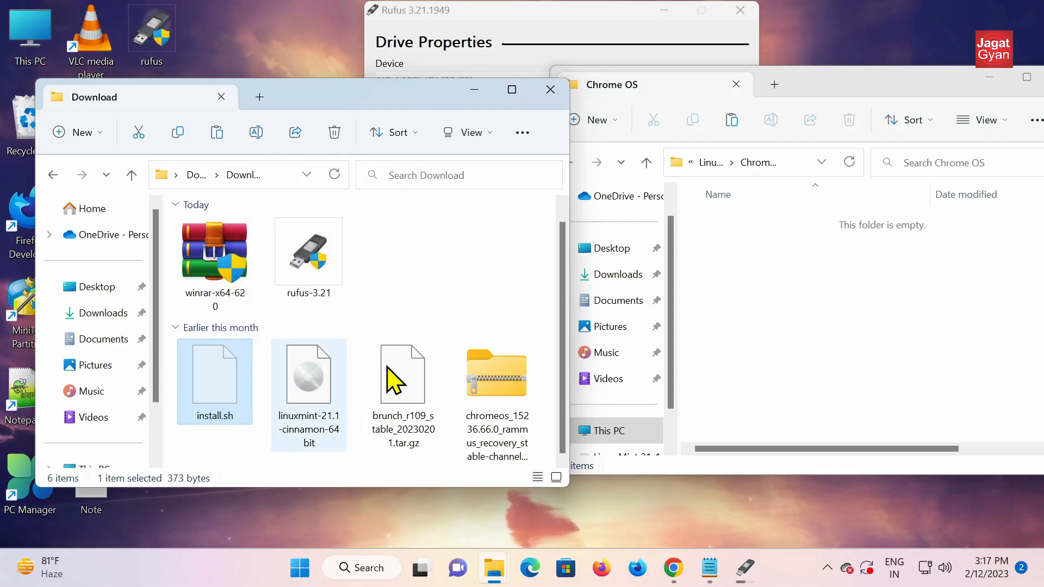
left_click(754, 285)
key("ctrl+v")
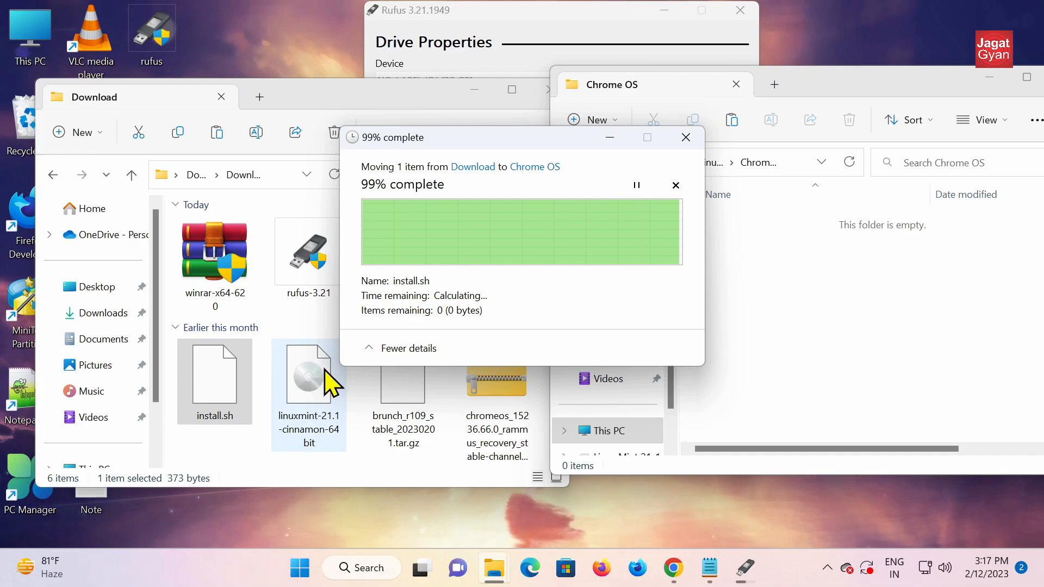
Step: Open brunch_r109_stable_20230201.tar.gz in WinRAR and extract it to the default brunch_r109_stable_20230201 folder inside Download
left_click(401, 416)
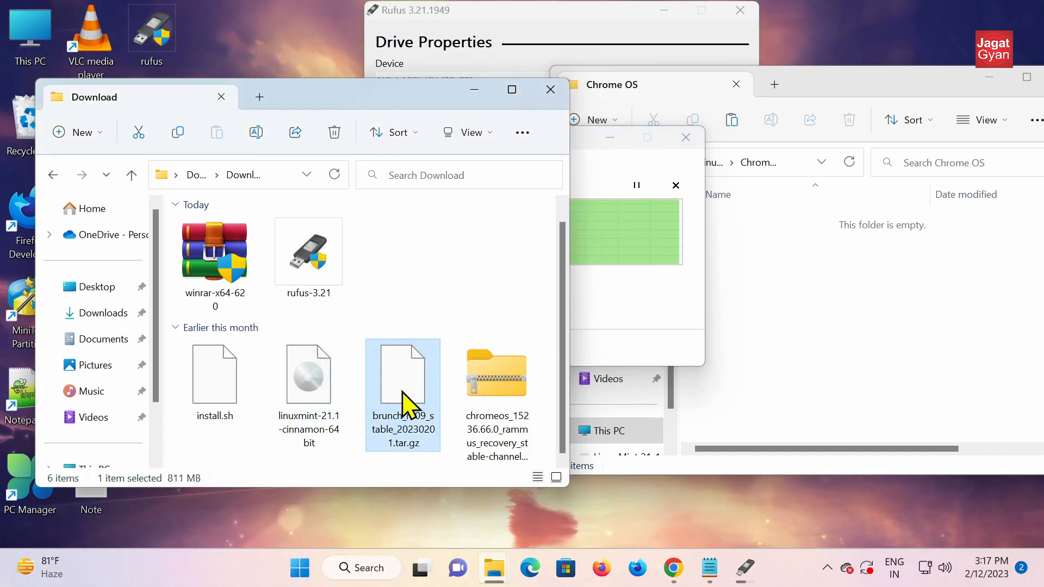
right_click(416, 396)
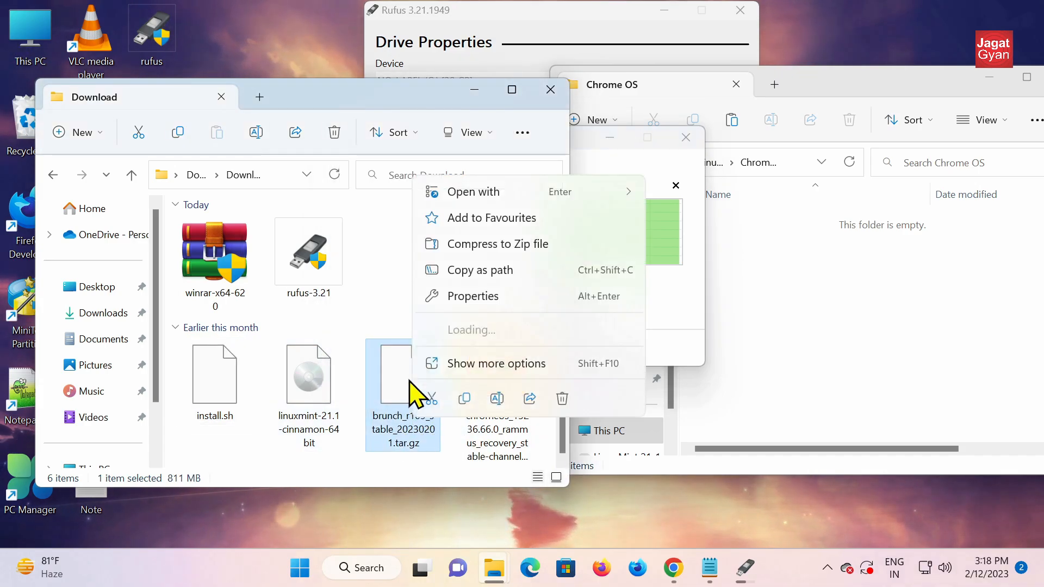
mouse_move(500, 337)
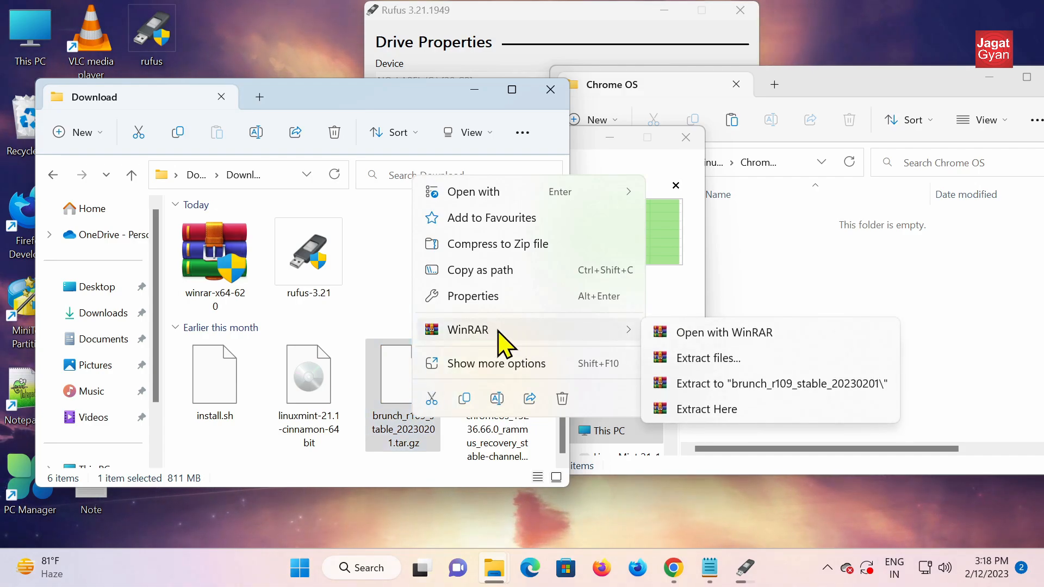
mouse_move(560, 193)
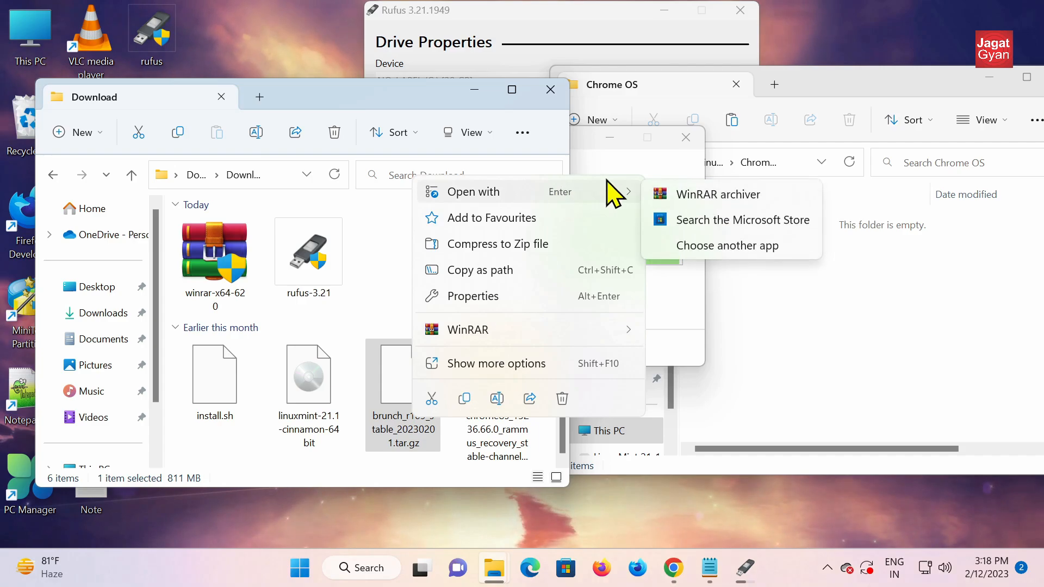
left_click(684, 196)
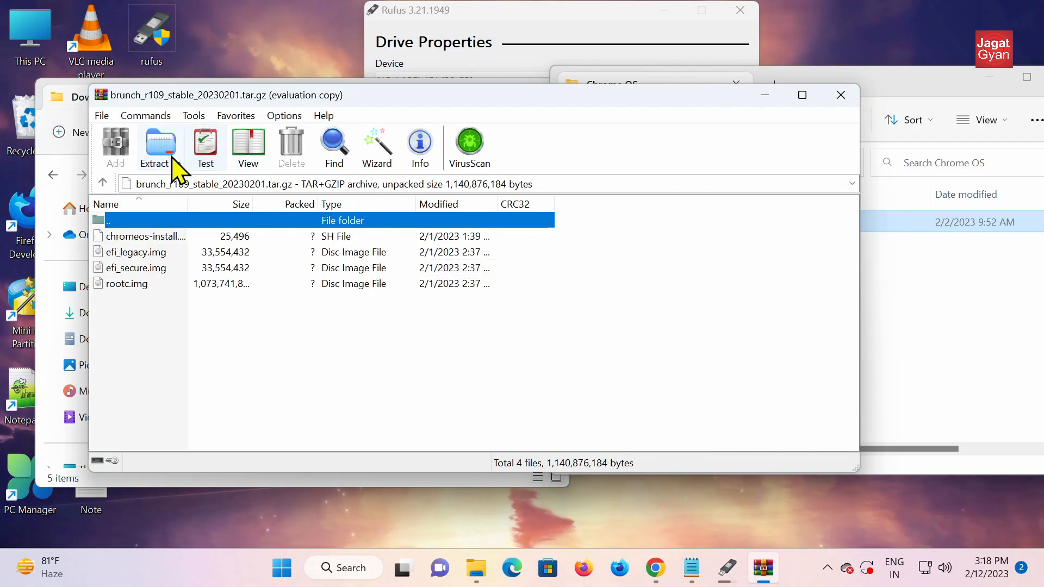
left_click(164, 161)
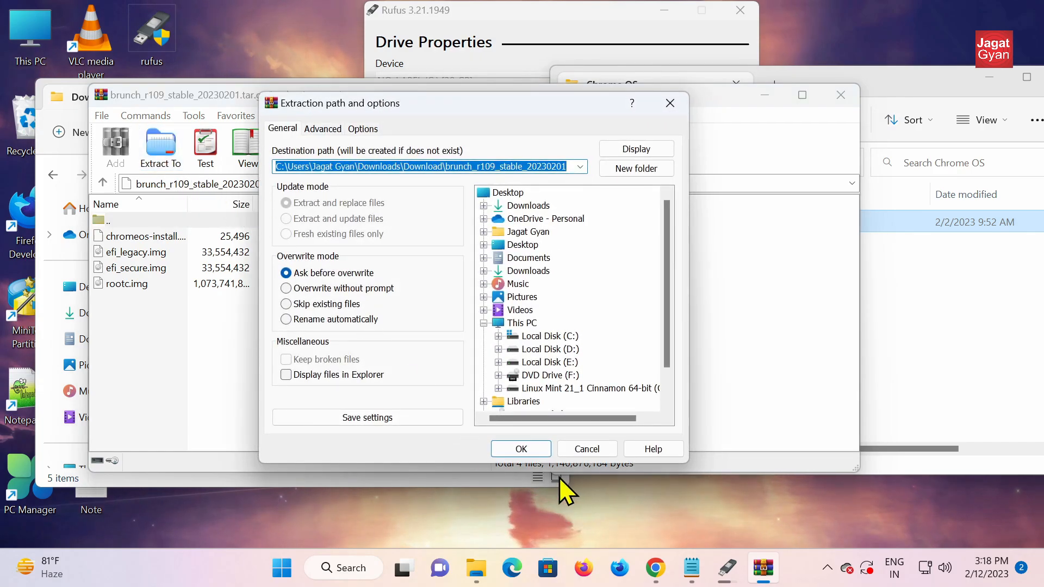
left_click(533, 452)
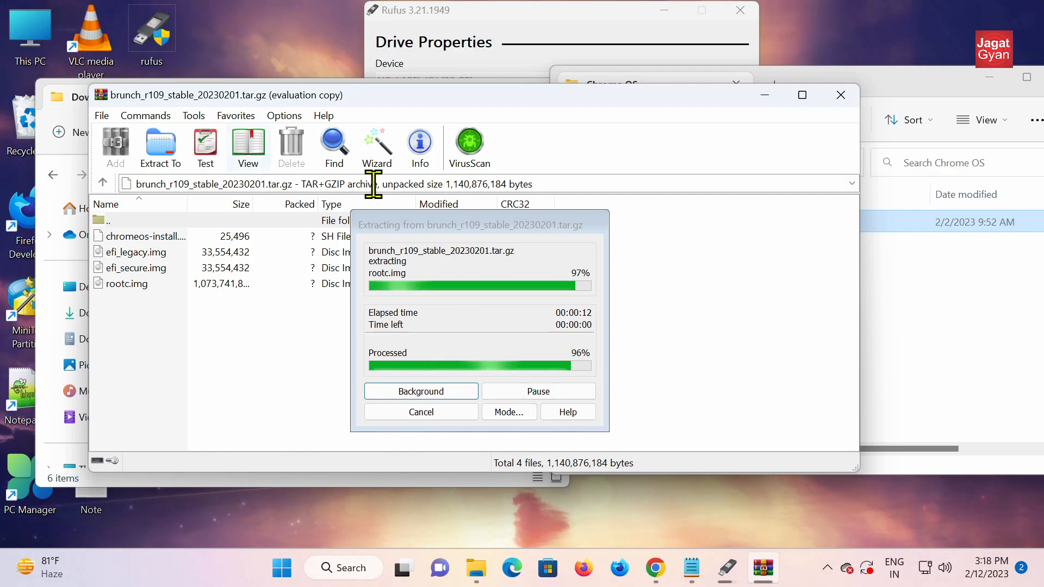
left_click(427, 484)
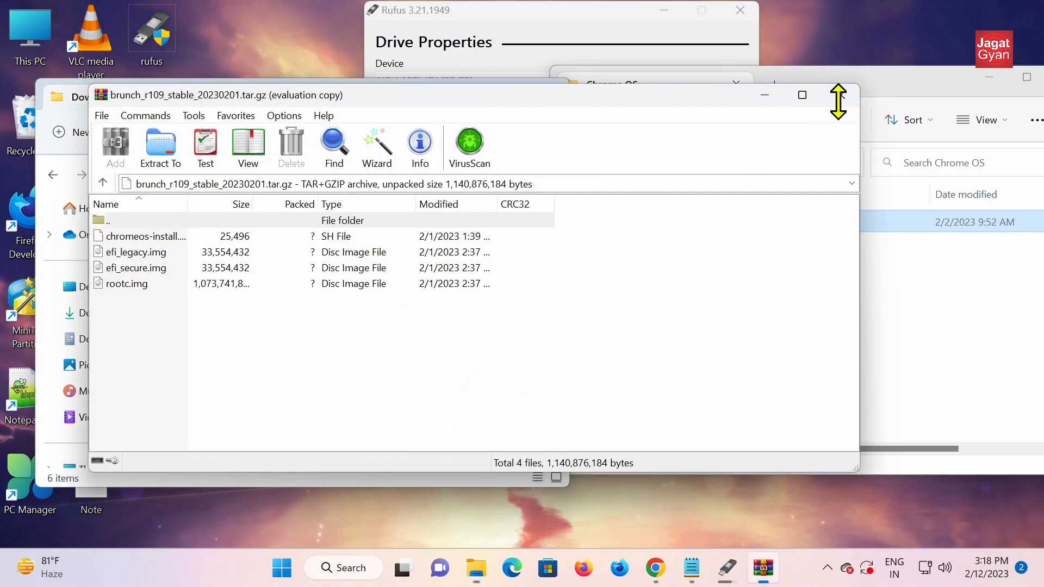
Step: Close the WinRAR archive and copy all four files from the extracted brunch_r109_stable_20230201 folder into the USB drive's Chrome OS folder
left_click(841, 94)
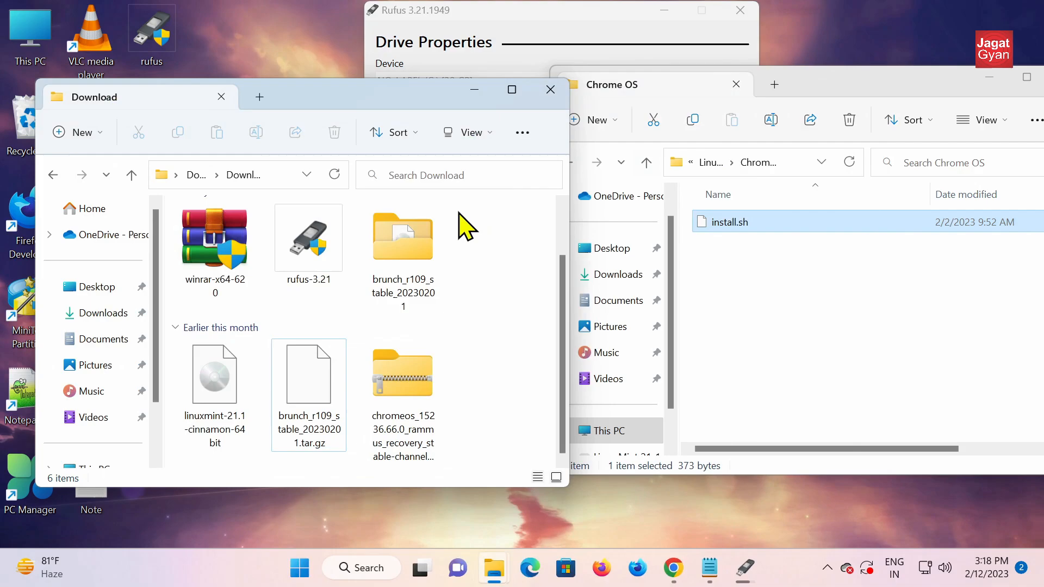
left_click(416, 274)
double_click(416, 275)
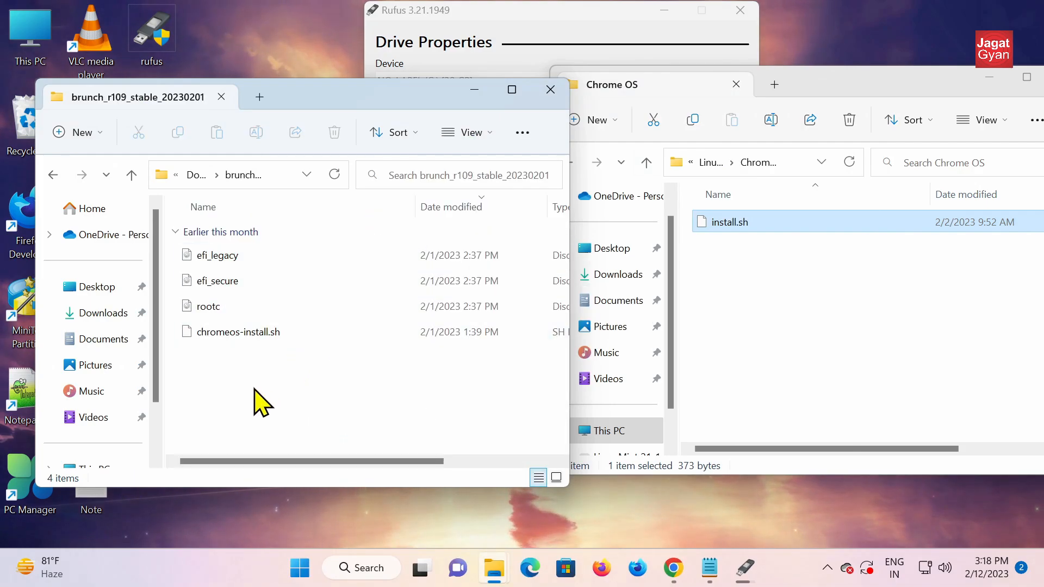
left_click_drag(253, 346, 256, 254)
right_click(260, 255)
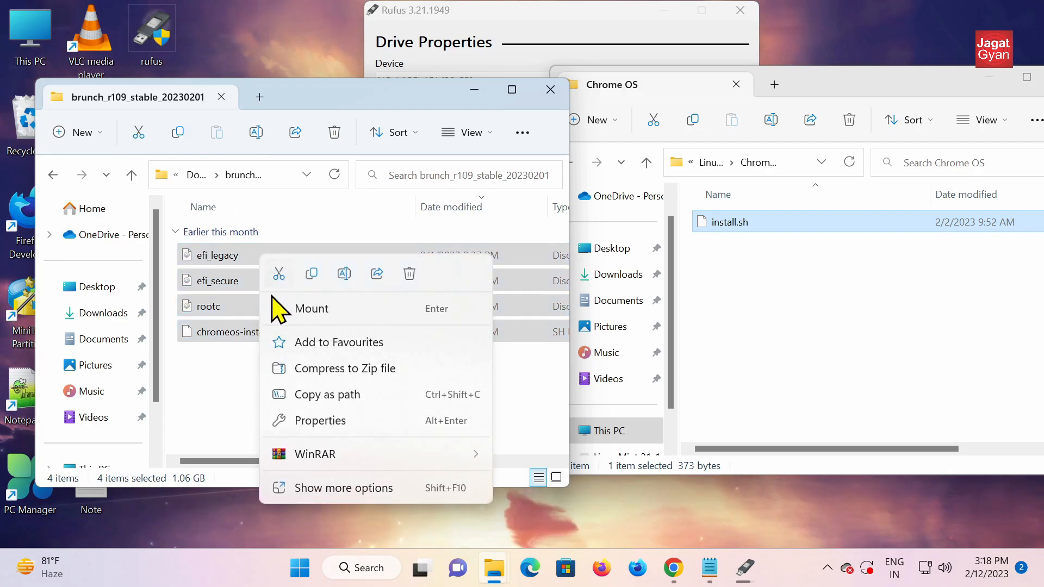
left_click(317, 277)
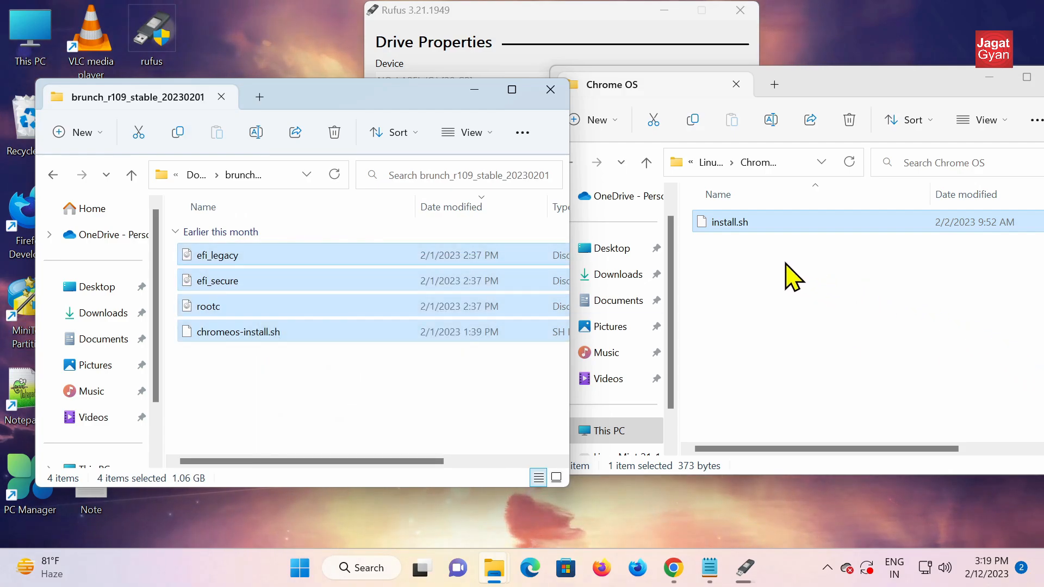
right_click(753, 265)
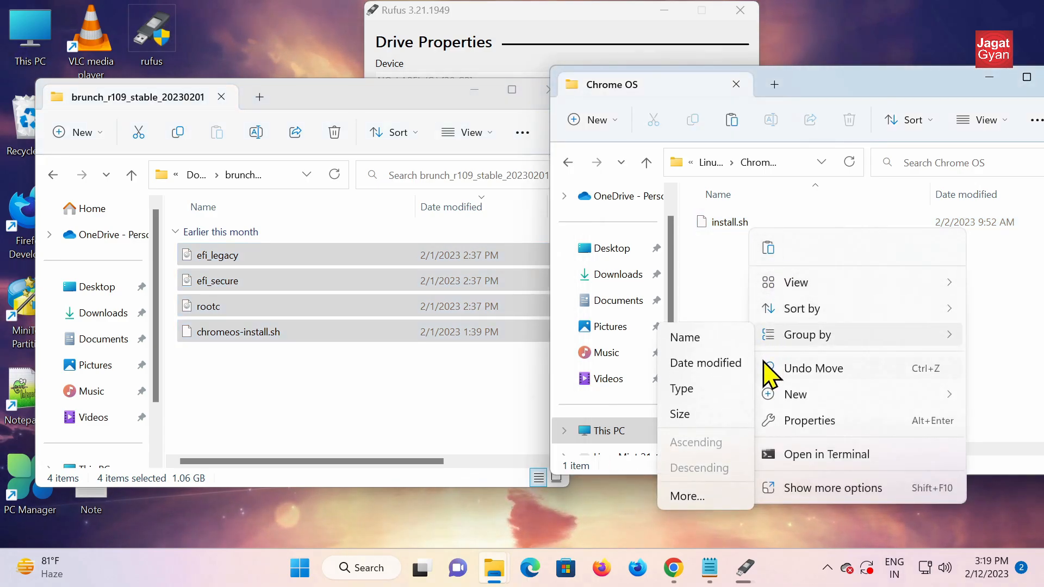
left_click(768, 248)
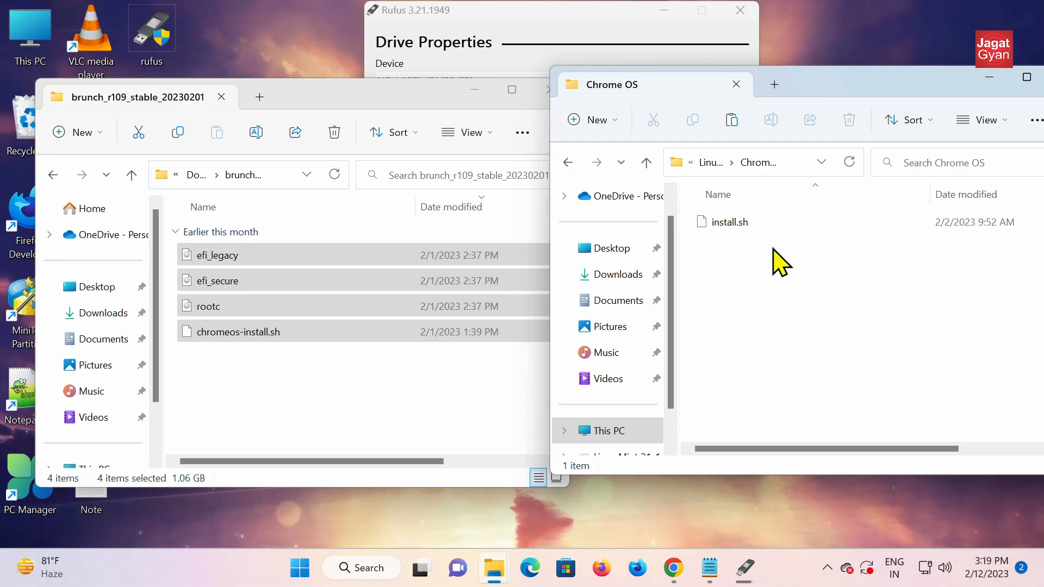
Step: Extract the chromeos_15236.66.0_rammus_recovery zip to its default folder in Download, with showing the extracted files on completion turned off
left_click(196, 175)
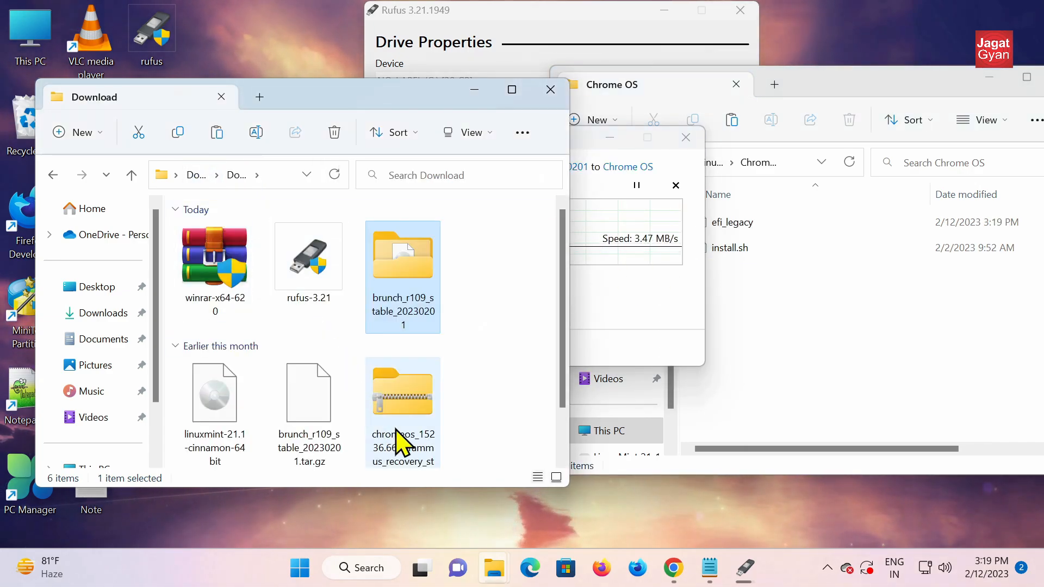
left_click(398, 432)
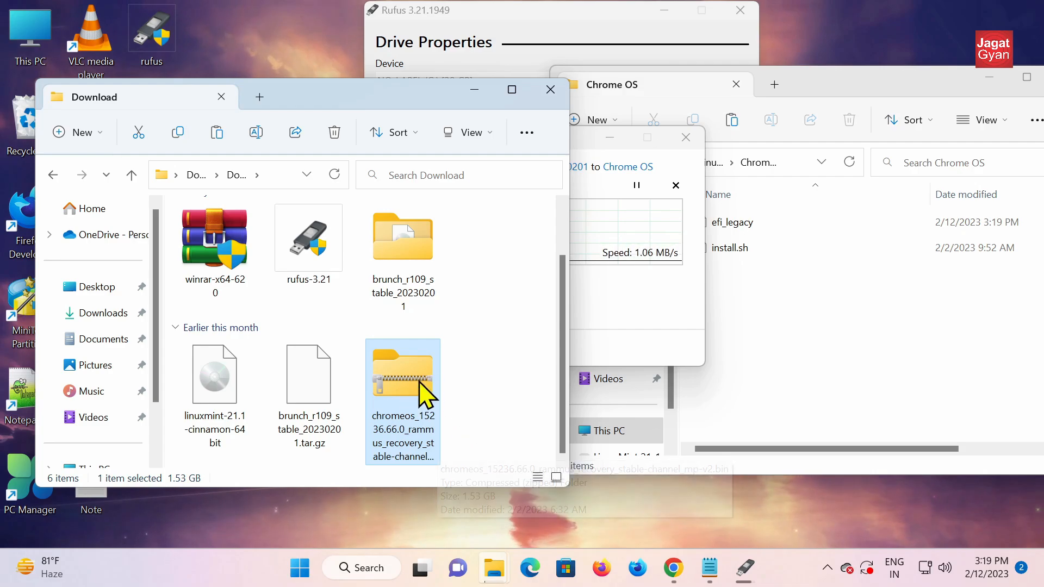
right_click(421, 396)
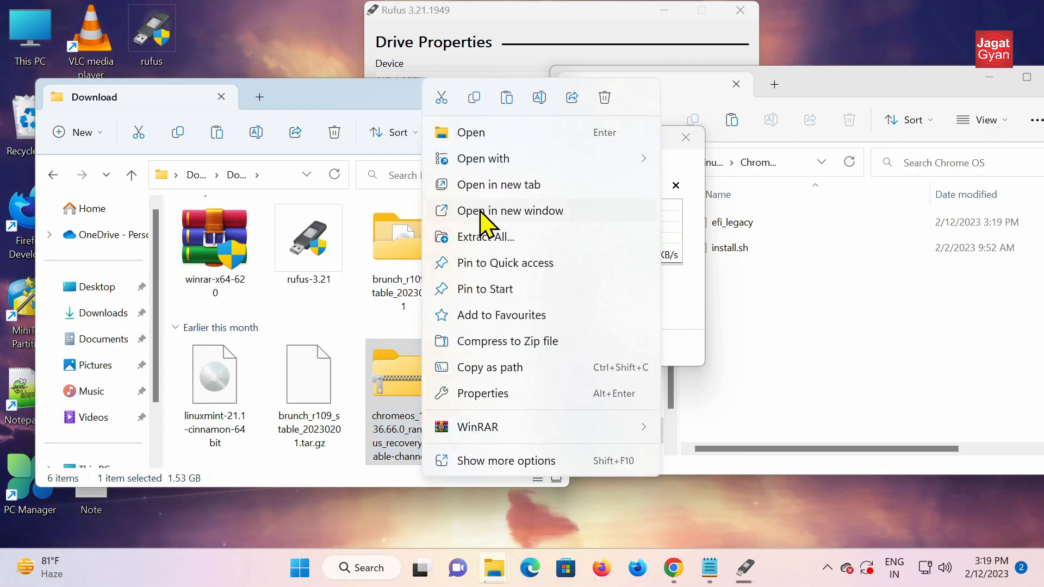
left_click(485, 236)
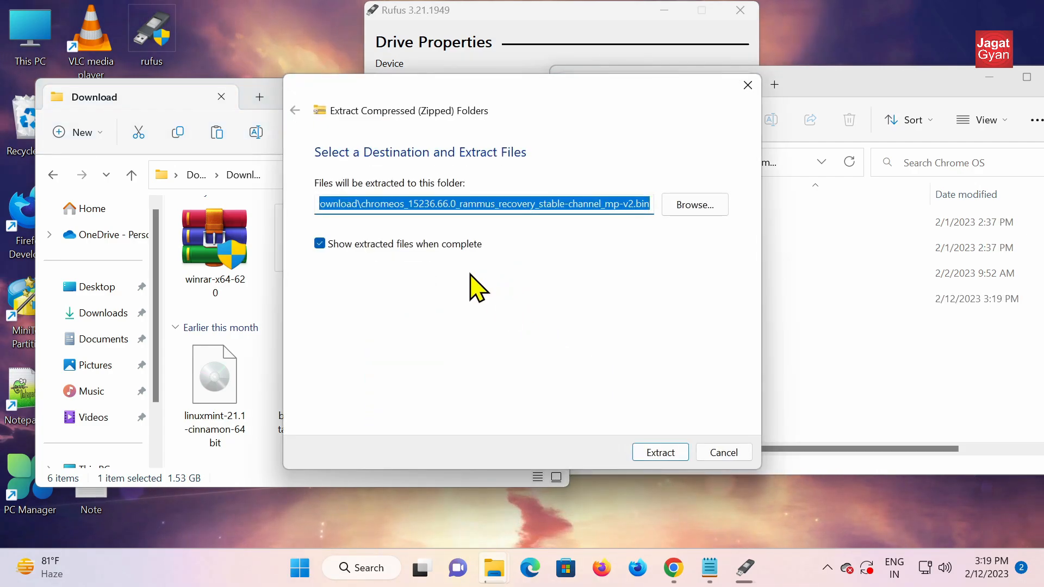
left_click(435, 249)
left_click(682, 455)
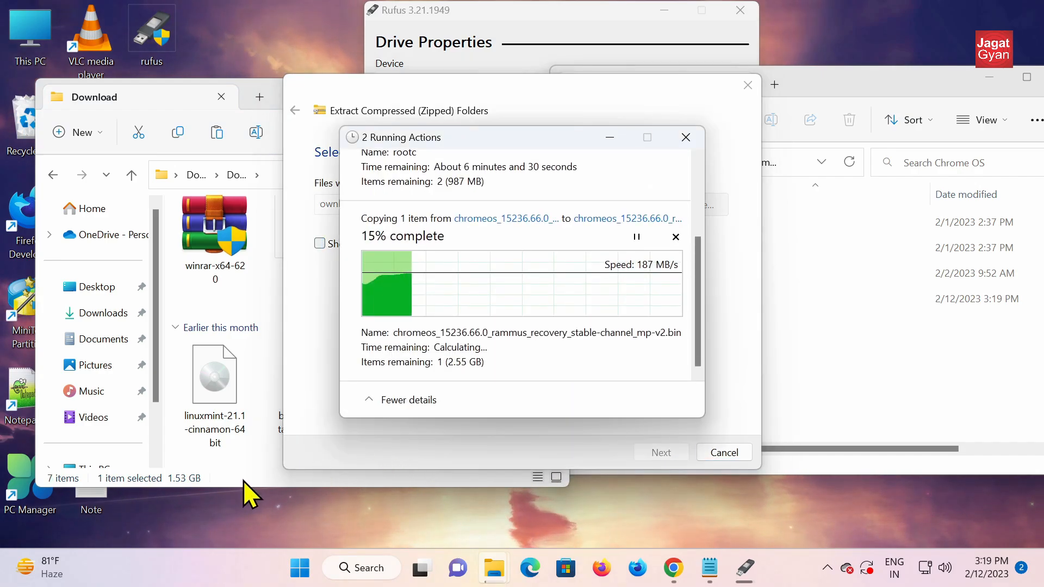
Step: Open the extracted chromeos_15236.66.0_rammus_recovery folder, select its .bin file and widen the Name column to fit the full file name
left_click(243, 480)
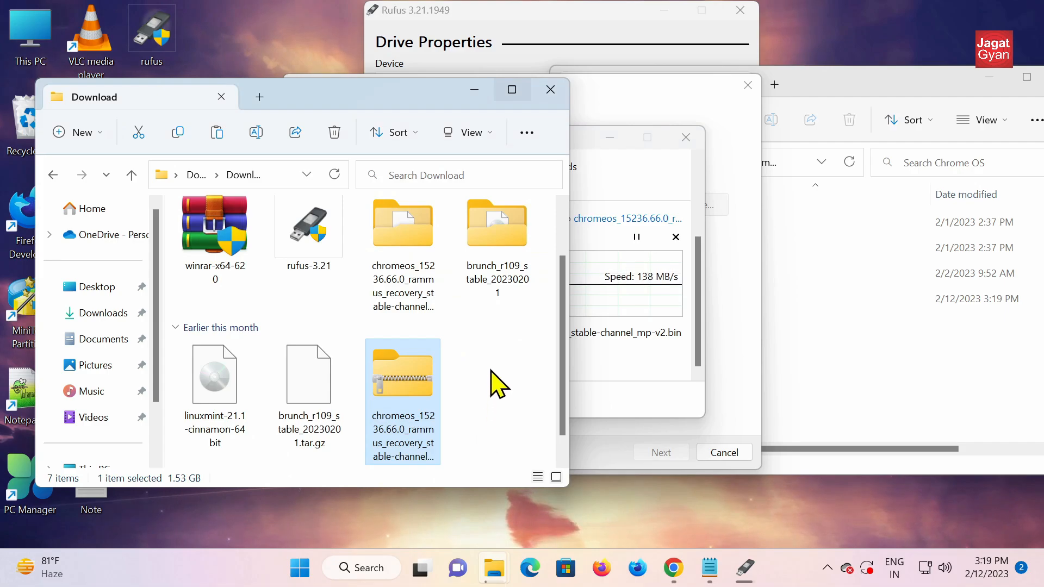
double_click(419, 261)
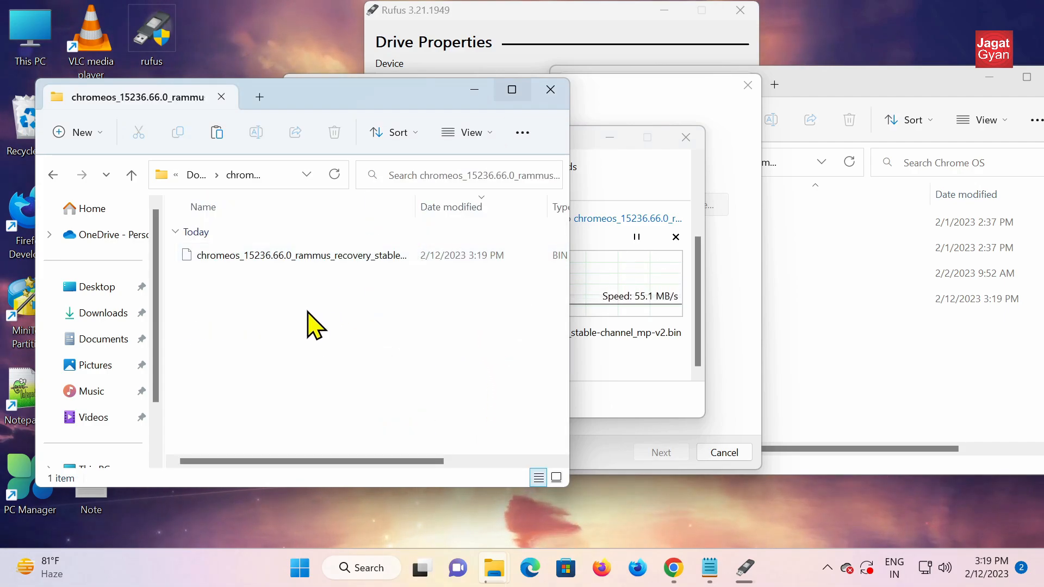
left_click(300, 260)
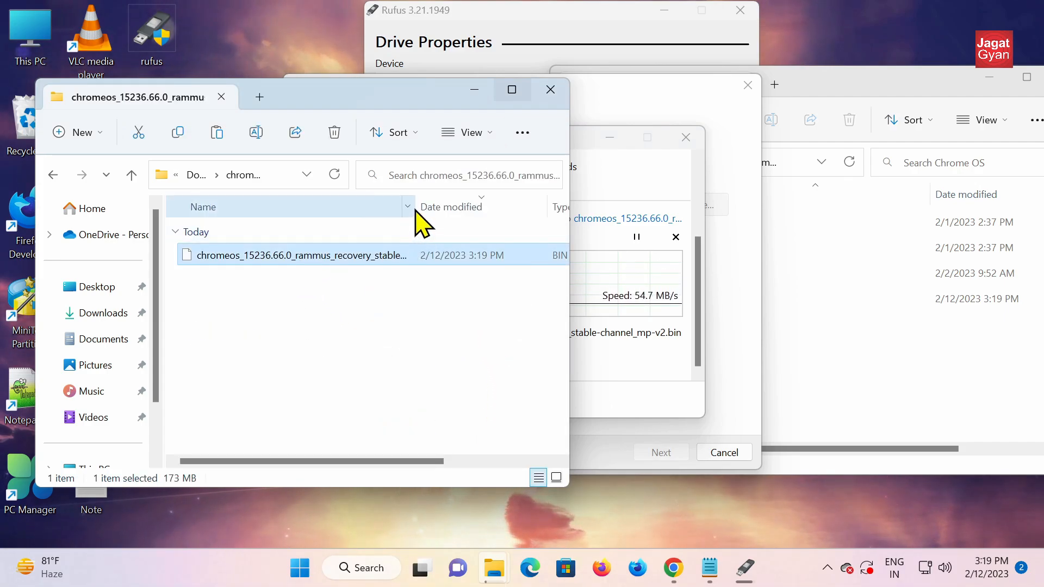
left_click_drag(415, 206, 512, 313)
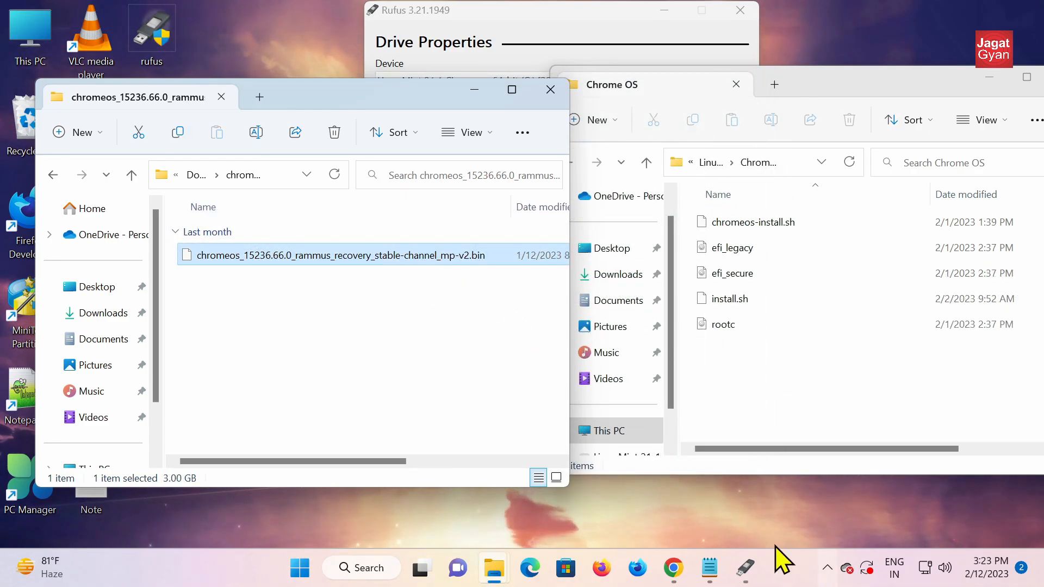
Step: Rename the extracted Chrome OS recovery file to rammus_recovery.bin, using the Intel file name copied from the Notepad note
left_click(711, 571)
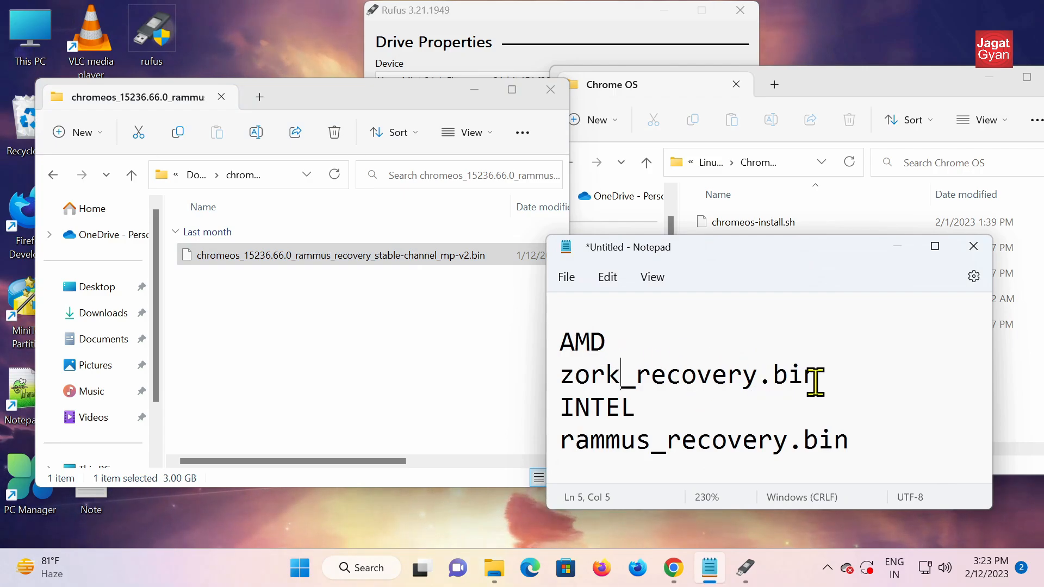
left_click_drag(800, 379, 574, 379)
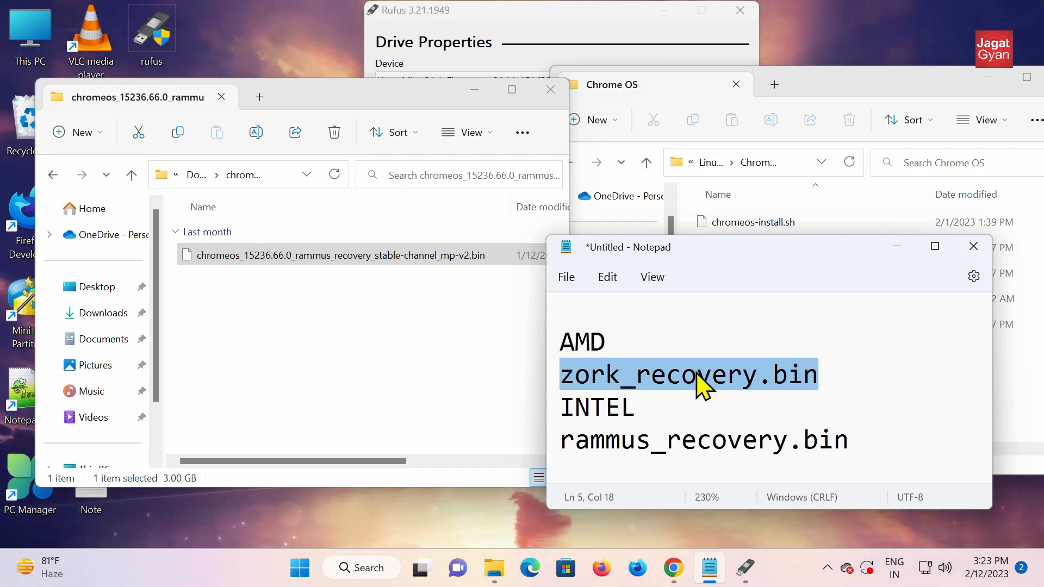
left_click(650, 416)
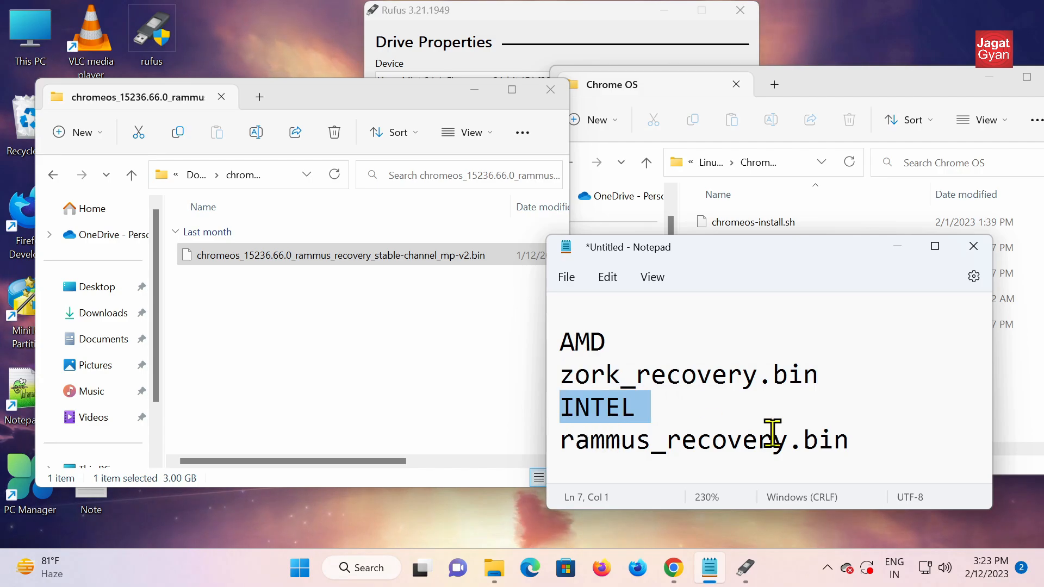
left_click_drag(865, 443, 594, 452)
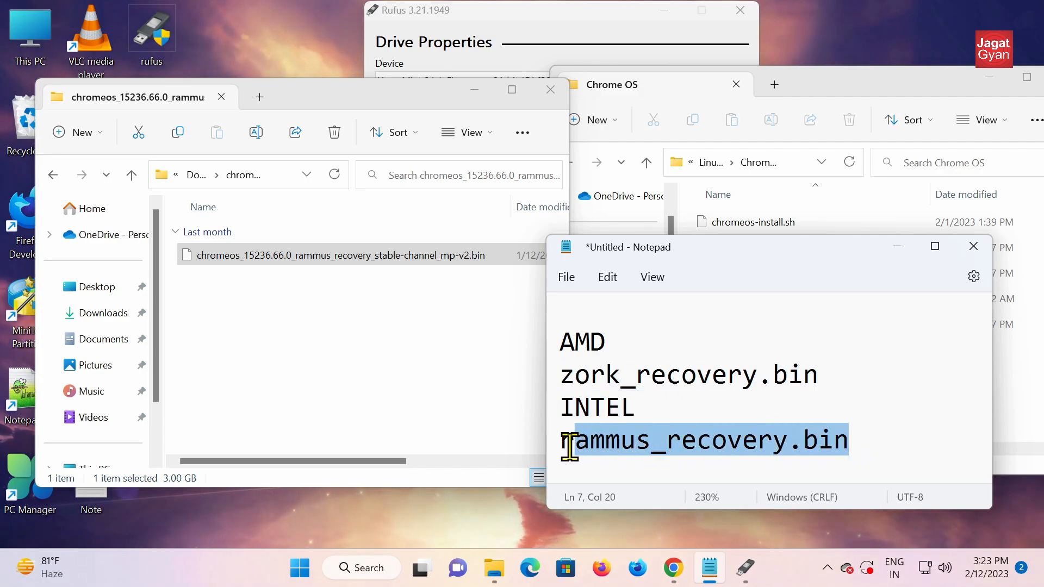
right_click(572, 457)
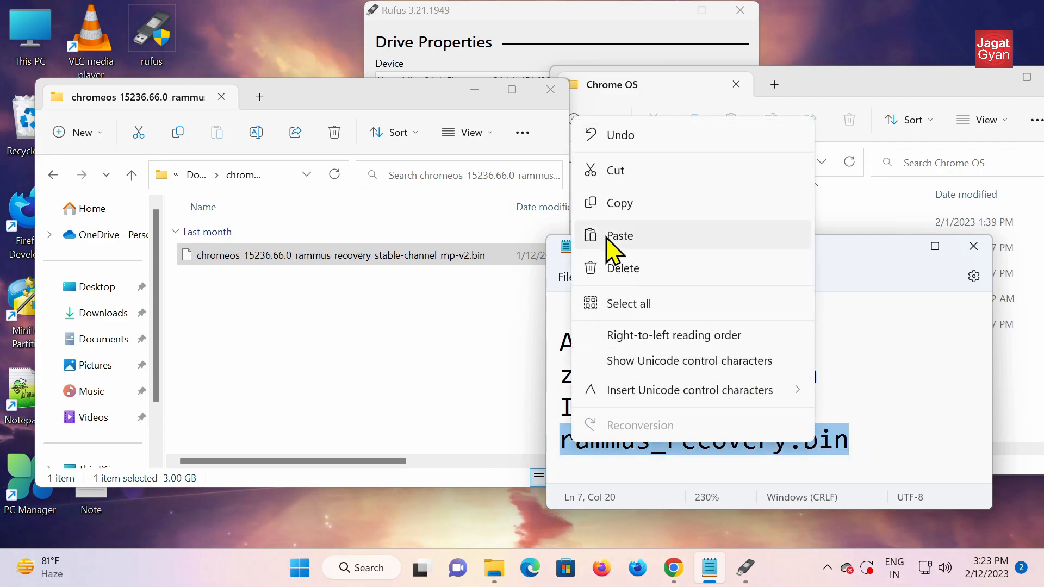
left_click(613, 203)
left_click(399, 256)
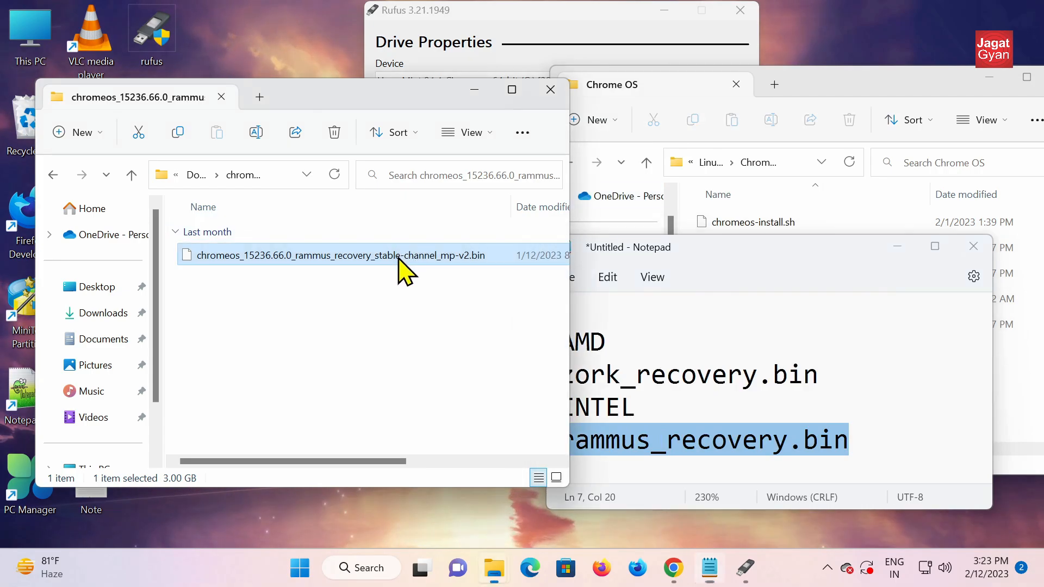
right_click(388, 259)
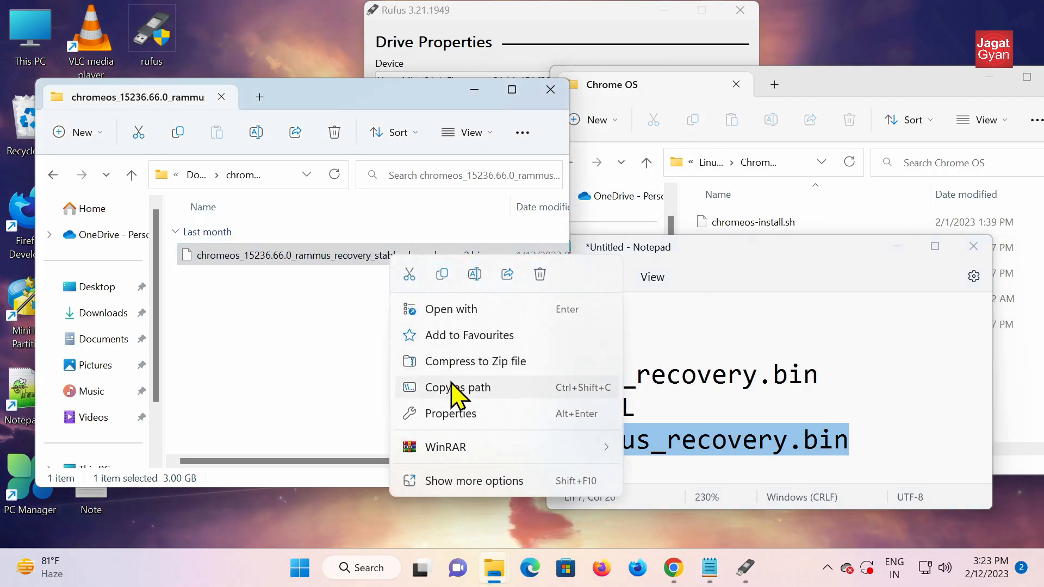
left_click(475, 275)
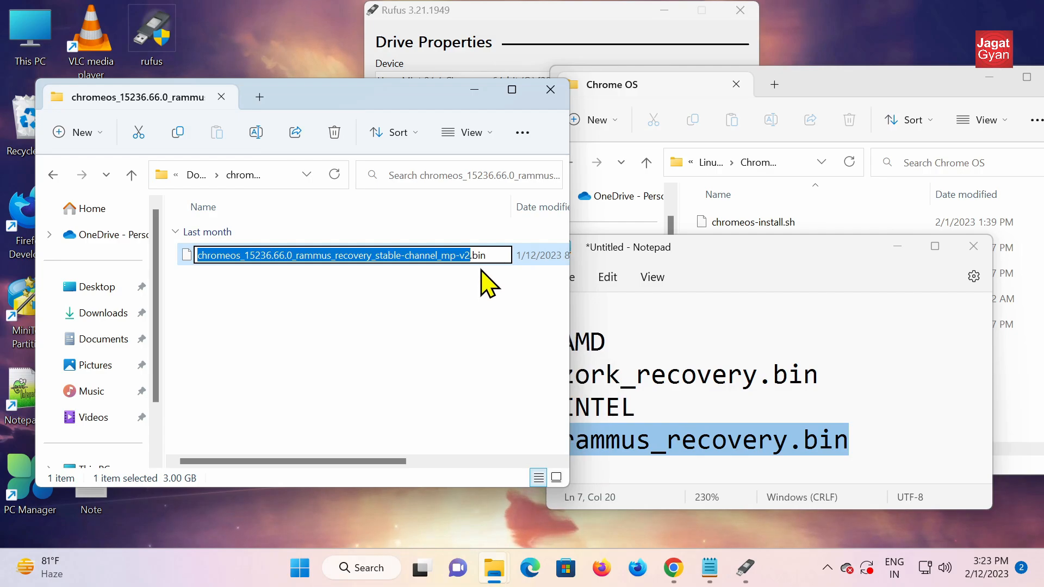
key("BackSpace")
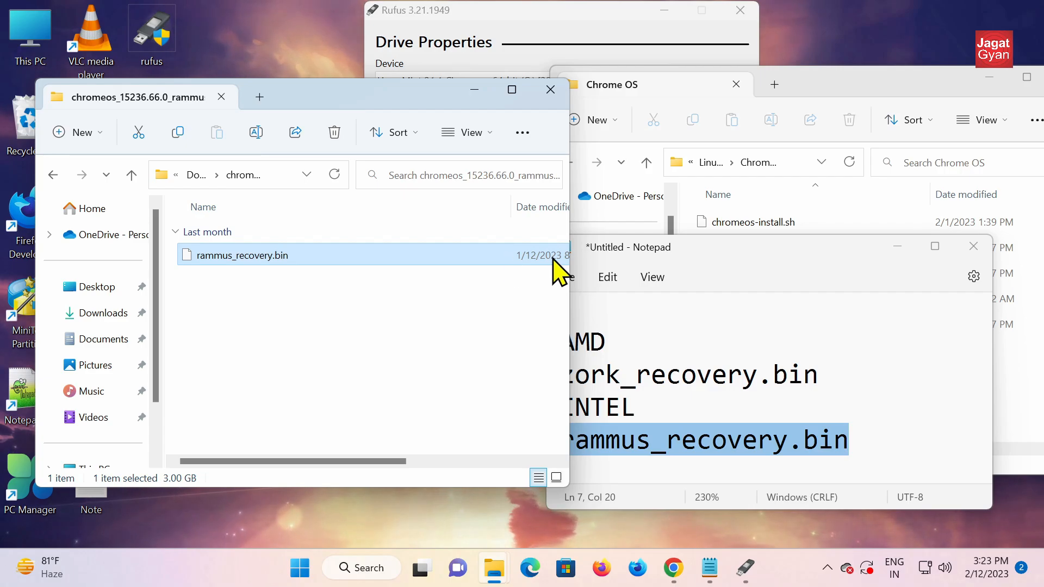
Step: Open install.sh from the USB drive's Chrome OS folder with Notepad, for this one time only
left_click(873, 86)
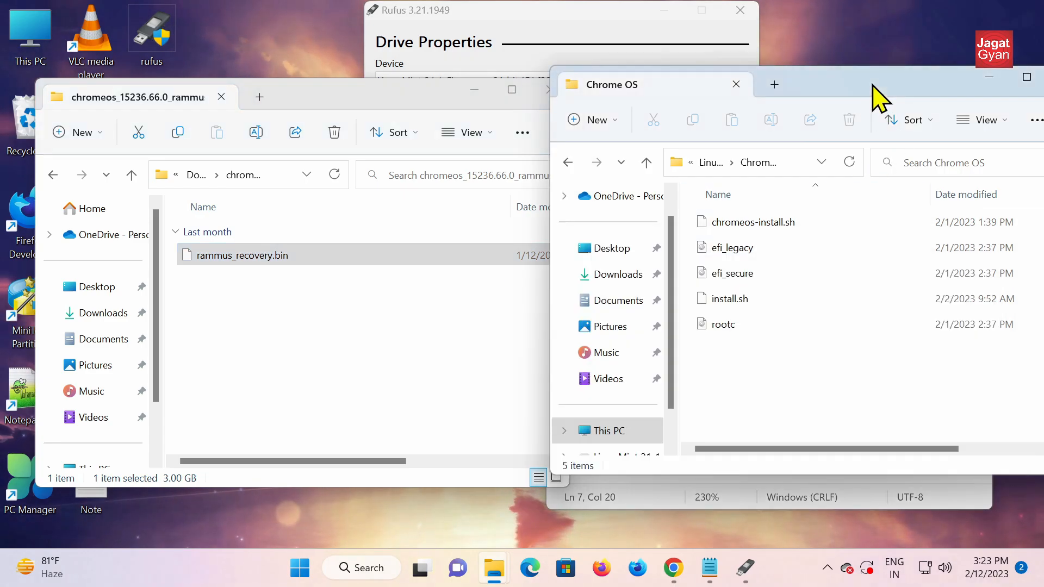
left_click(743, 302)
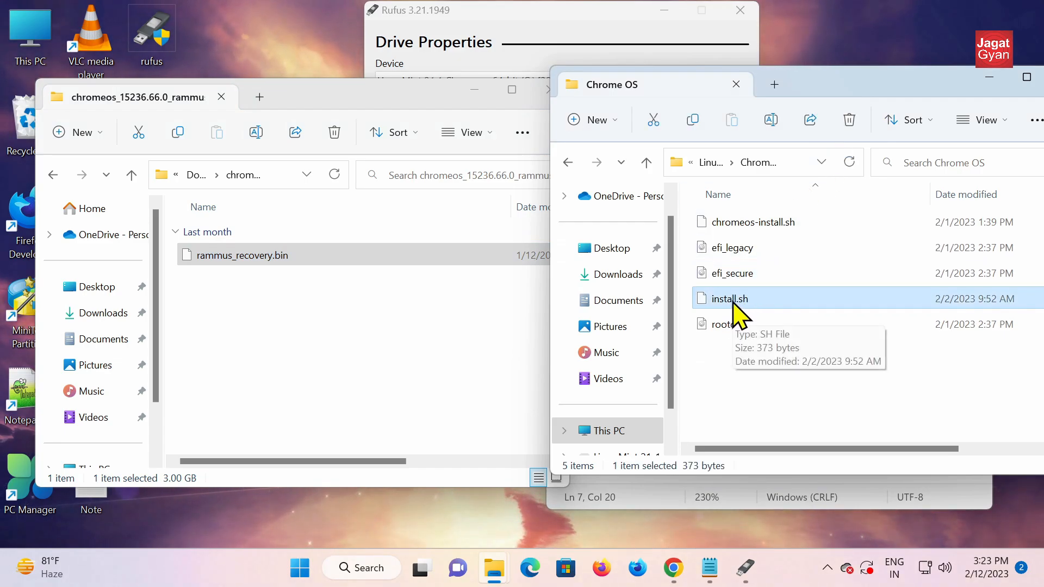
right_click(734, 303)
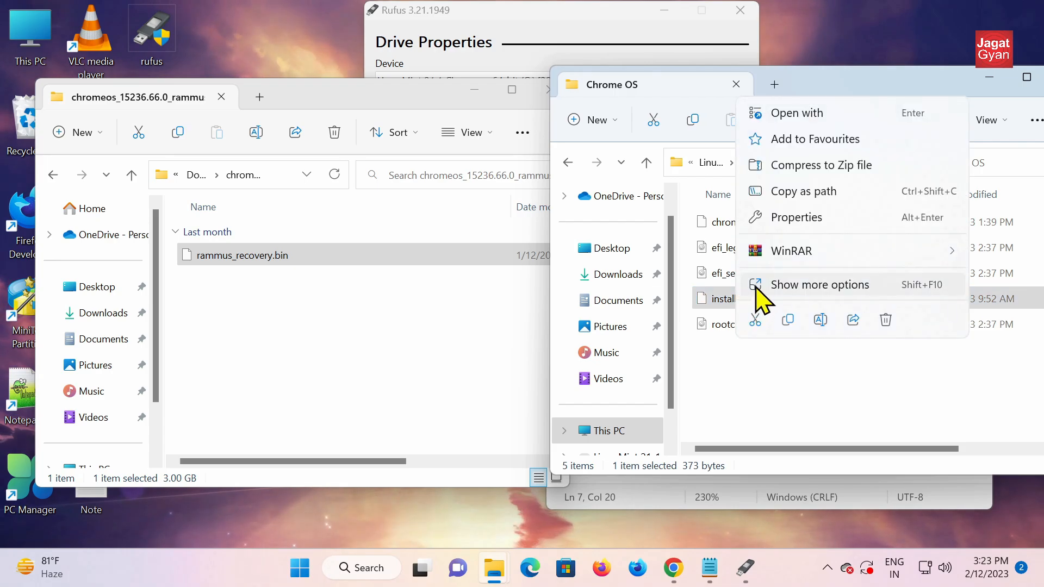
left_click(833, 111)
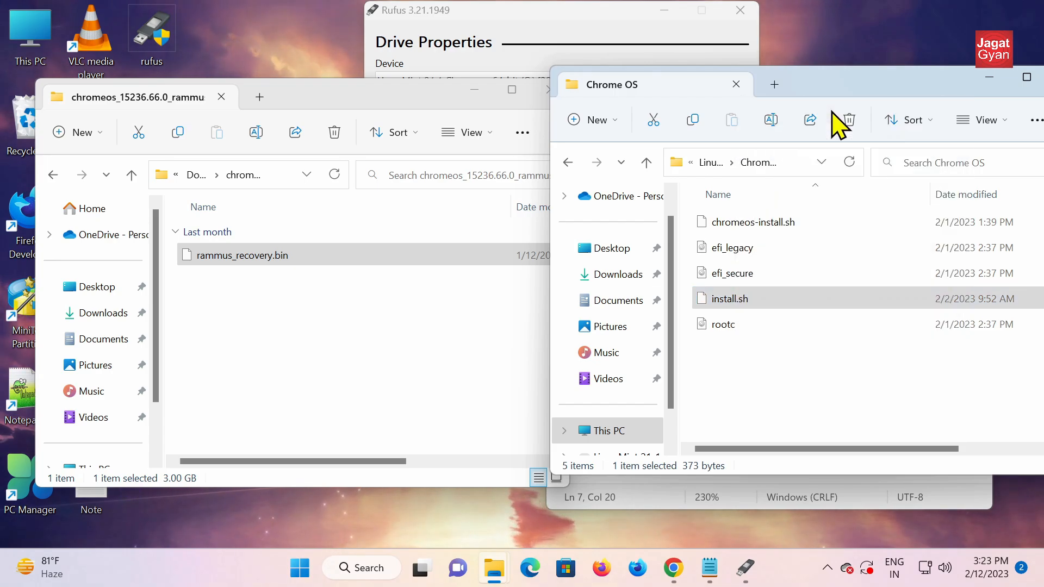
left_click(440, 272)
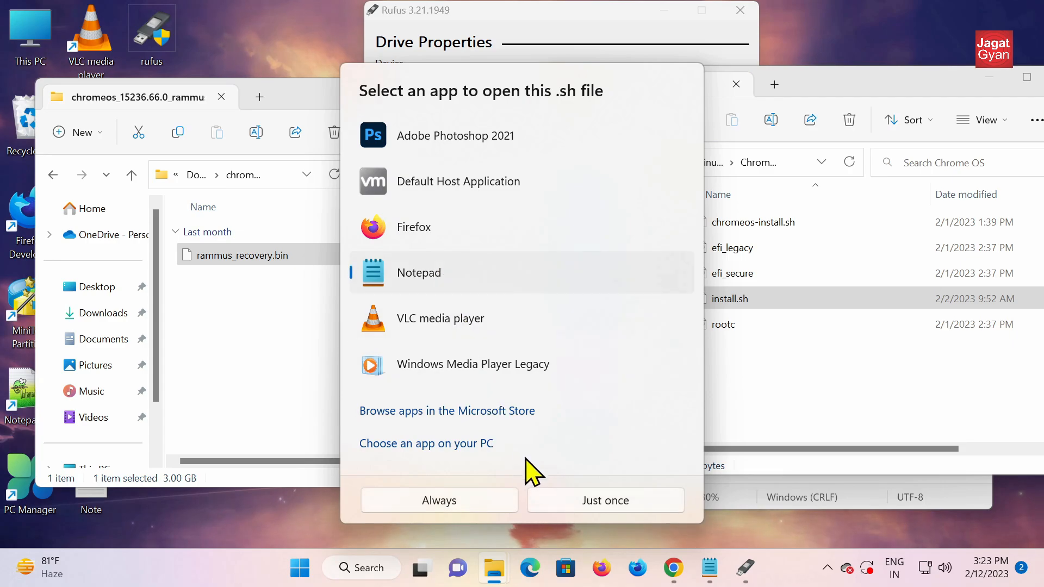
left_click(566, 500)
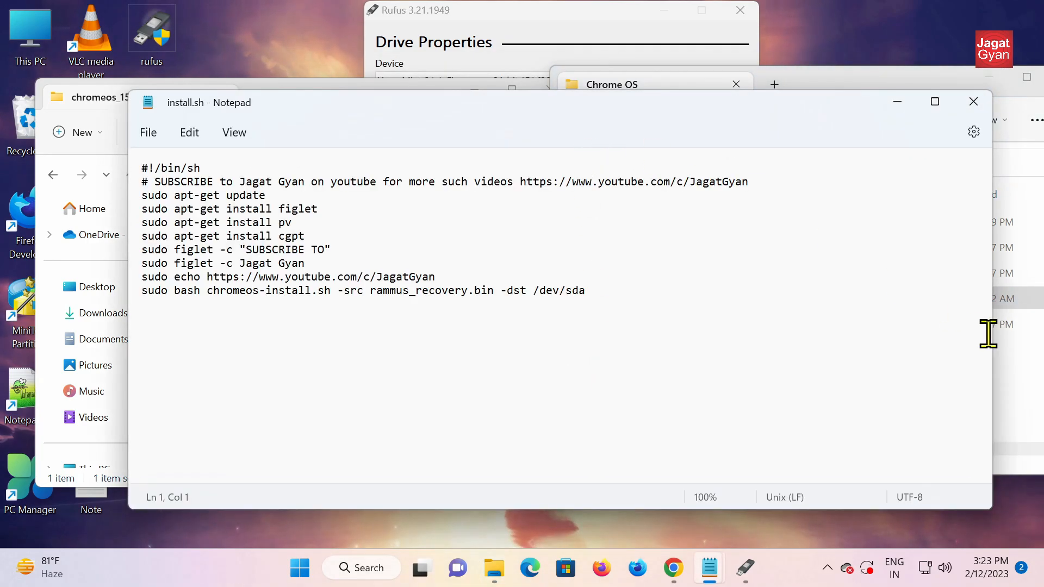
Step: Change the source file name in the last command of install.sh to zork_recovery.bin
left_click_drag(996, 342, 687, 348)
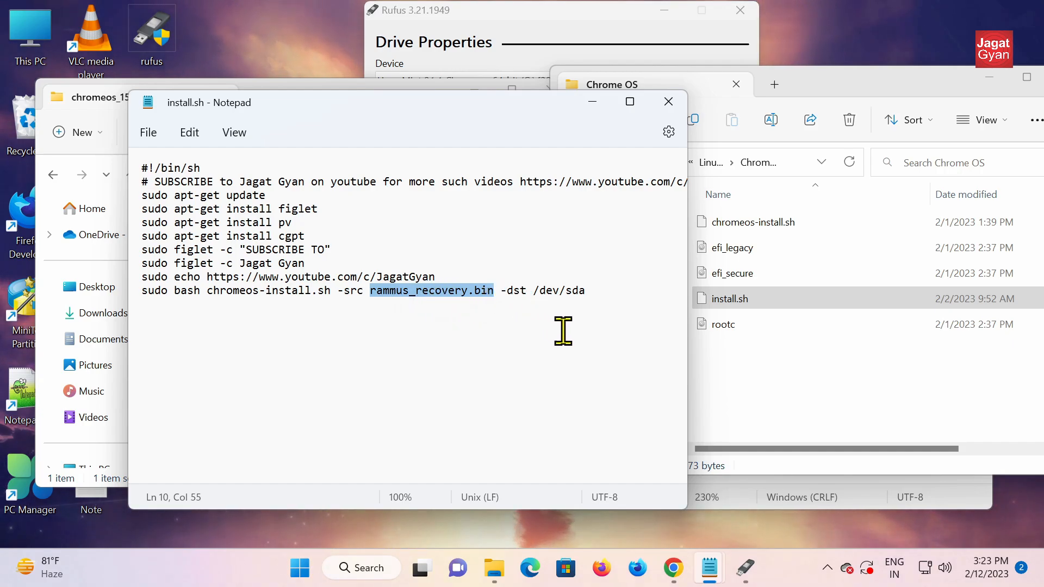
mouse_move(708, 571)
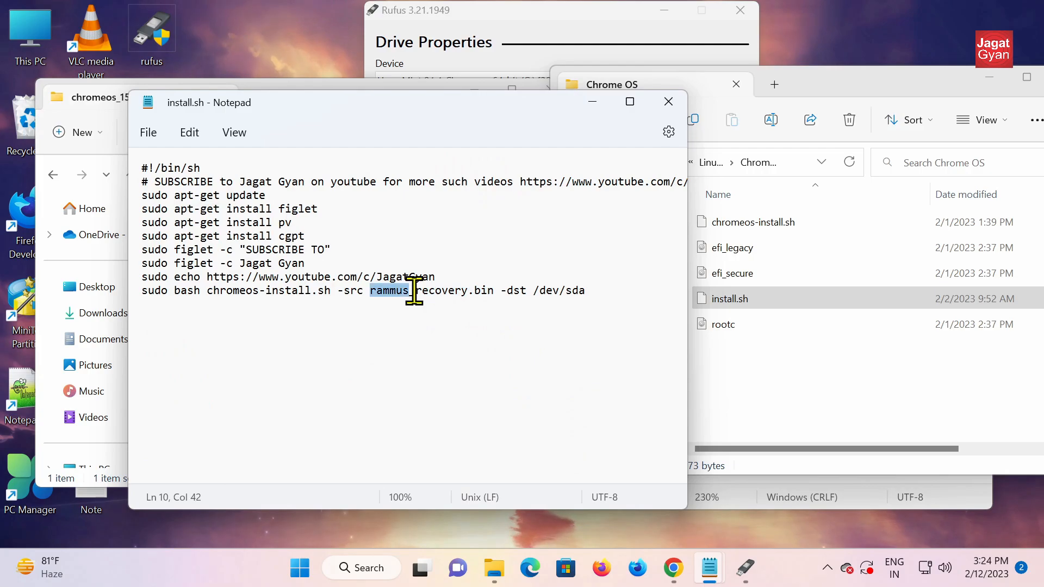
scroll(414, 274, "up", 8, "ctrl")
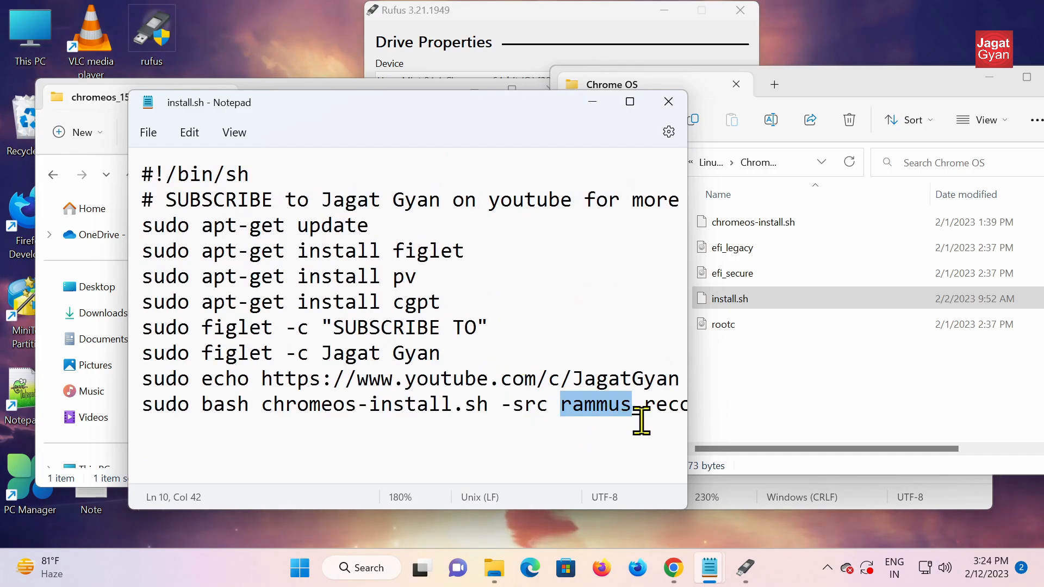
left_click_drag(690, 404, 1011, 455)
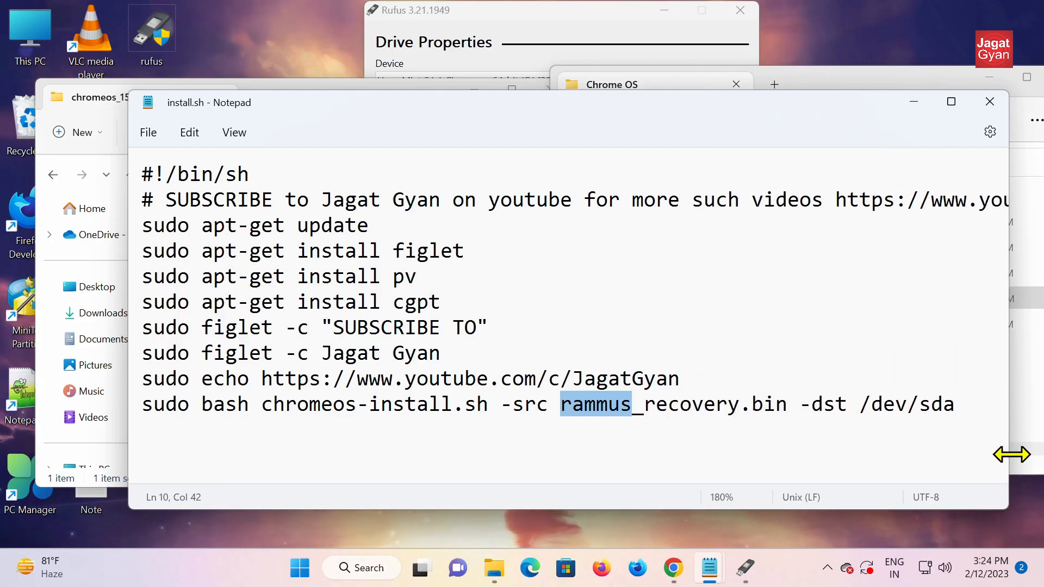
type("zork")
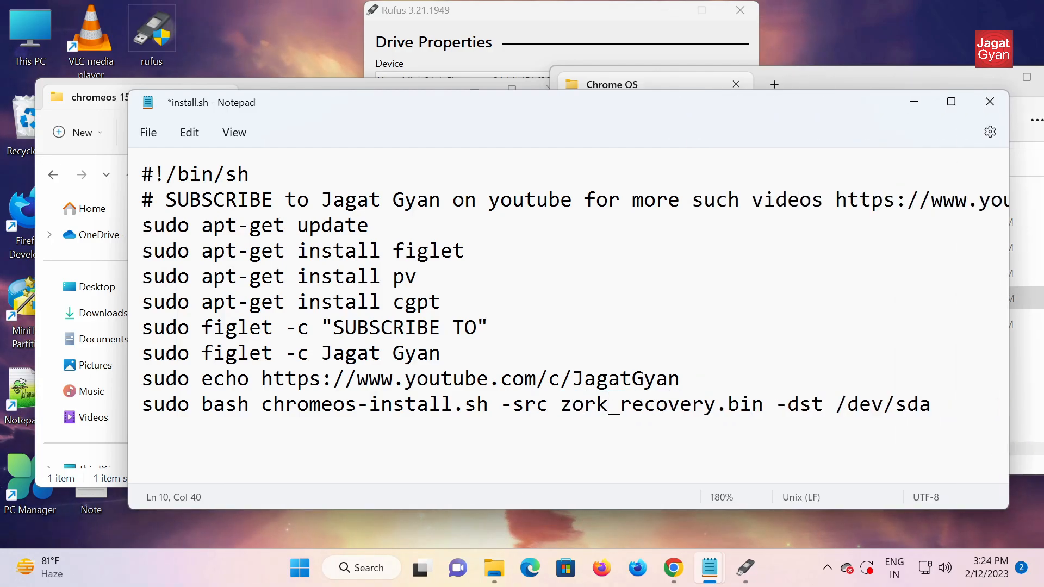
Step: Close install.sh without saving the edited source file name
left_click(147, 136)
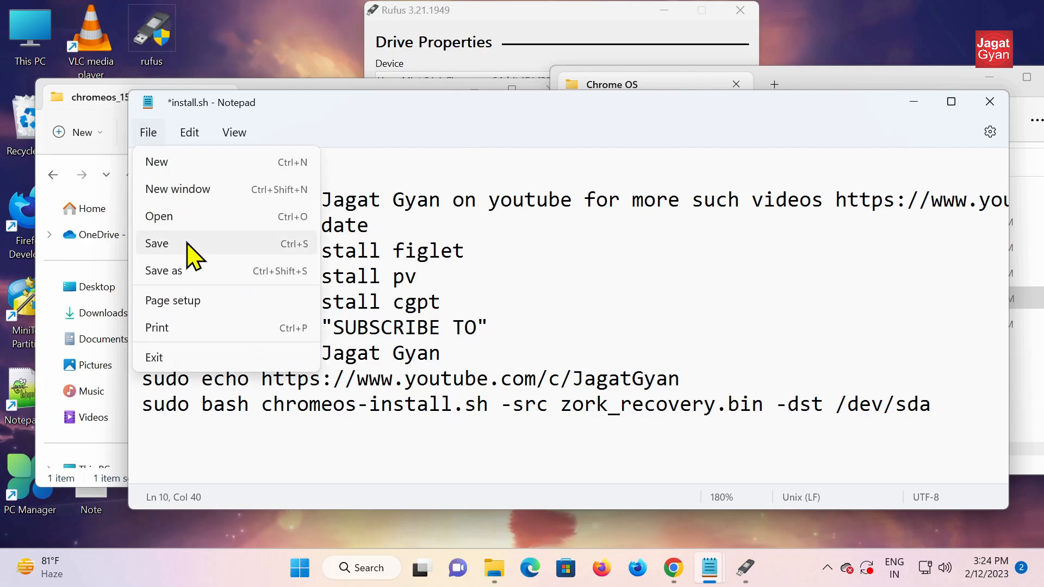
left_click(702, 345)
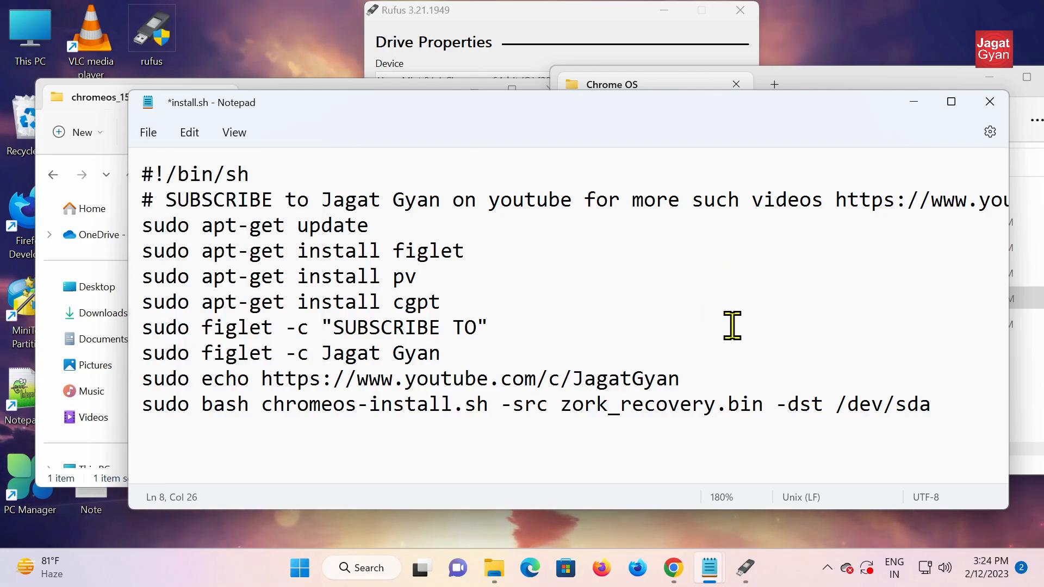
left_click(990, 103)
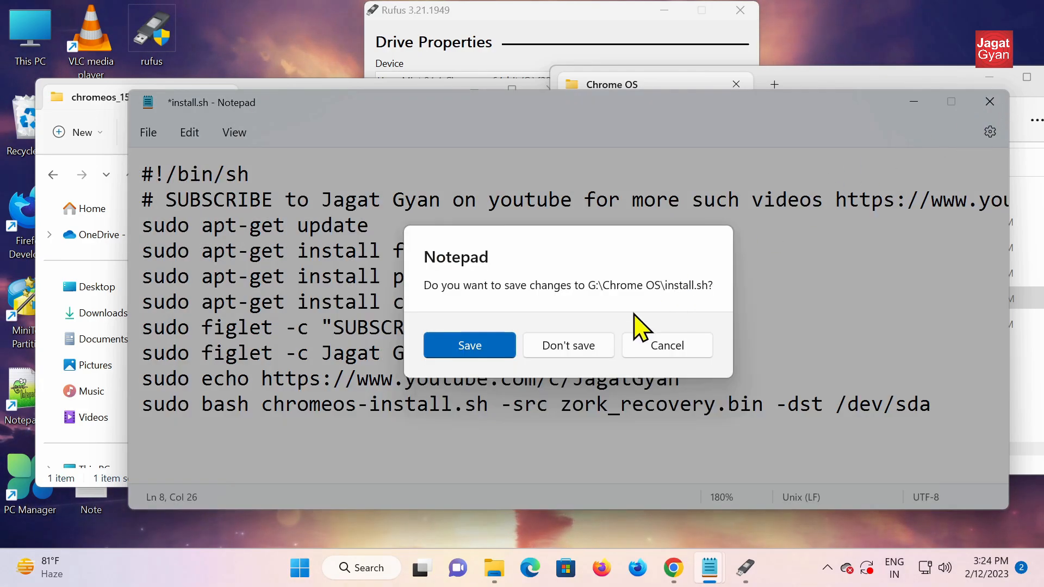
left_click(598, 345)
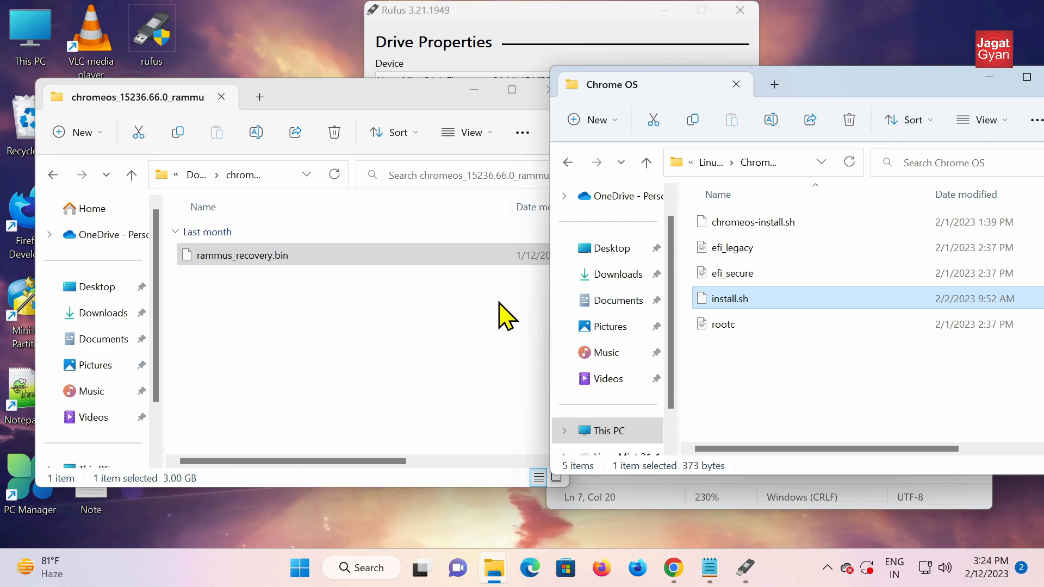
Step: Copy rammus_recovery.bin from the extracted recovery folder into the USB drive's Chrome OS folder
right_click(304, 256)
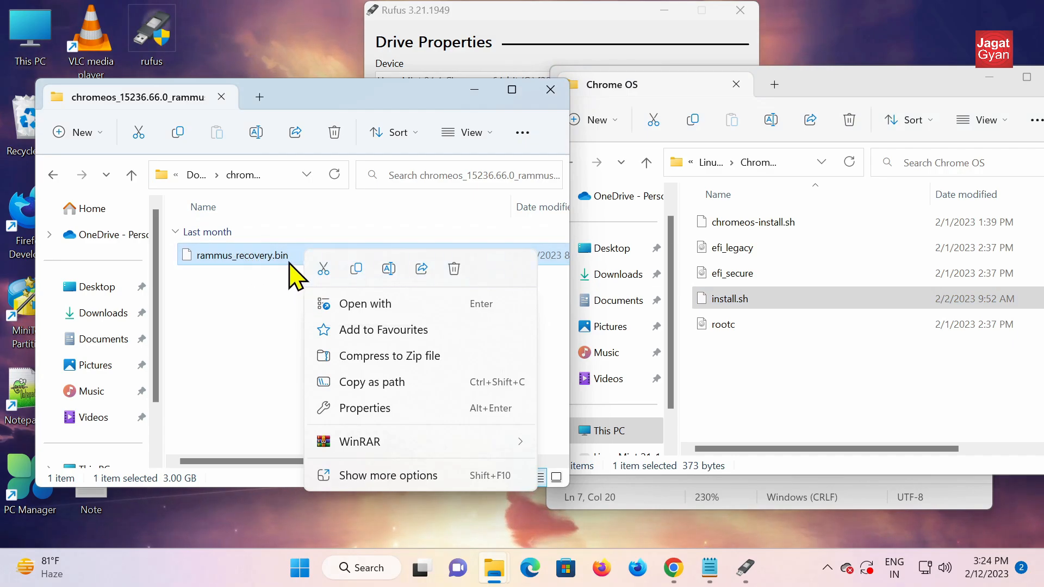
left_click(356, 269)
right_click(758, 374)
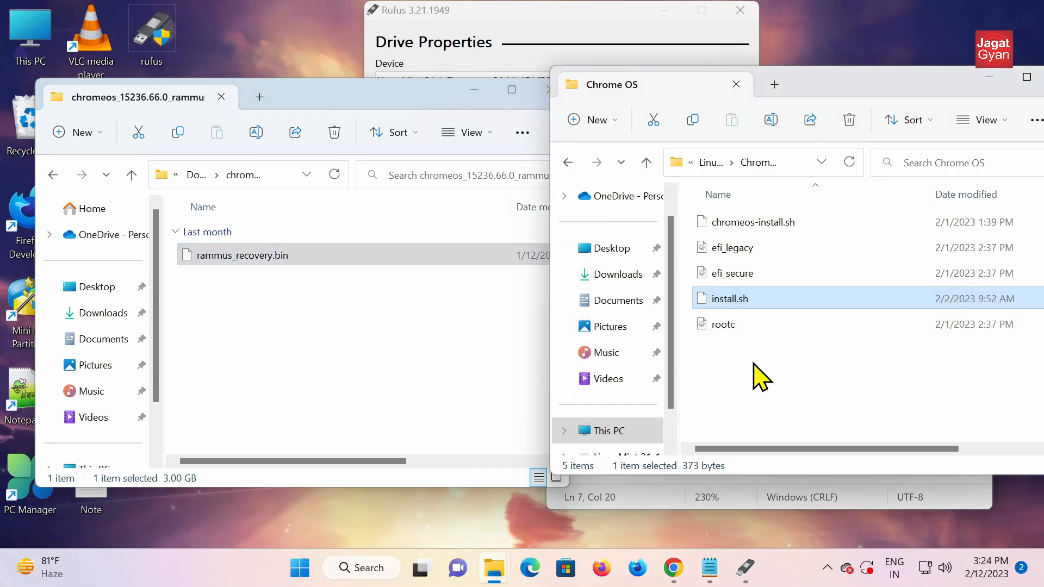
left_click(776, 381)
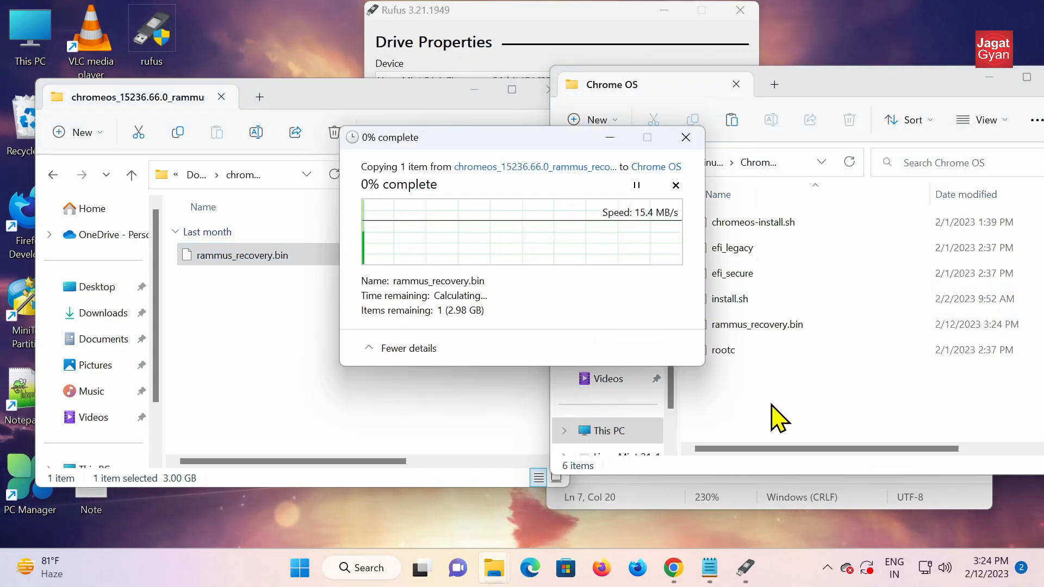
left_click_drag(770, 402, 747, 220)
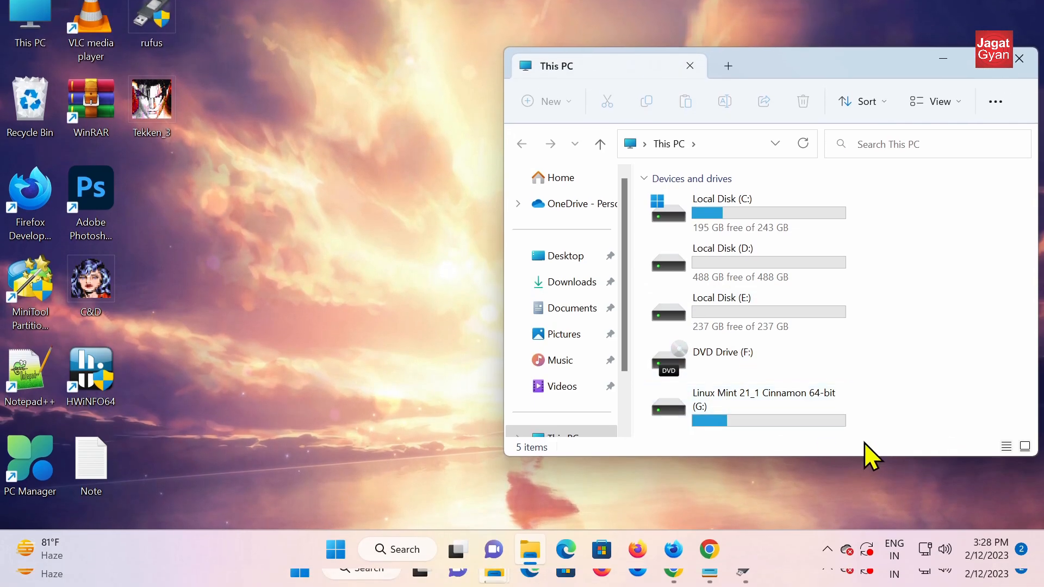
Step: Check the free space and total size of the Linux Mint USB drive (G:)
left_click(810, 416)
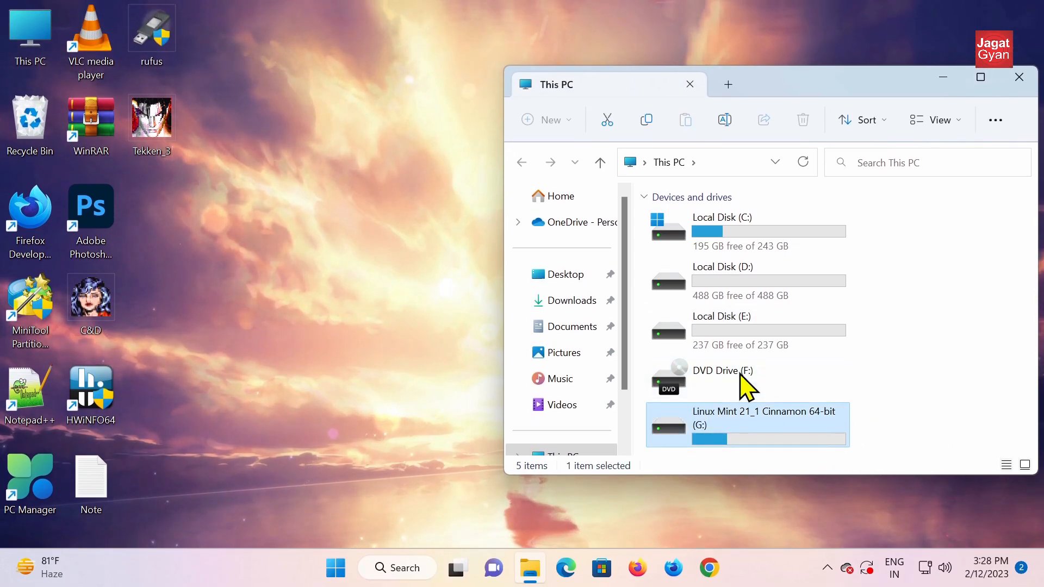
mouse_move(738, 424)
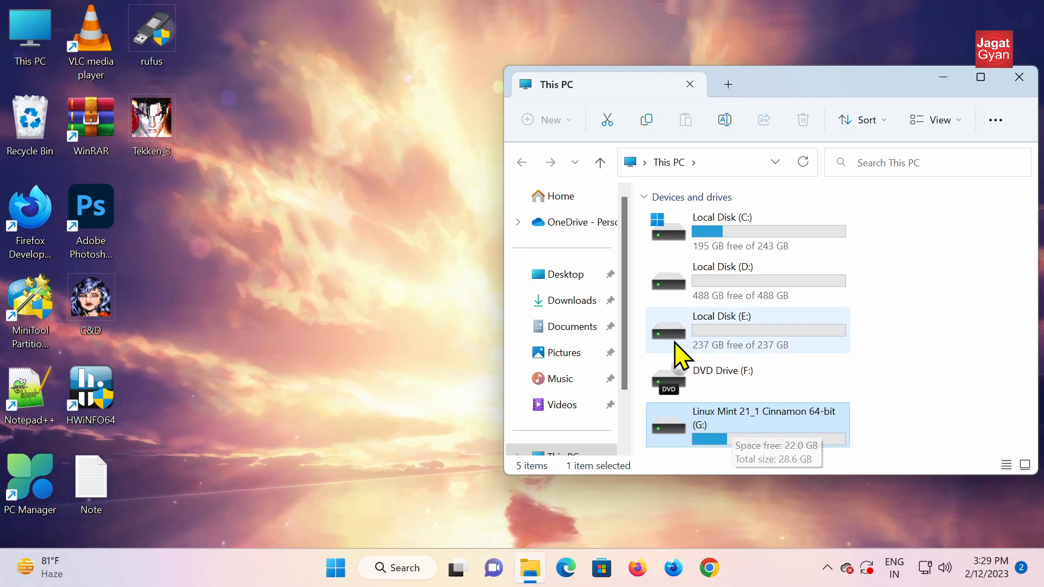
Step: View the How to Boot Laptop or Computer From USB picture from the Music folder in Photos, just once, and close both windows
left_click(584, 356)
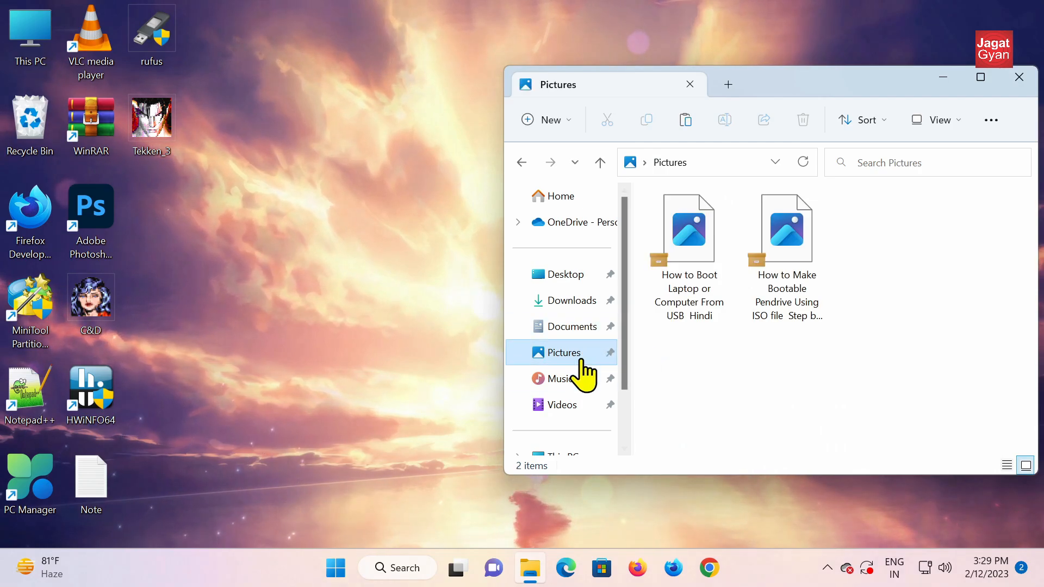
left_click(580, 379)
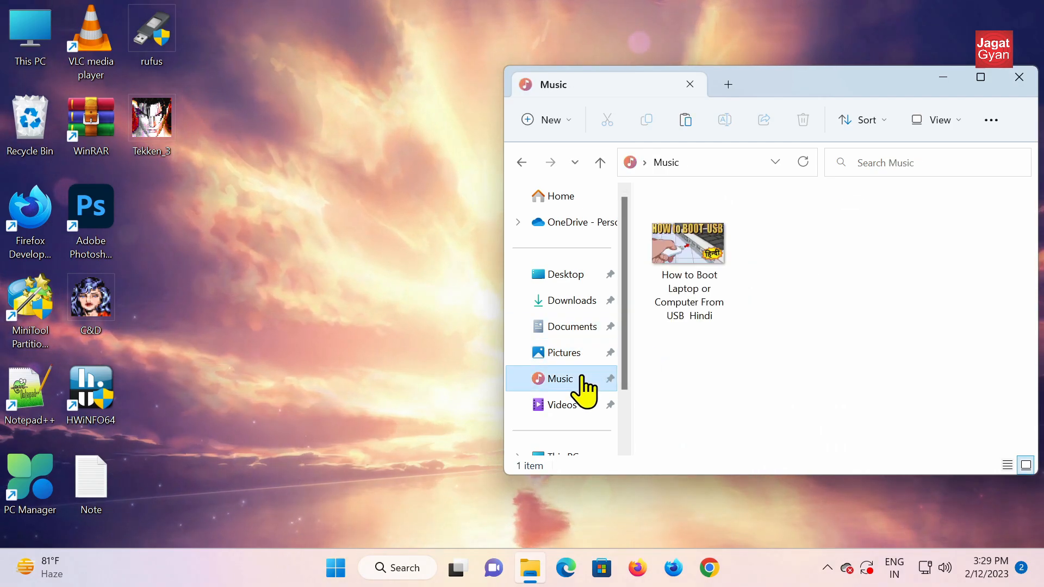
double_click(686, 253)
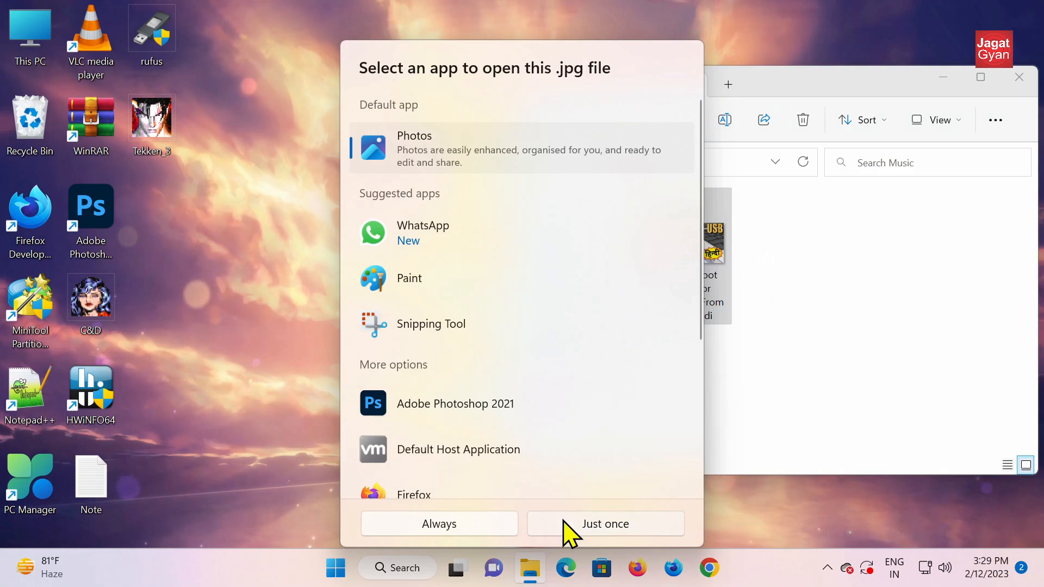
left_click(569, 527)
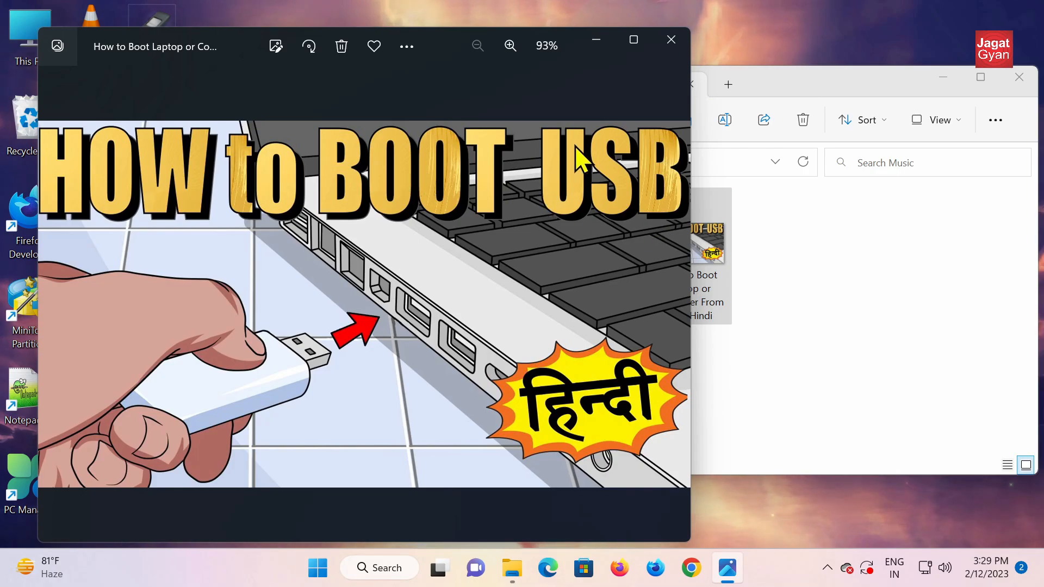
left_click(670, 42)
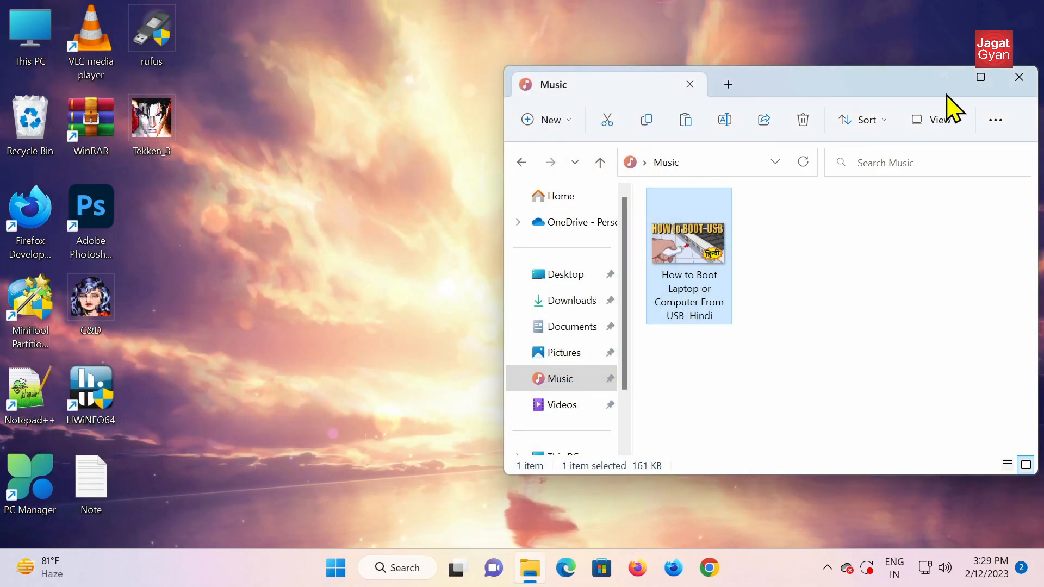
left_click(1018, 79)
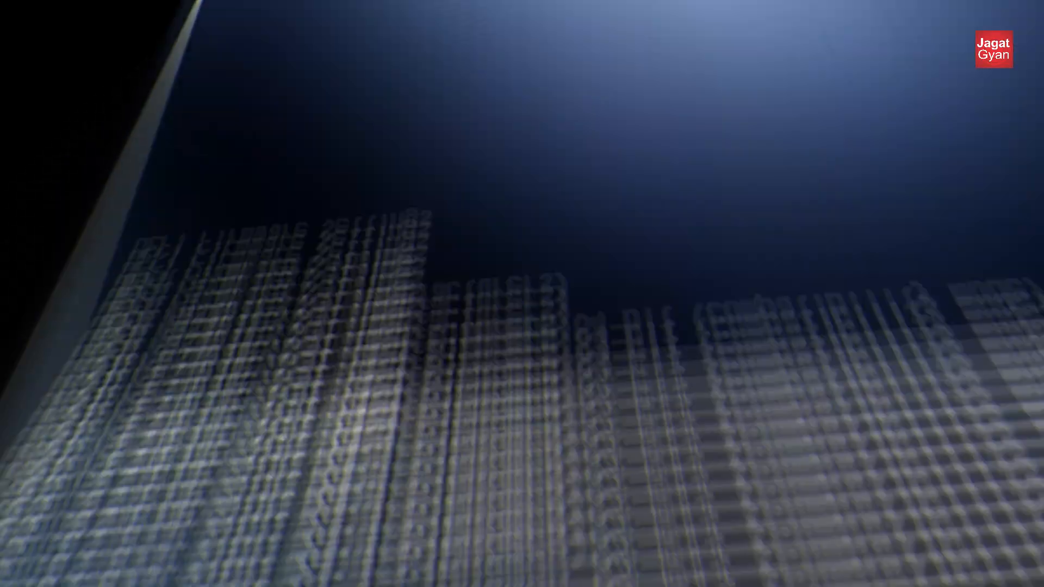
Step: Boot the computer from the USB drive with the Start Linux Mint 21.1 Cinnamon 64-bit entry, not compatibility mode
key("Down")
key("Down")
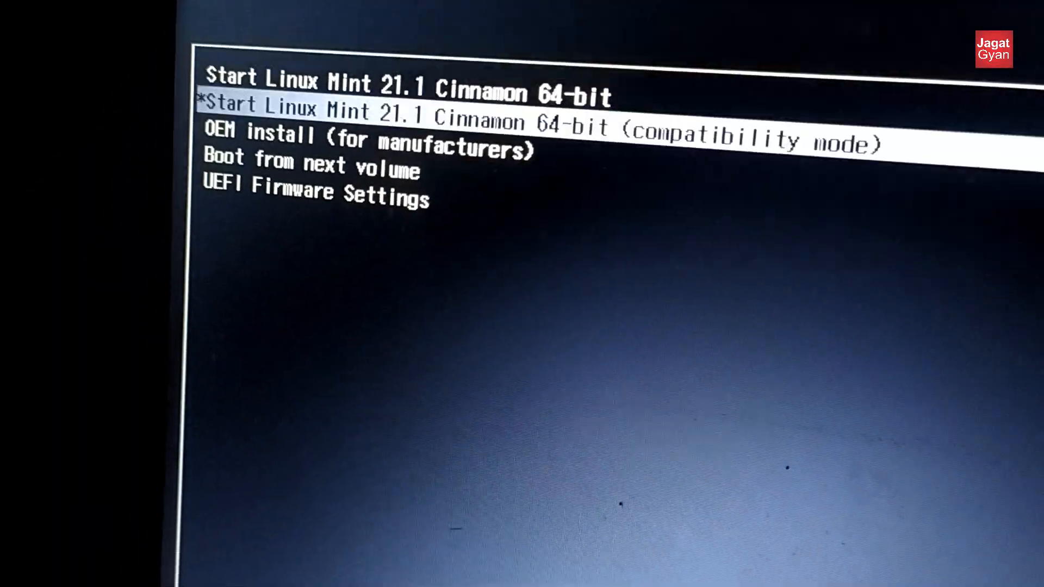
key("Up")
key("Up")
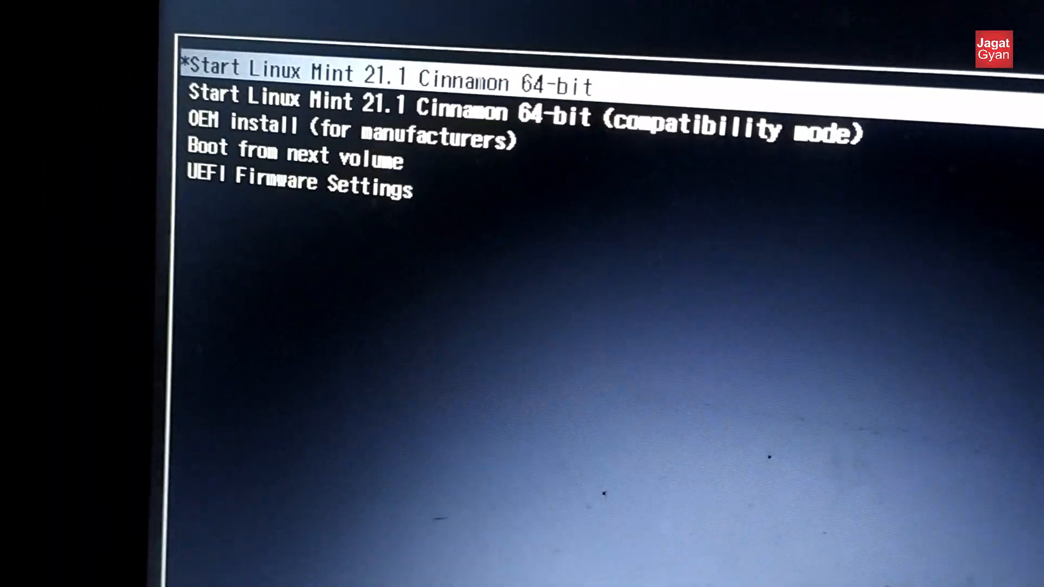
key("Return")
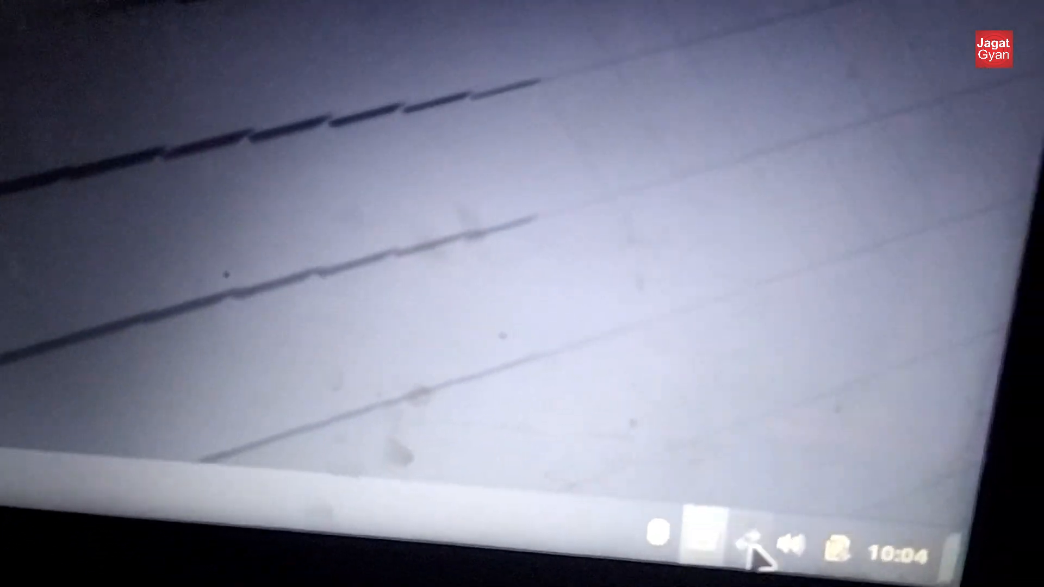
Step: Connect to the My ASUS wireless network and enter the Wi-Fi password
left_click(726, 565)
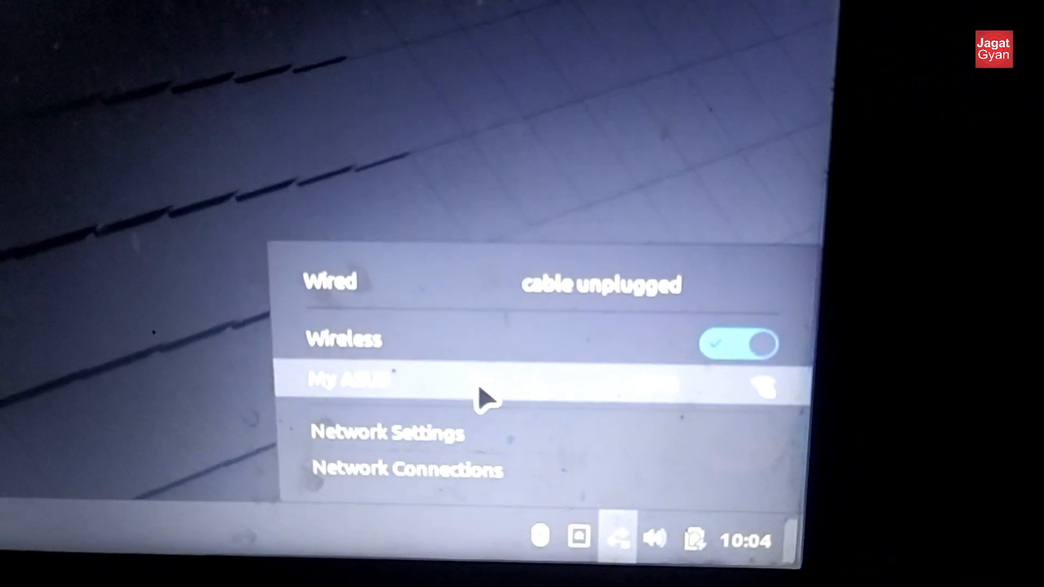
left_click(492, 446)
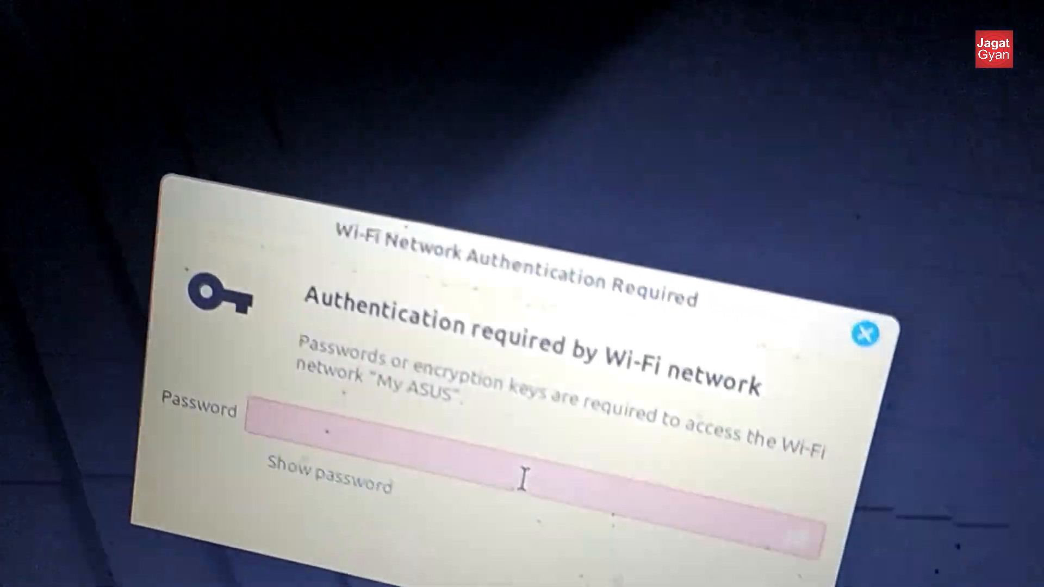
left_click(584, 547)
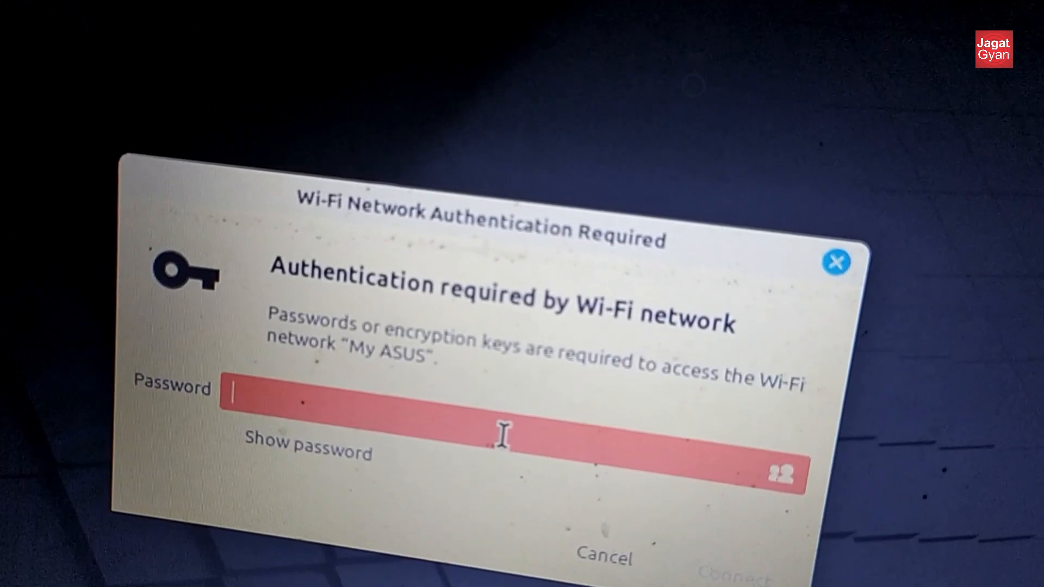
type("•••••••••")
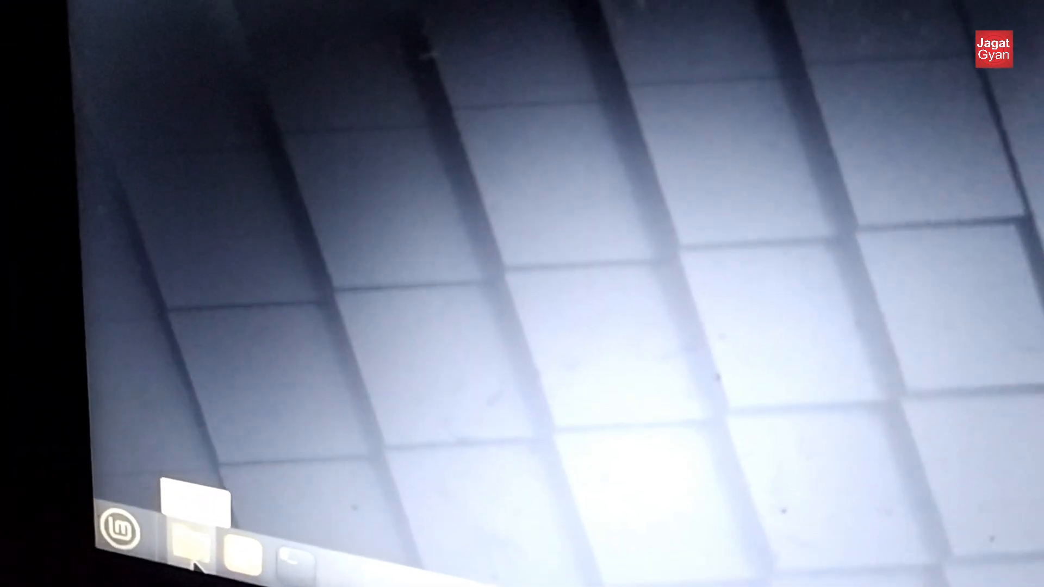
Step: Browse to the Chrome OS folder inside cdrom on the file system and open a terminal there
left_click(207, 569)
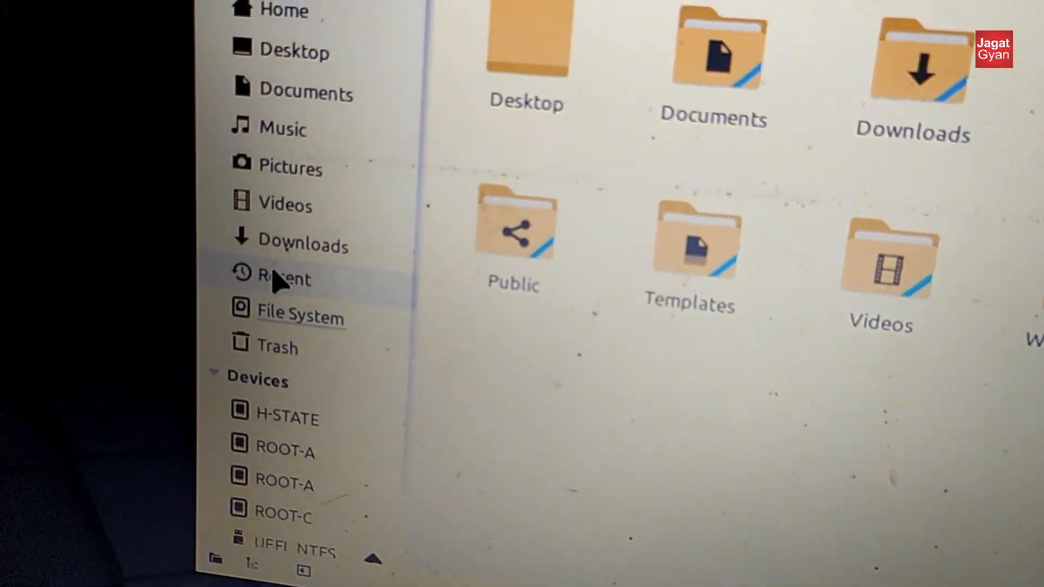
left_click(326, 340)
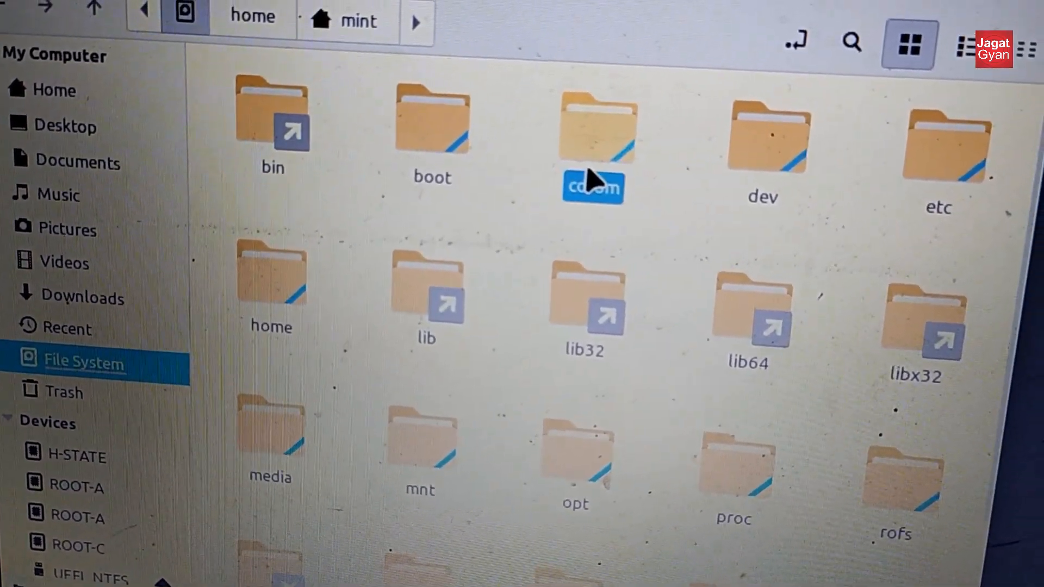
double_click(707, 147)
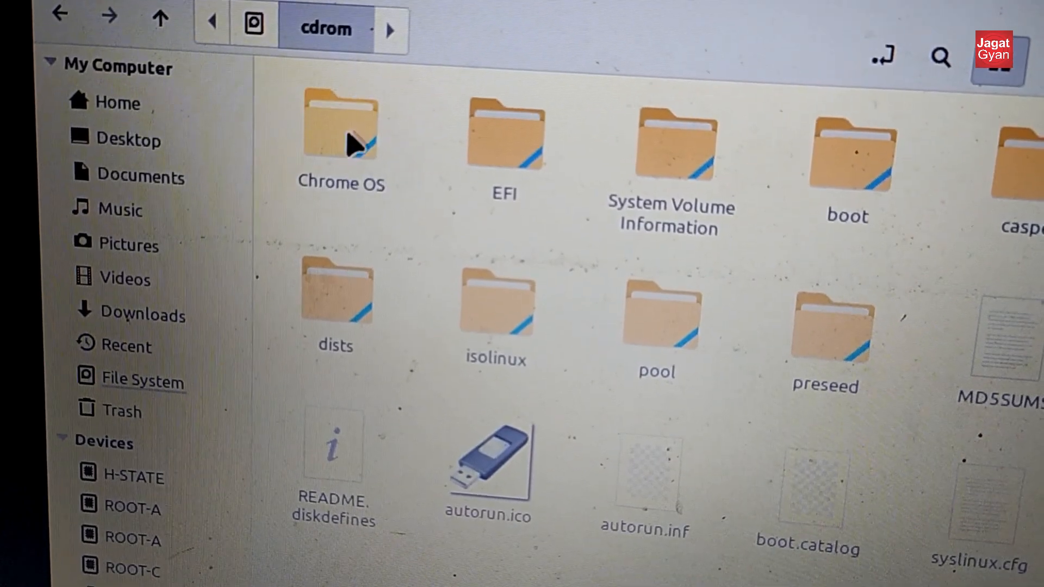
double_click(335, 158)
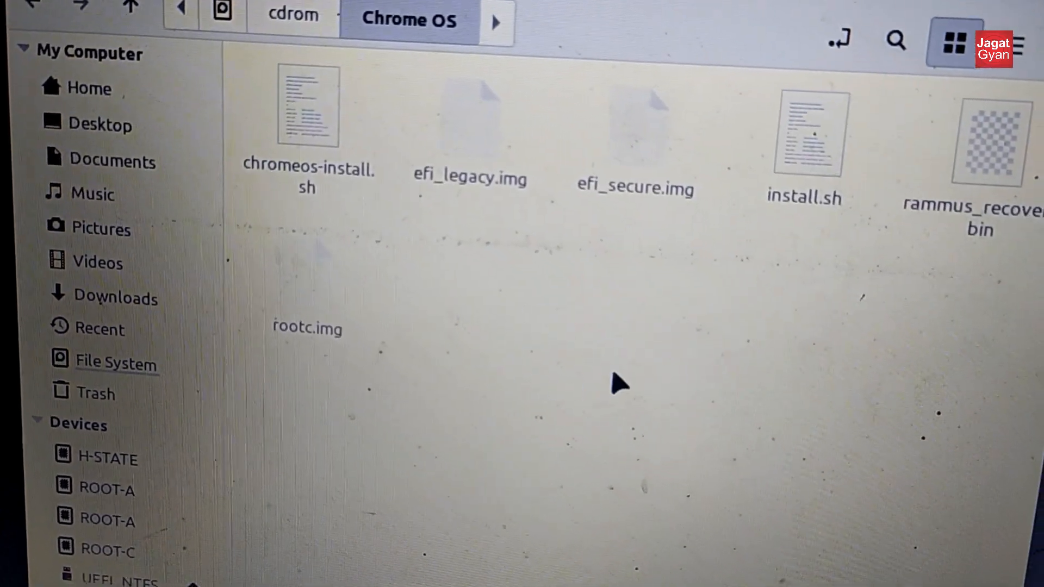
right_click(647, 397)
mouse_move(725, 451)
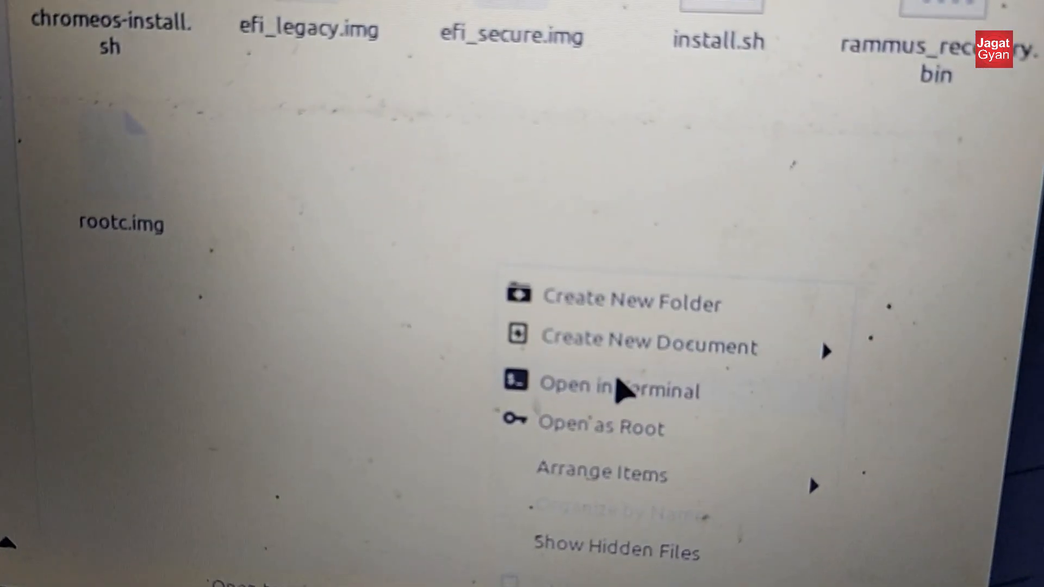
left_click(552, 366)
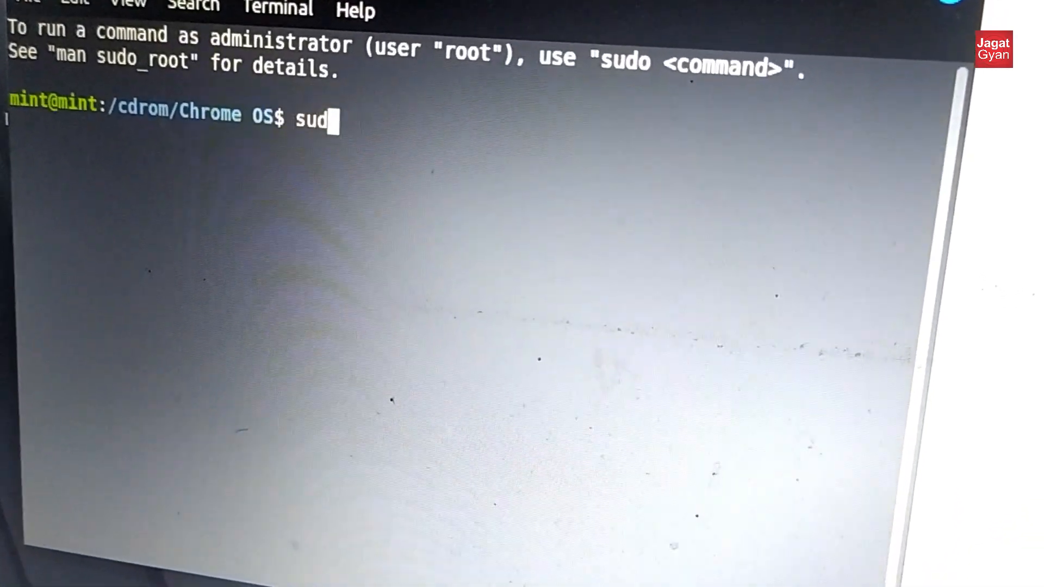
Step: Run sudo sh install.sh and answer yes to erasing all data on /dev/sda
type("o sh")
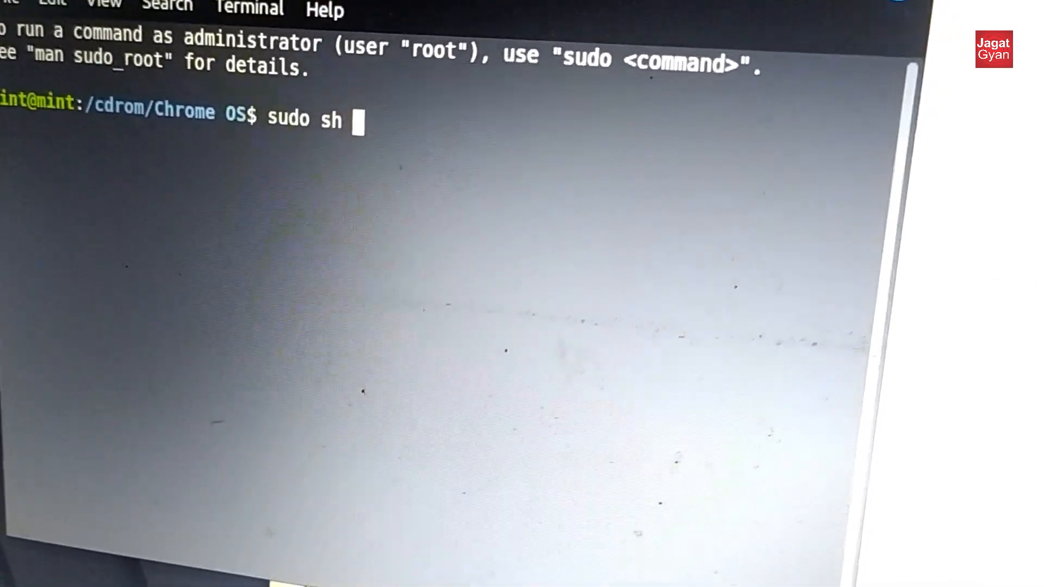
type(" install.sh")
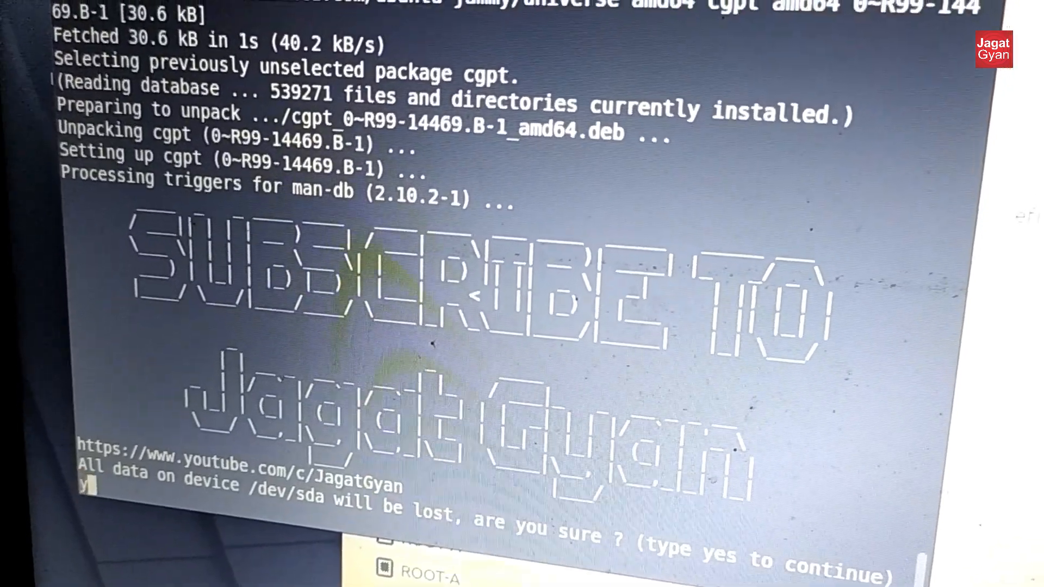
type("yes")
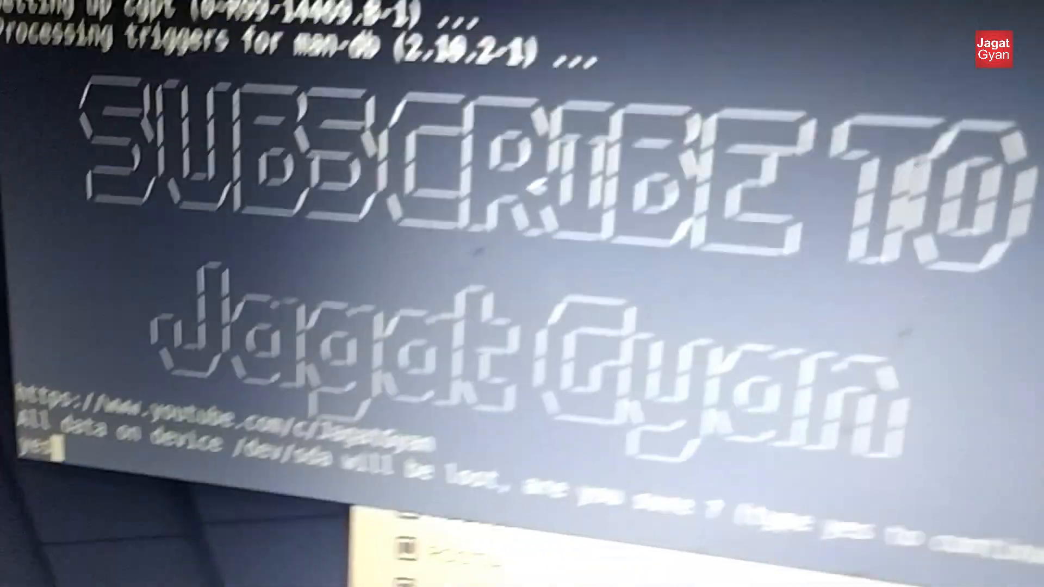
key("Return")
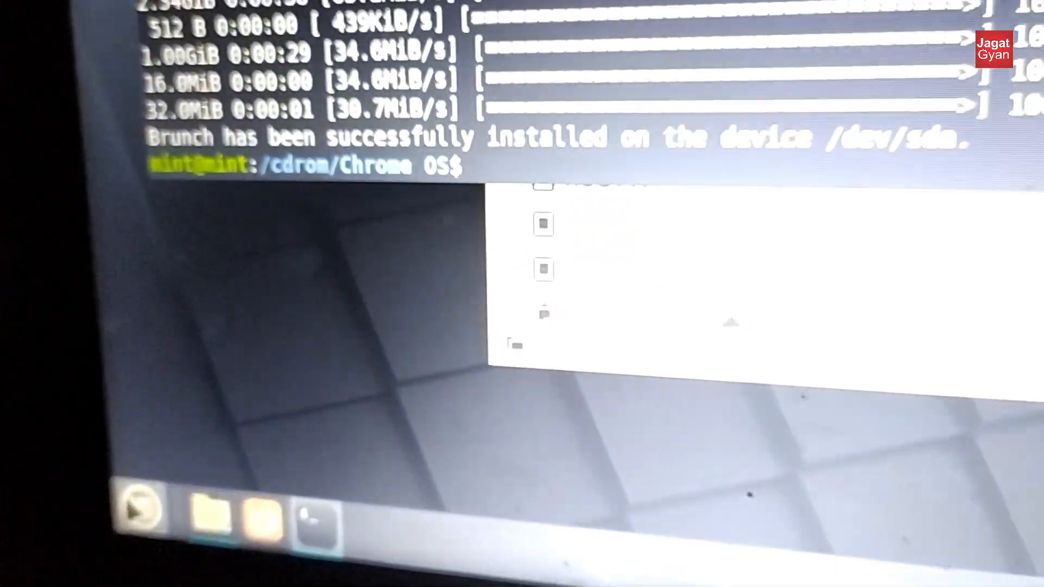
Step: Restart the computer from the Linux Mint session and confirm that the installation medium has been removed
left_click(131, 507)
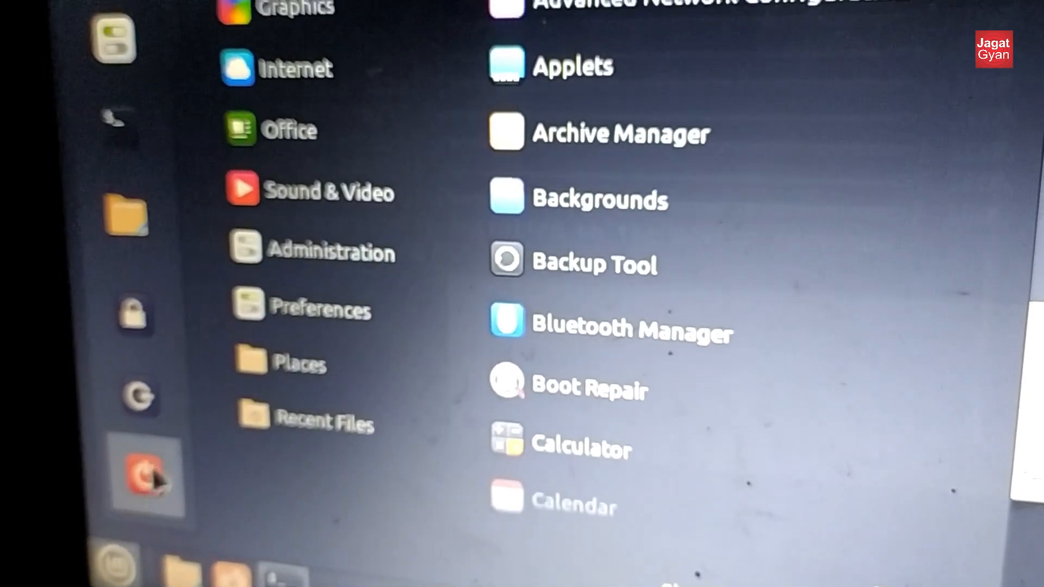
left_click(139, 461)
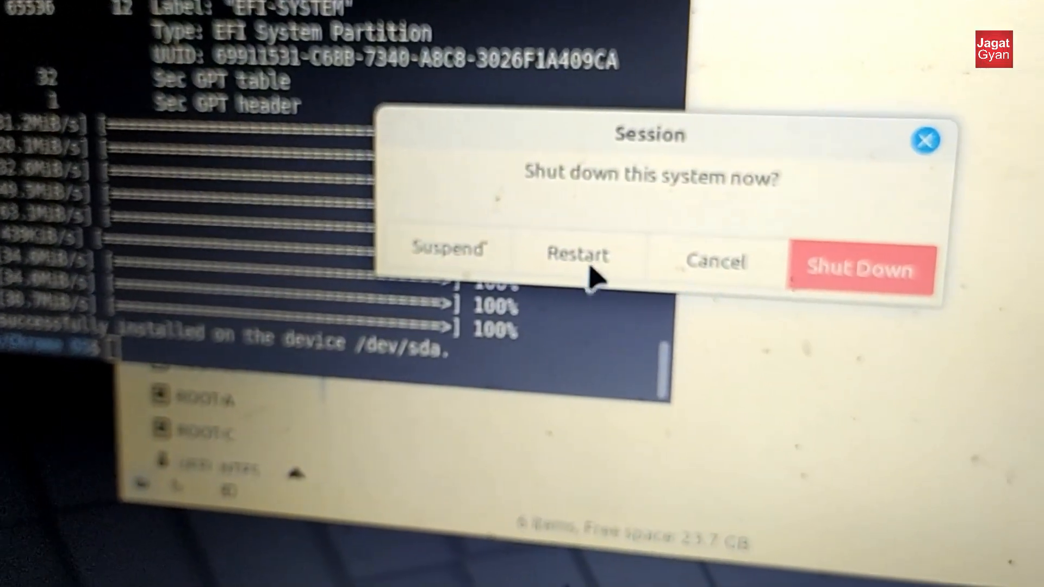
left_click(606, 265)
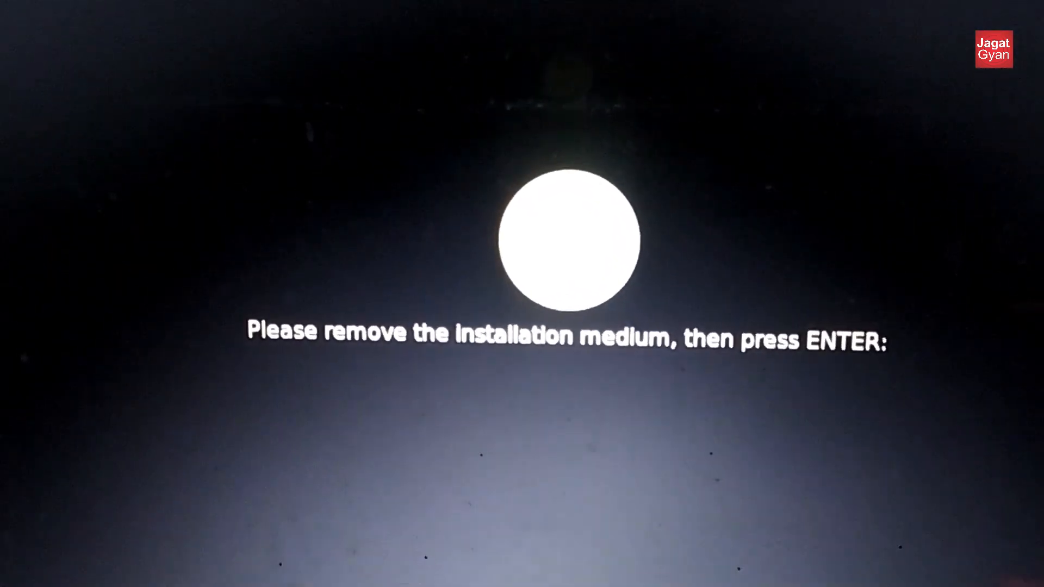
key("Return")
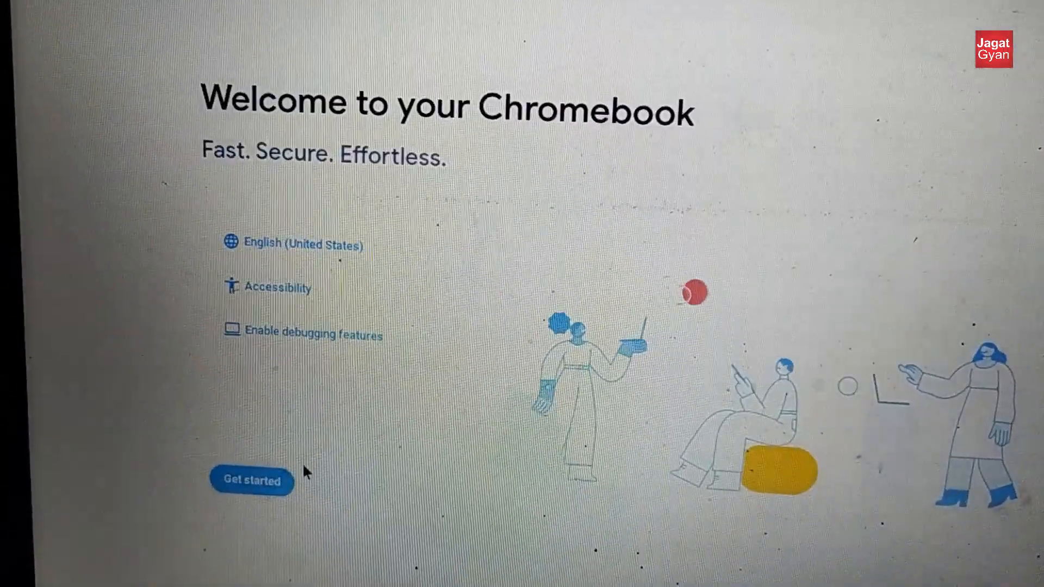
Step: Start the Chromebook first-time setup and select the My ASUS wireless network
left_click(272, 481)
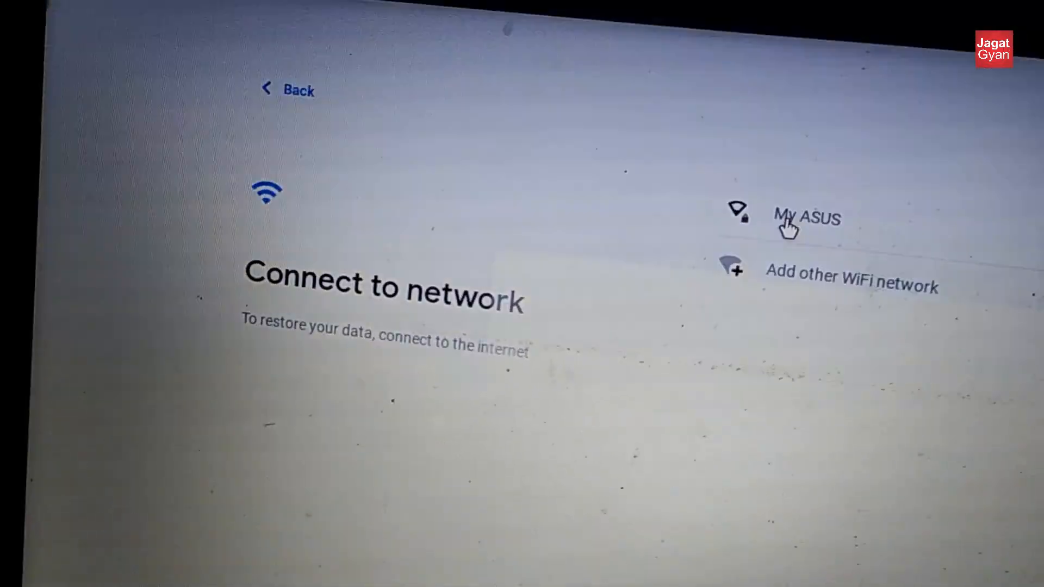
left_click(715, 113)
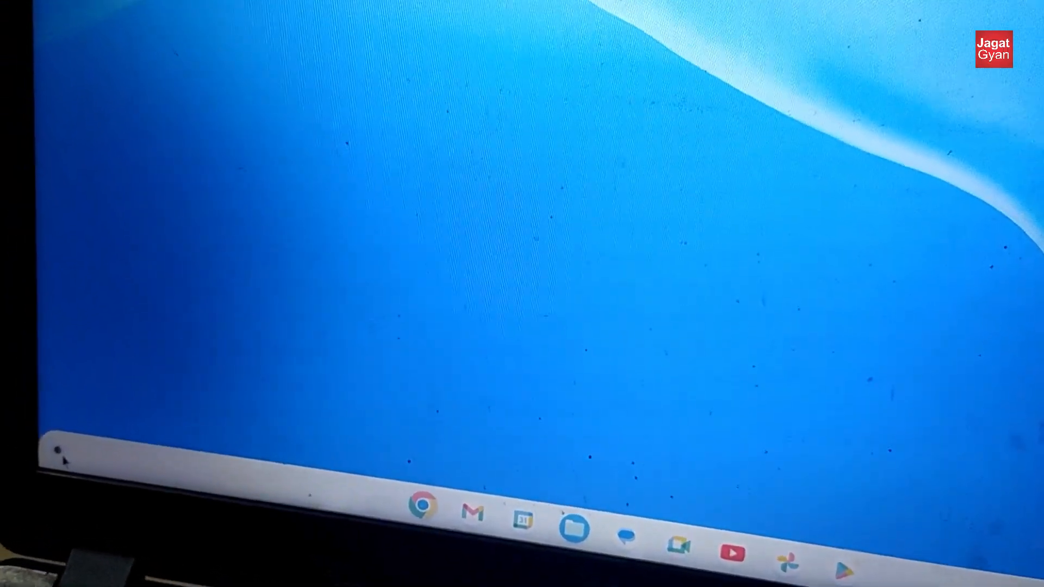
Step: Look through the installed apps in the Chrome OS launcher
left_click(39, 426)
scroll(266, 348, "down", 5)
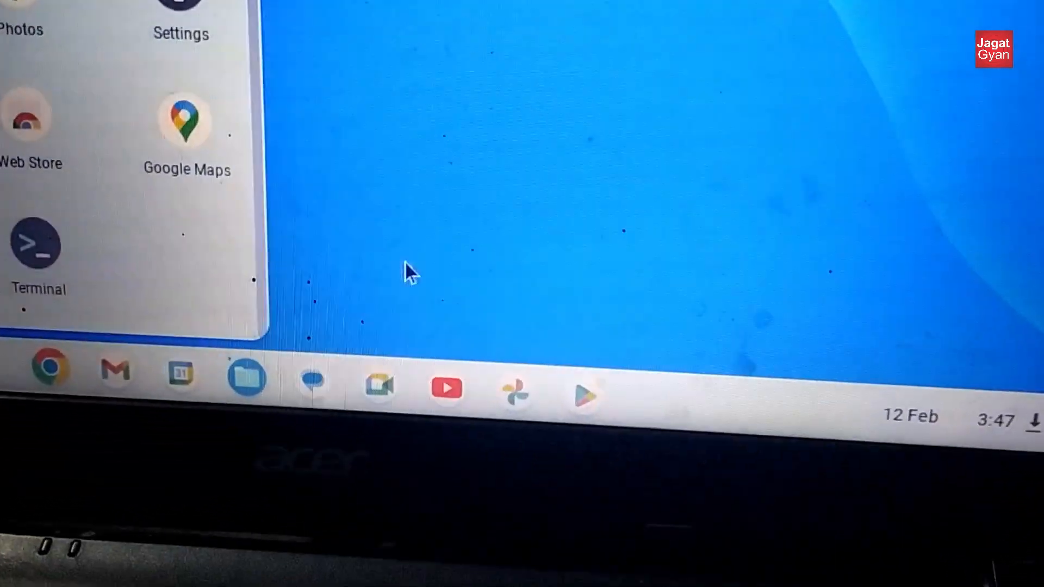
Step: Open the Play Store to check it and close it again, and launch the YouTube app
left_click(565, 386)
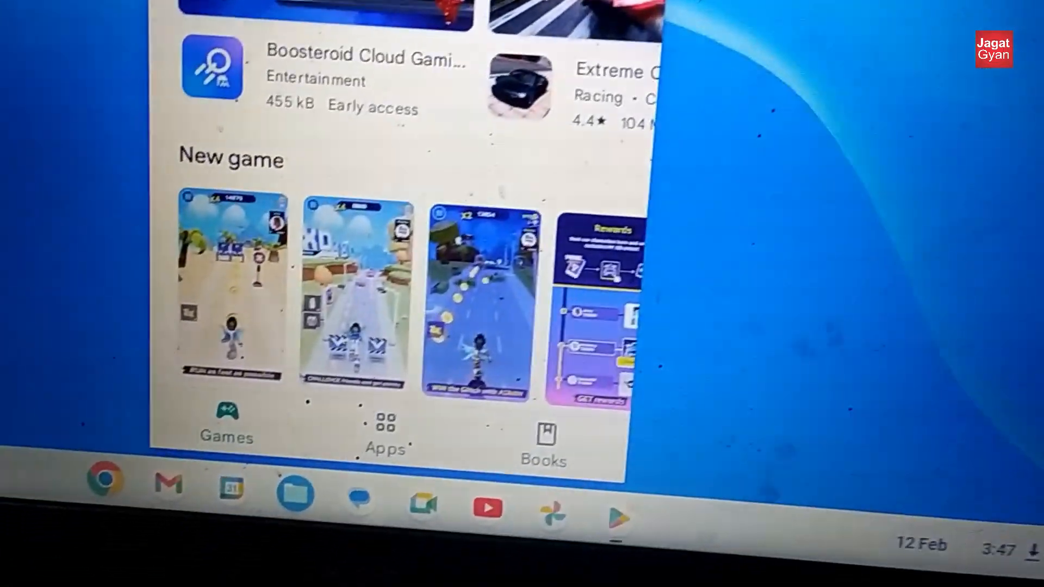
left_click(655, 1)
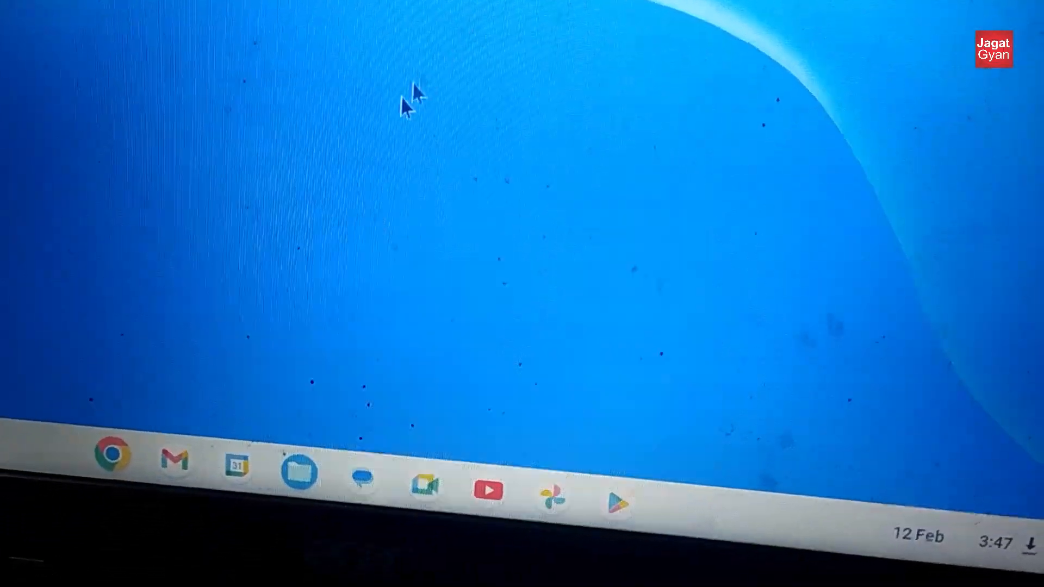
left_click(481, 480)
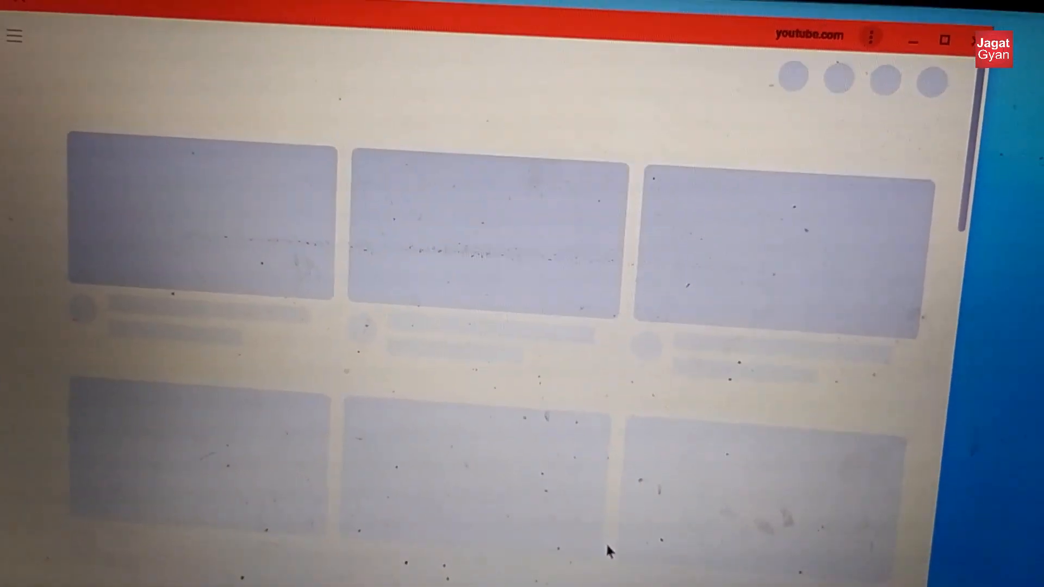